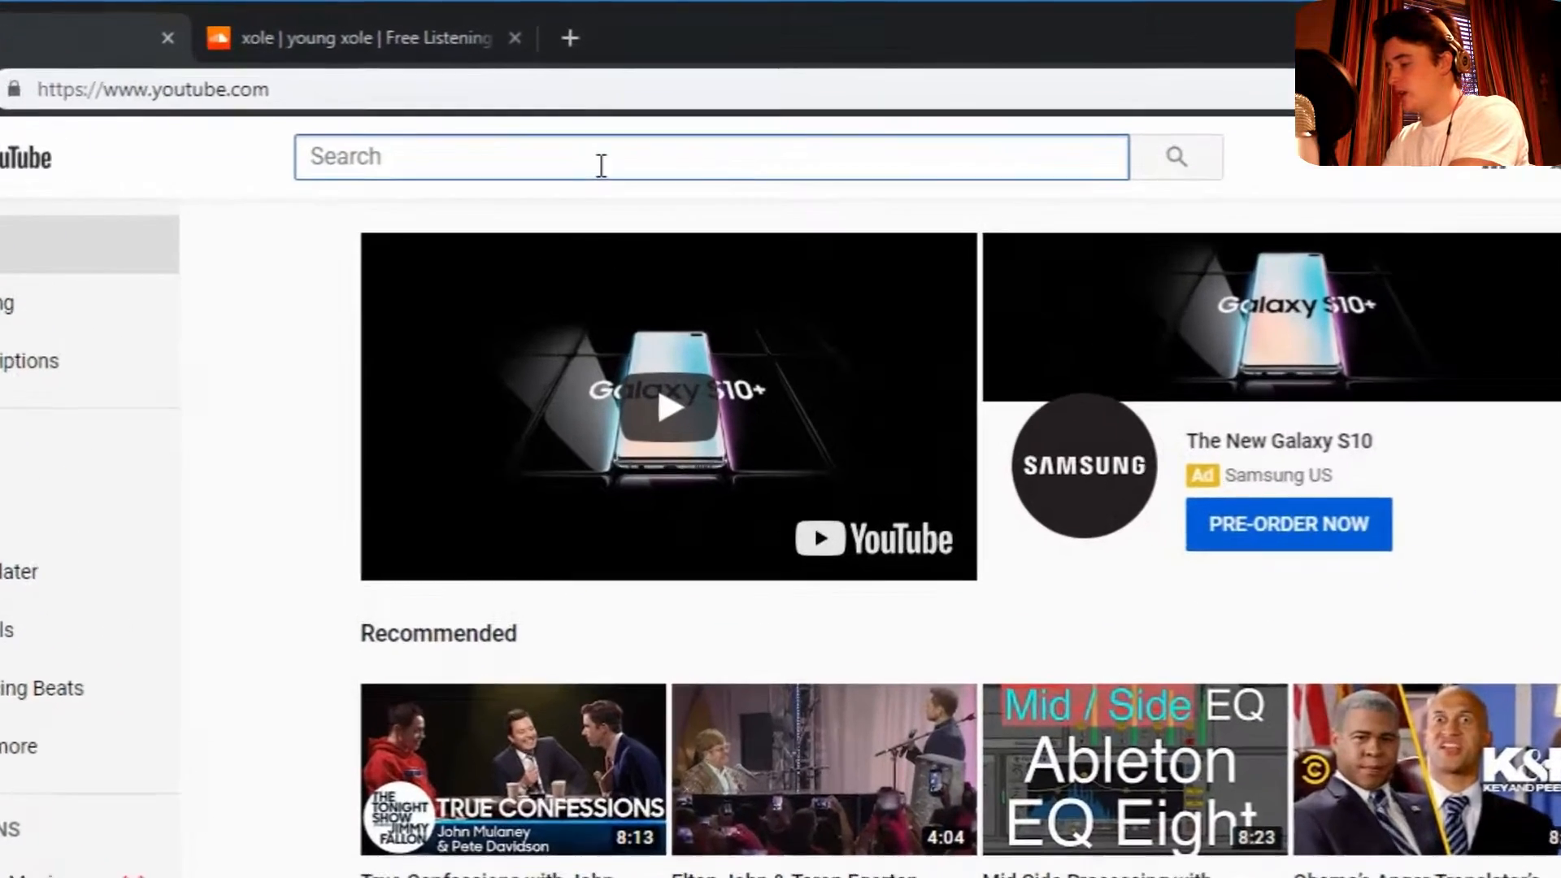
- Search YouTube for the 'prettiest ukulele' song
{"action": "type", "text": "prettiest u"}
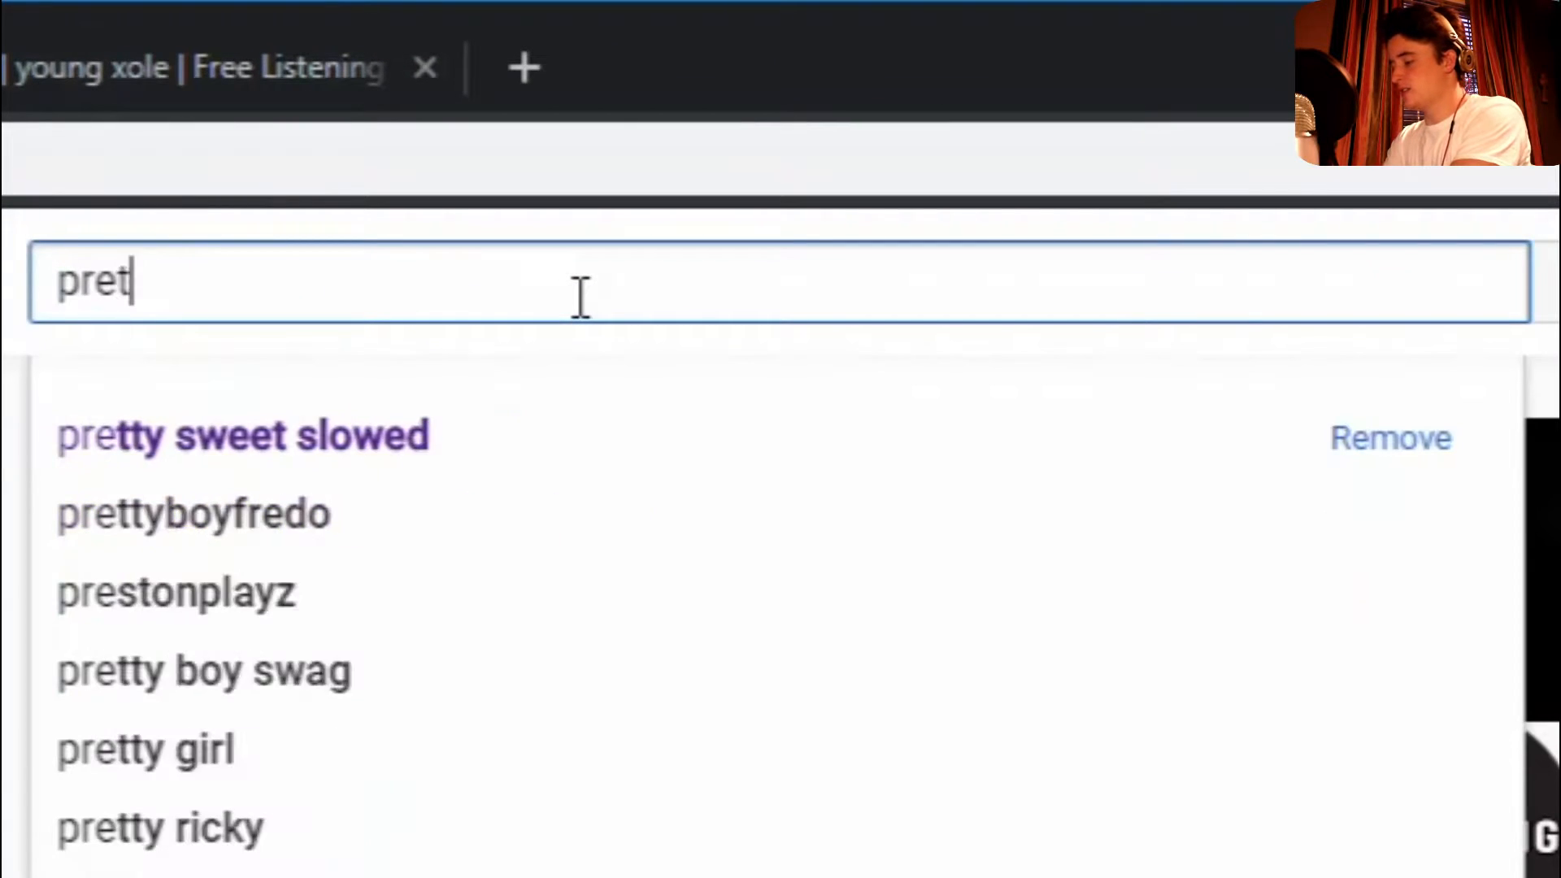
{"action": "type", "text": "kulel"}
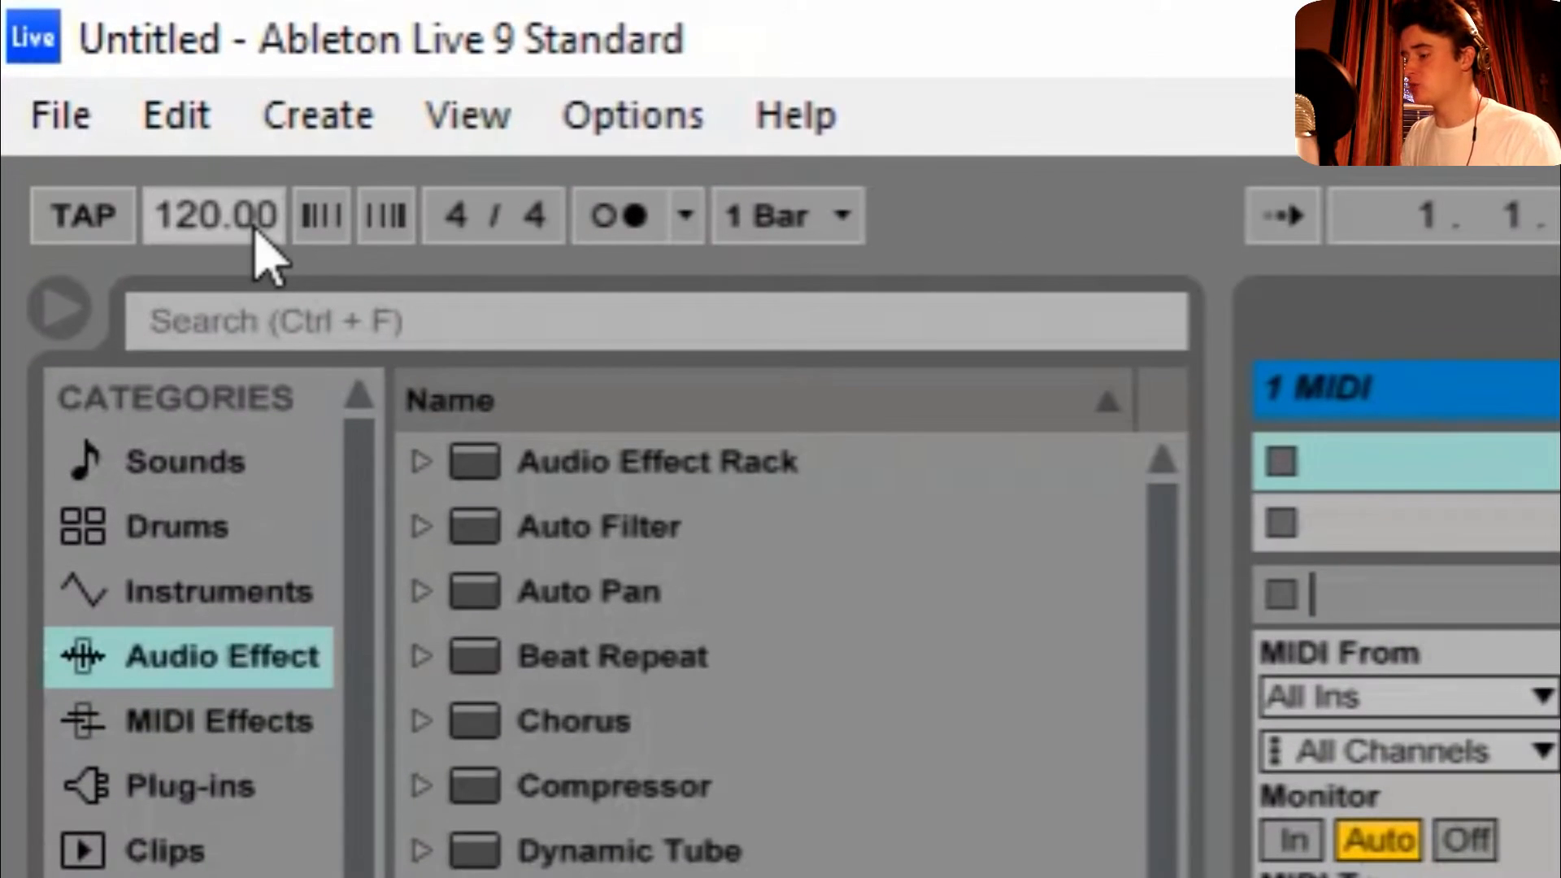
- Set the tempo to 118 BPM and switch to Arrangement View
{"action": "key", "text": "Return"}
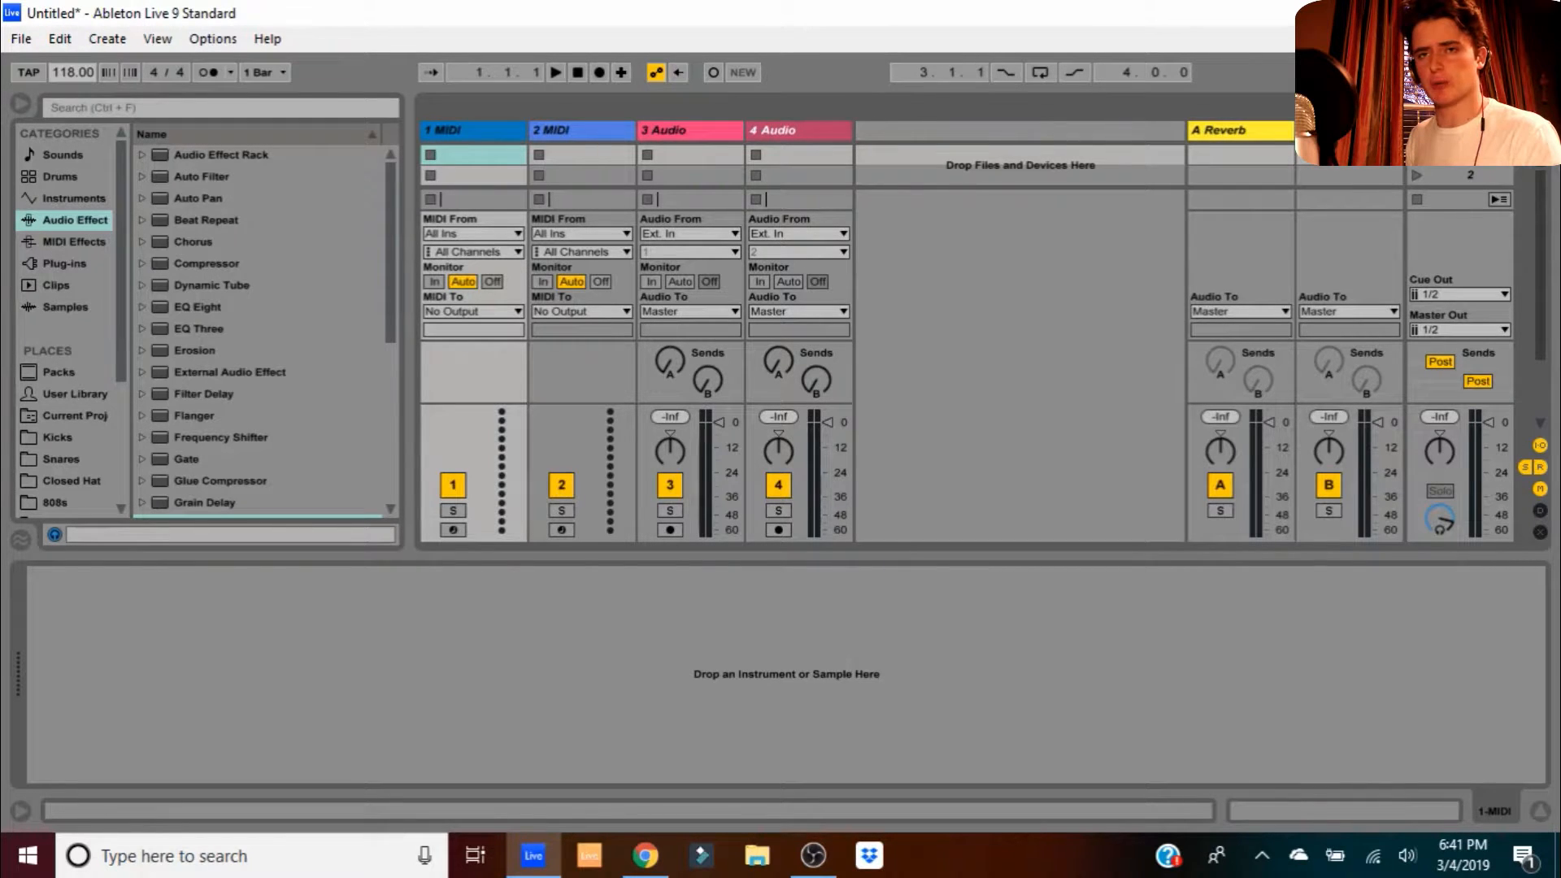
{"action": "key", "text": "Tab"}
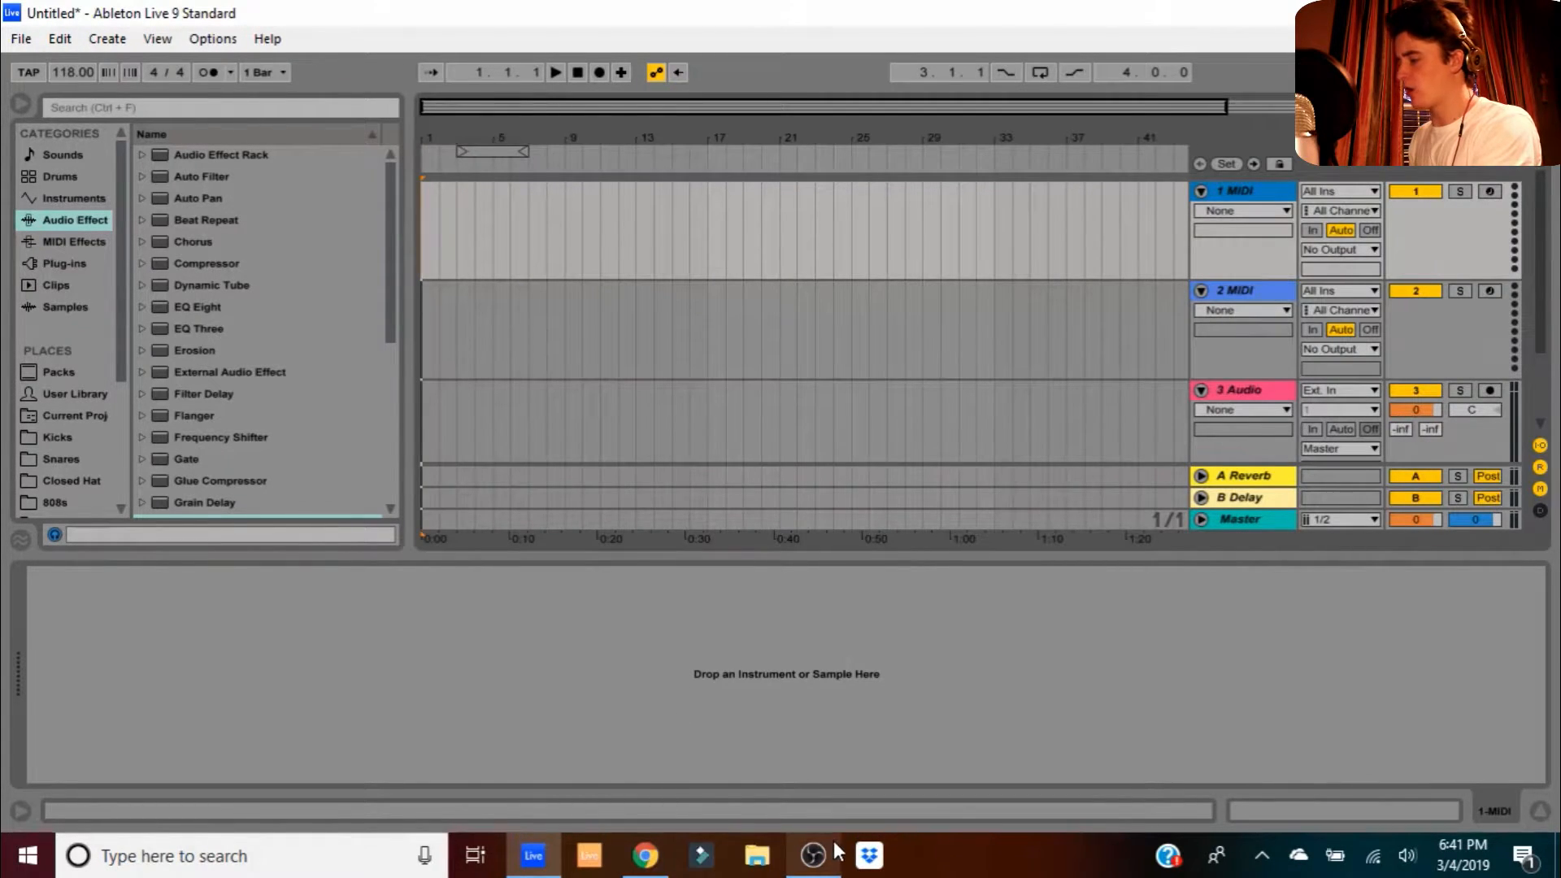
- Search Downloads for 'ukulele' and drop the ukulele song MP3 onto the 3 Audio track
{"action": "left_click", "coordinate": [757, 855]}
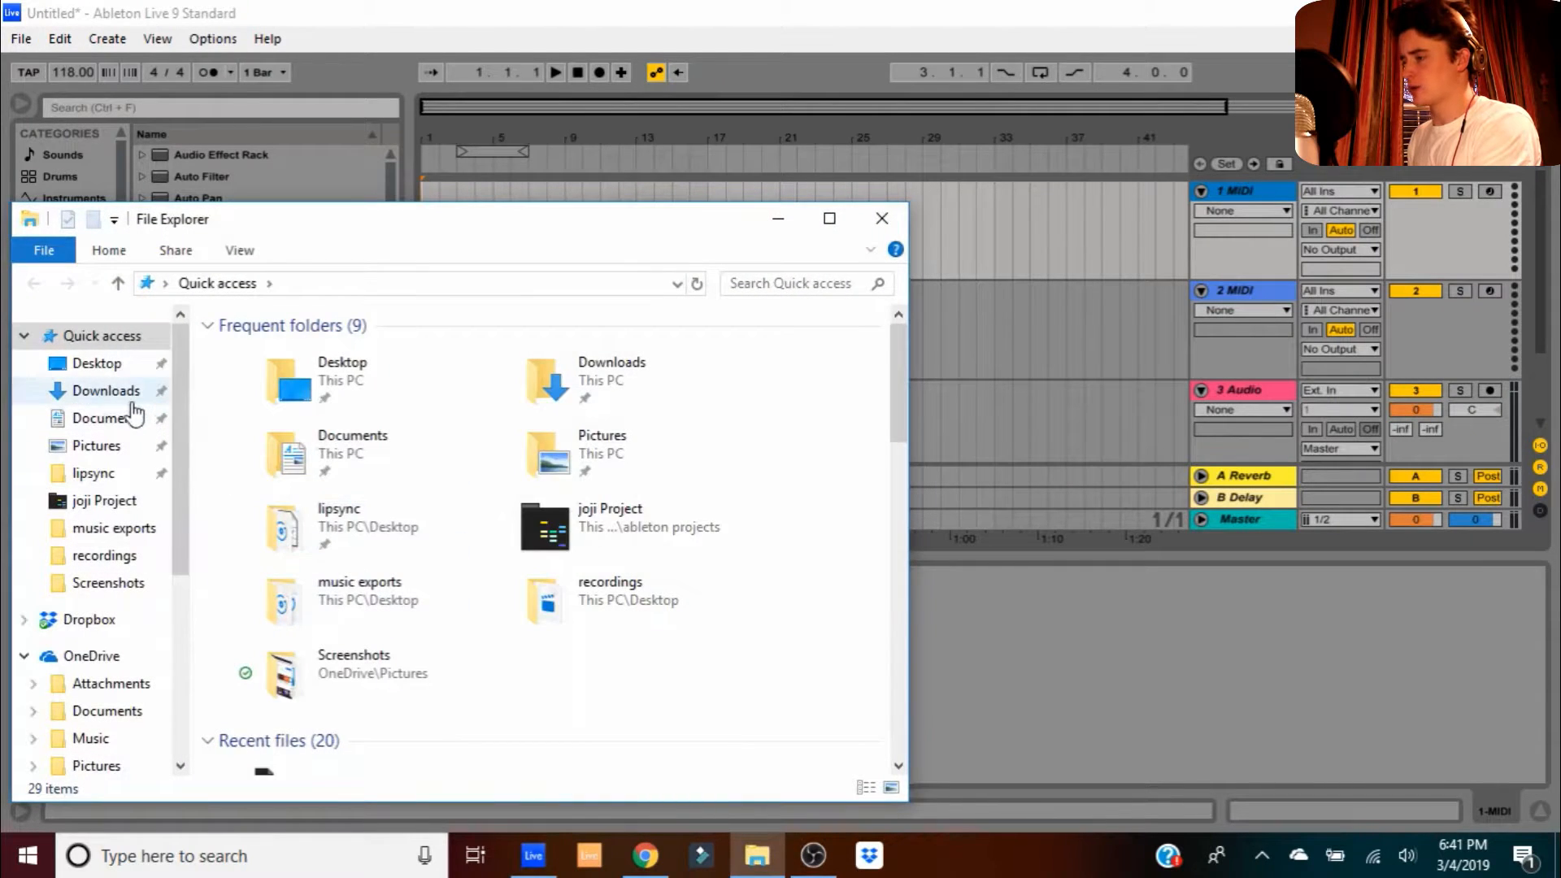
{"action": "left_click", "coordinate": [92, 391]}
{"action": "left_click", "coordinate": [808, 286]}
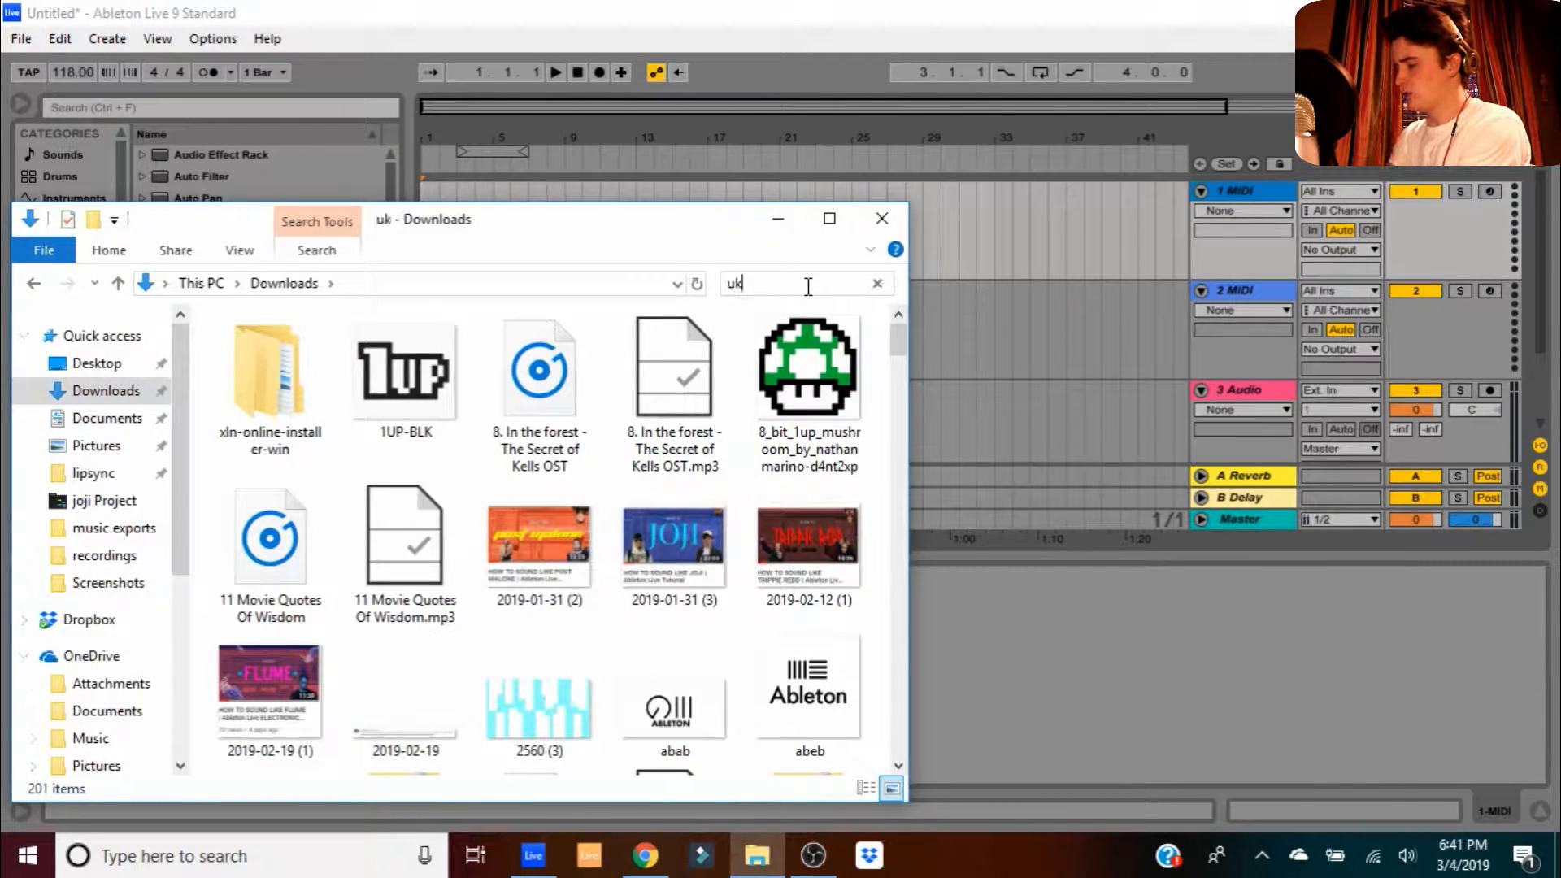
{"action": "type", "text": "uku;lele"}
{"action": "key", "text": "BackSpace"}
{"action": "key", "text": "BackSpace"}
{"action": "key", "text": "BackSpace"}
{"action": "key", "text": "BackSpace"}
{"action": "key", "text": "BackSpace"}
{"action": "type", "text": "lel"}
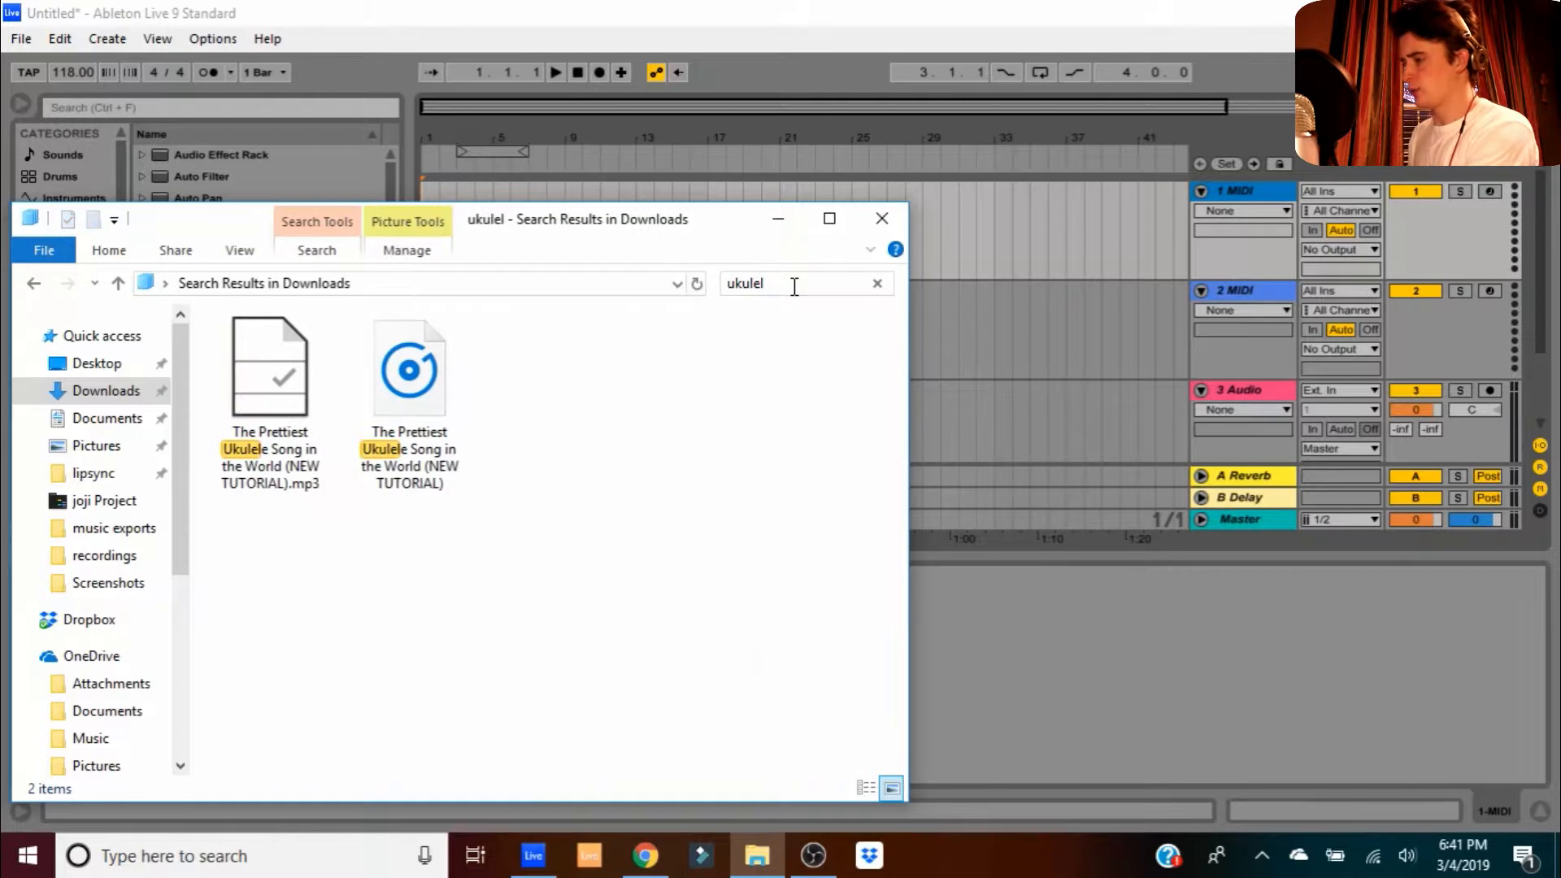
{"action": "left_click_drag", "start_coordinate": [391, 382], "coordinate": [533, 398]}
{"action": "key", "text": "space"}
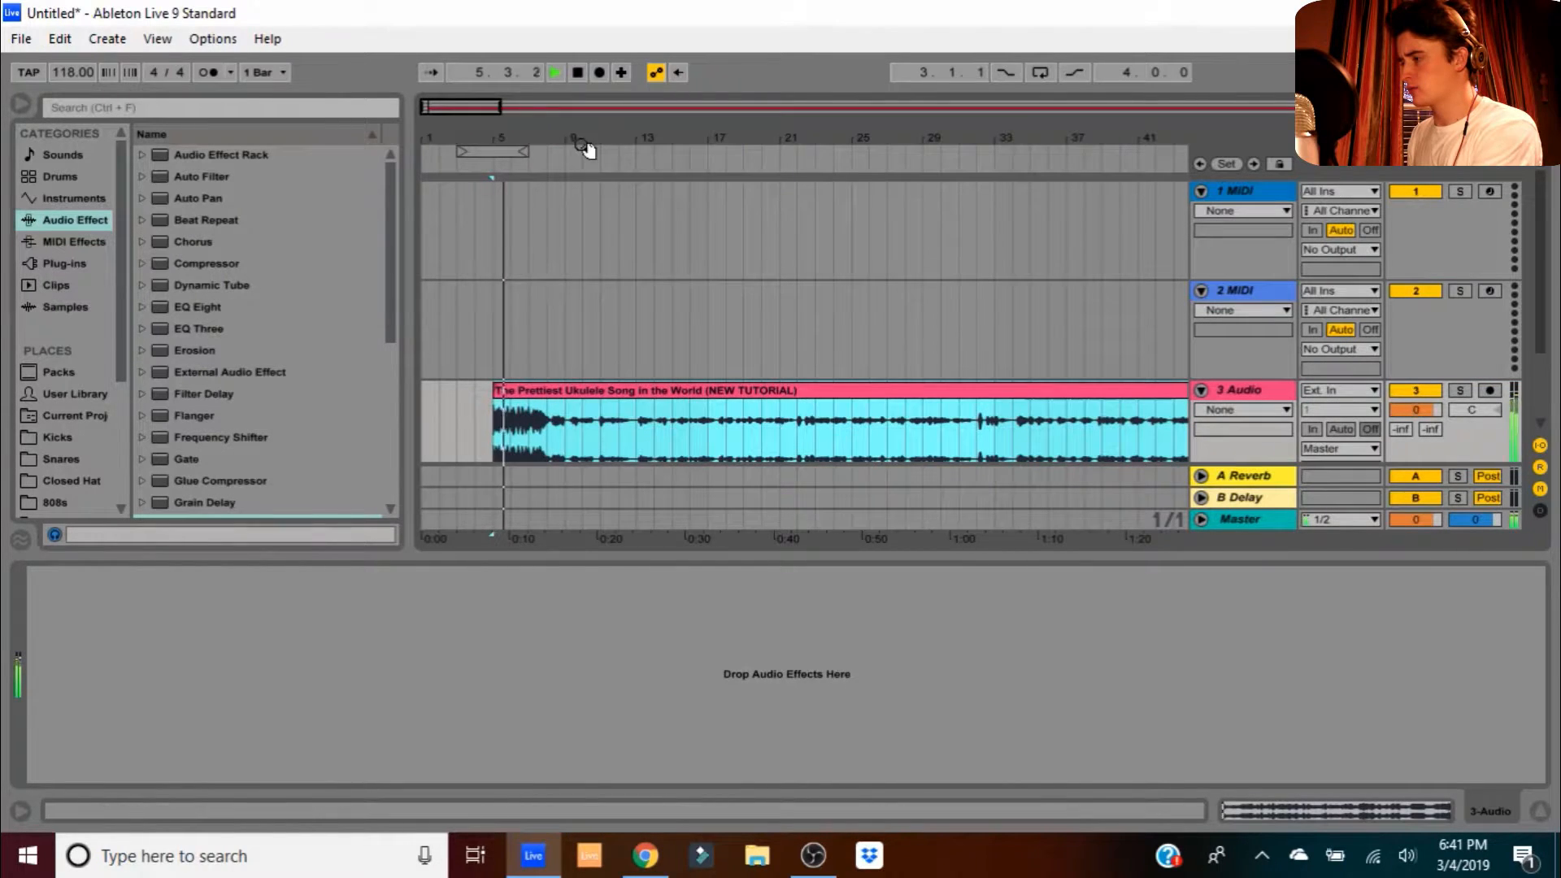
- Reset the ukulele clip's warping to 118 BPM by toggling Warp off and on
{"action": "key", "text": "space"}
{"action": "double_click", "coordinate": [611, 392]}
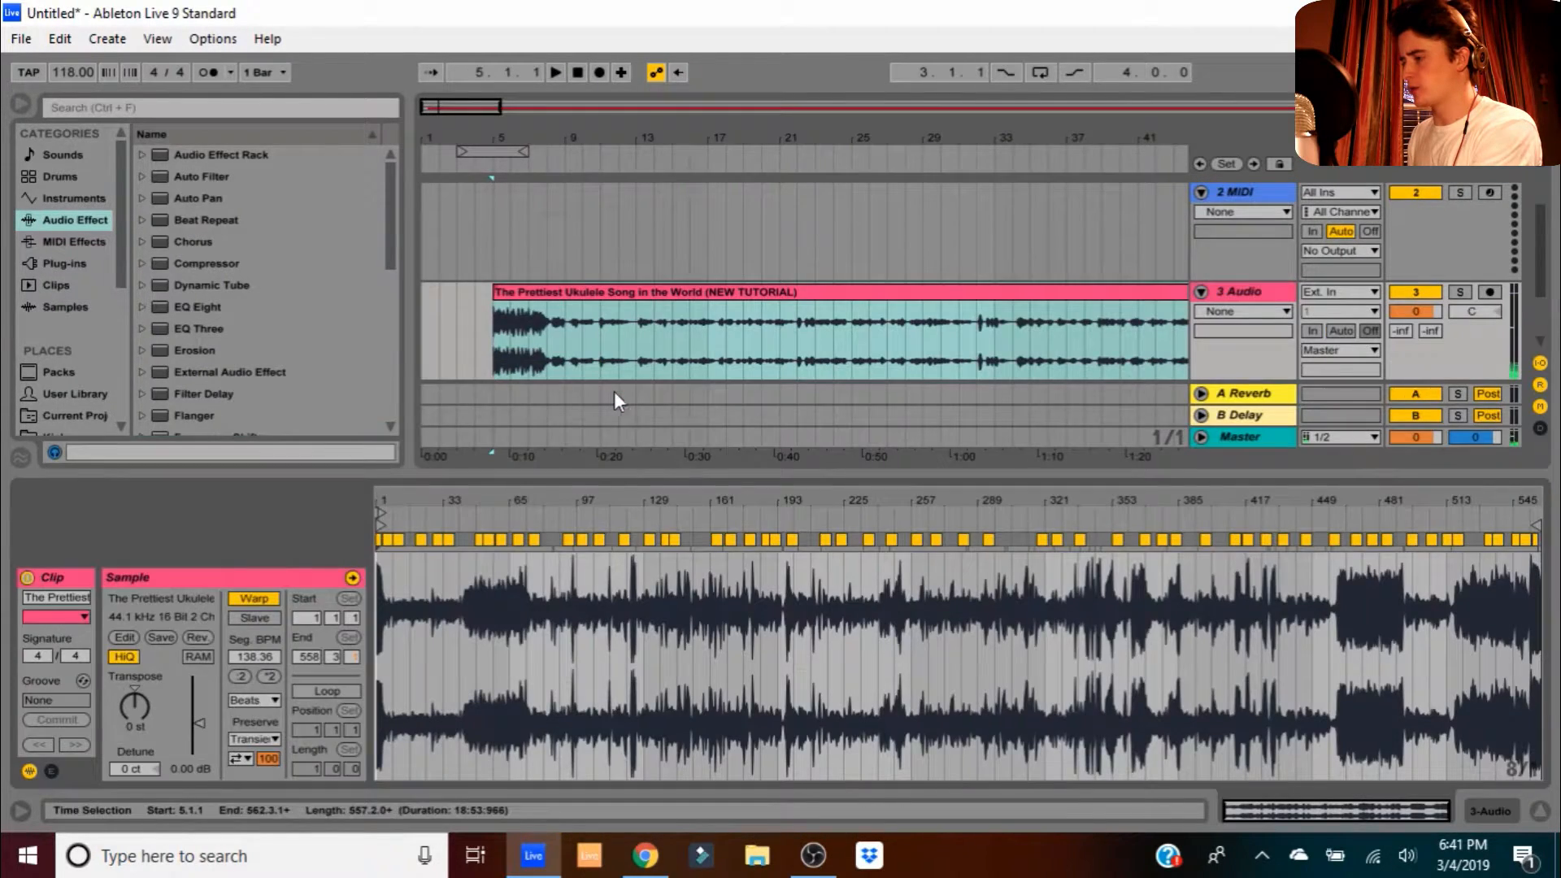
{"action": "left_click", "coordinate": [267, 602]}
{"action": "left_click", "coordinate": [266, 602]}
- Split the ukulele clip at bar 39.3.1 and delete everything before the cut
{"action": "left_click_drag", "start_coordinate": [1071, 141], "coordinate": [828, 143]}
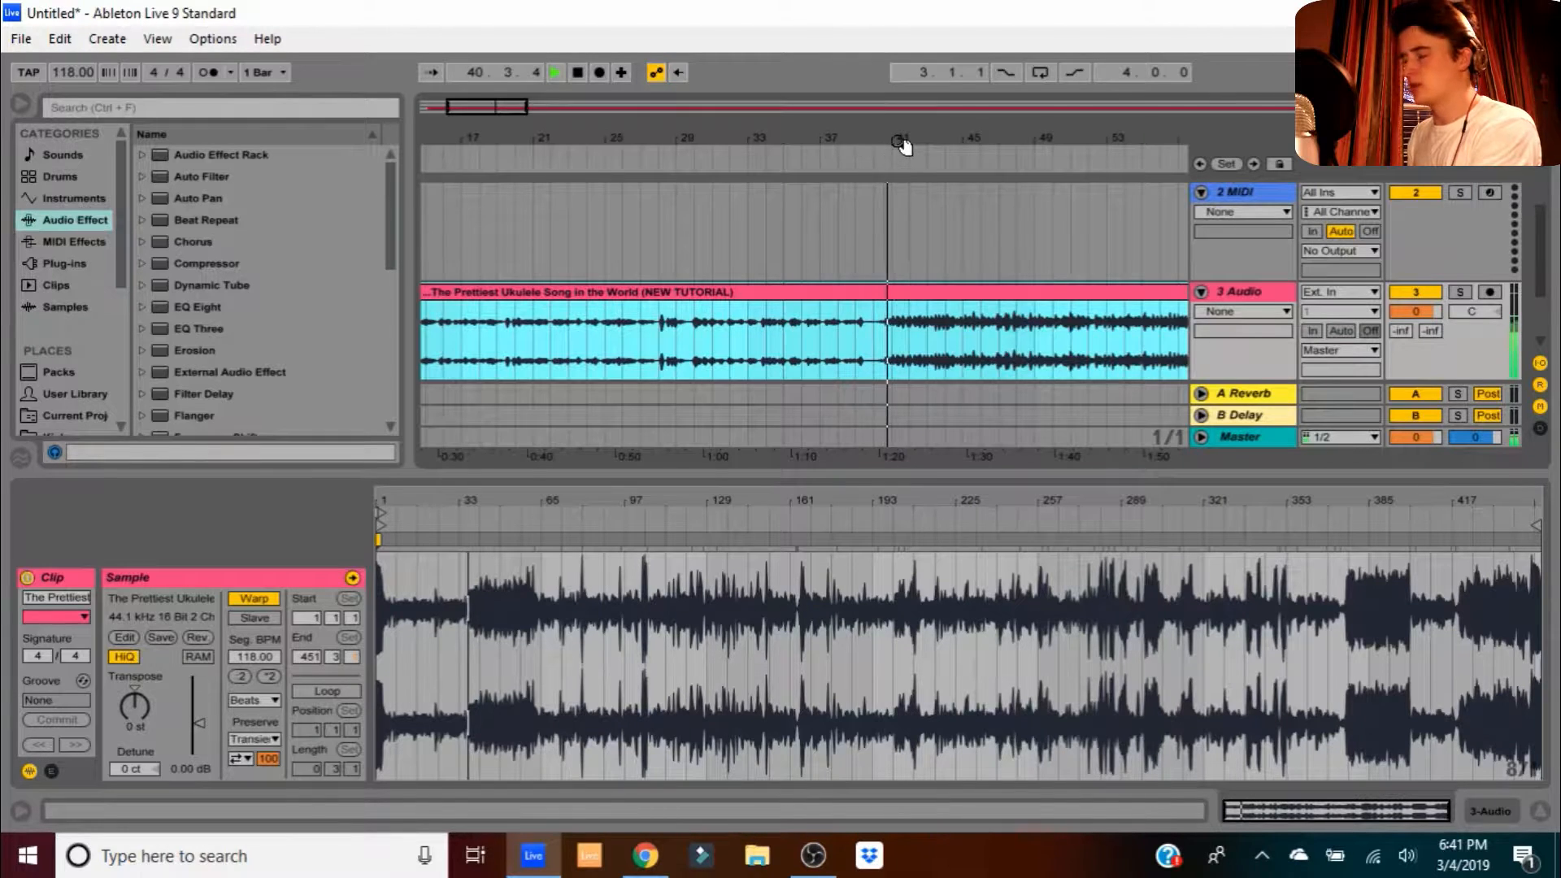
{"action": "left_click_drag", "start_coordinate": [904, 134], "coordinate": [755, 335]}
{"action": "left_click", "coordinate": [733, 337]}
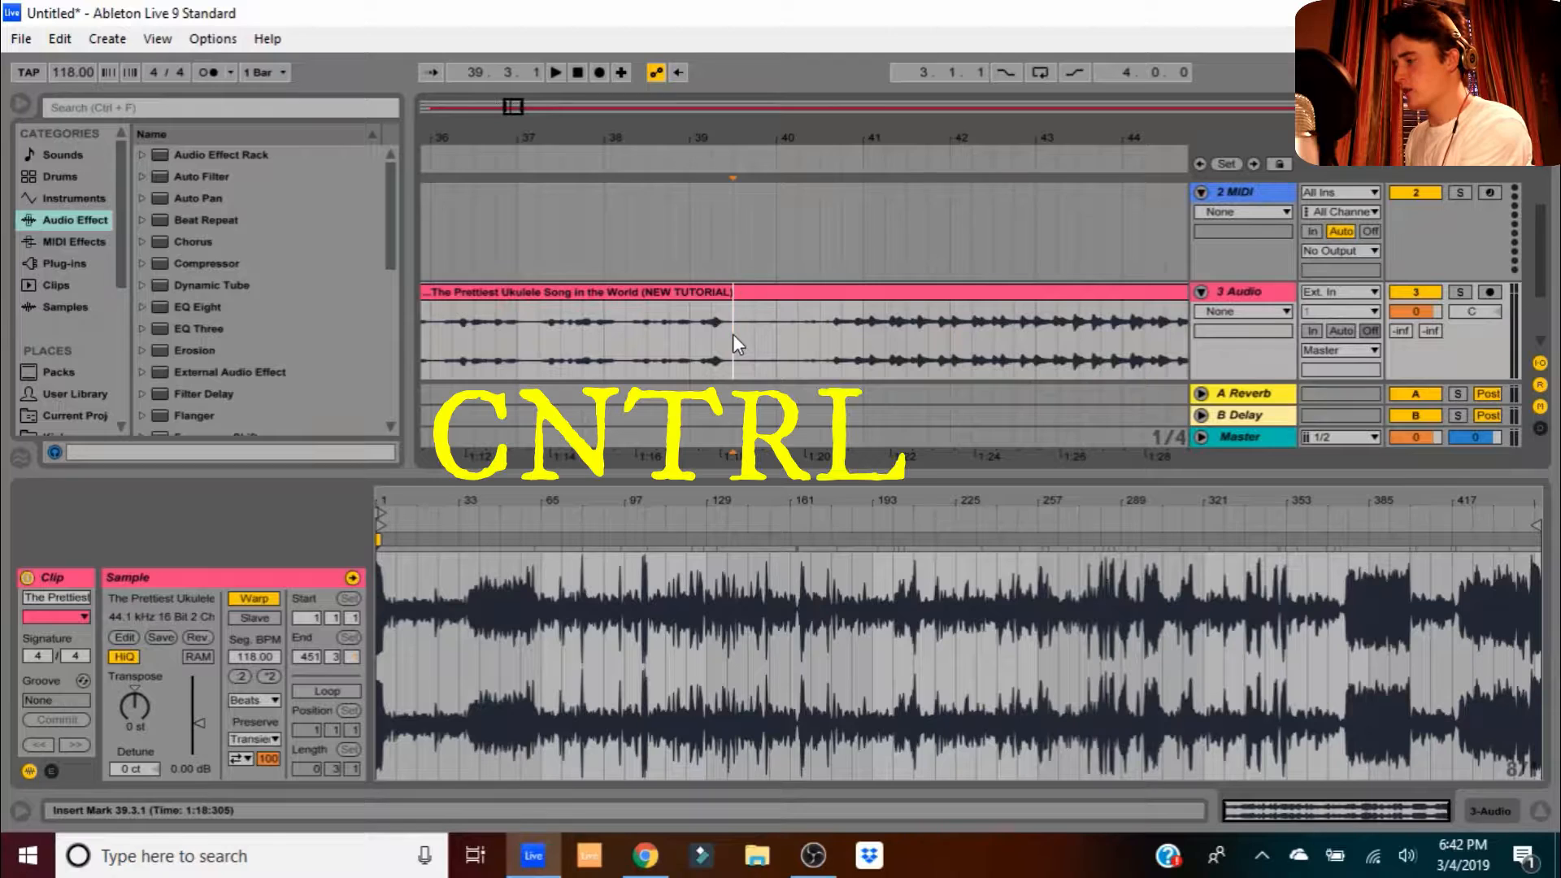
{"action": "key", "text": "ctrl+e"}
{"action": "left_click", "coordinate": [689, 292]}
{"action": "key", "text": "Delete"}
{"action": "left_click_drag", "start_coordinate": [697, 143], "coordinate": [697, 12]}
{"action": "scroll", "coordinate": [735, 359], "scroll_direction": "up", "scroll_amount": 2}
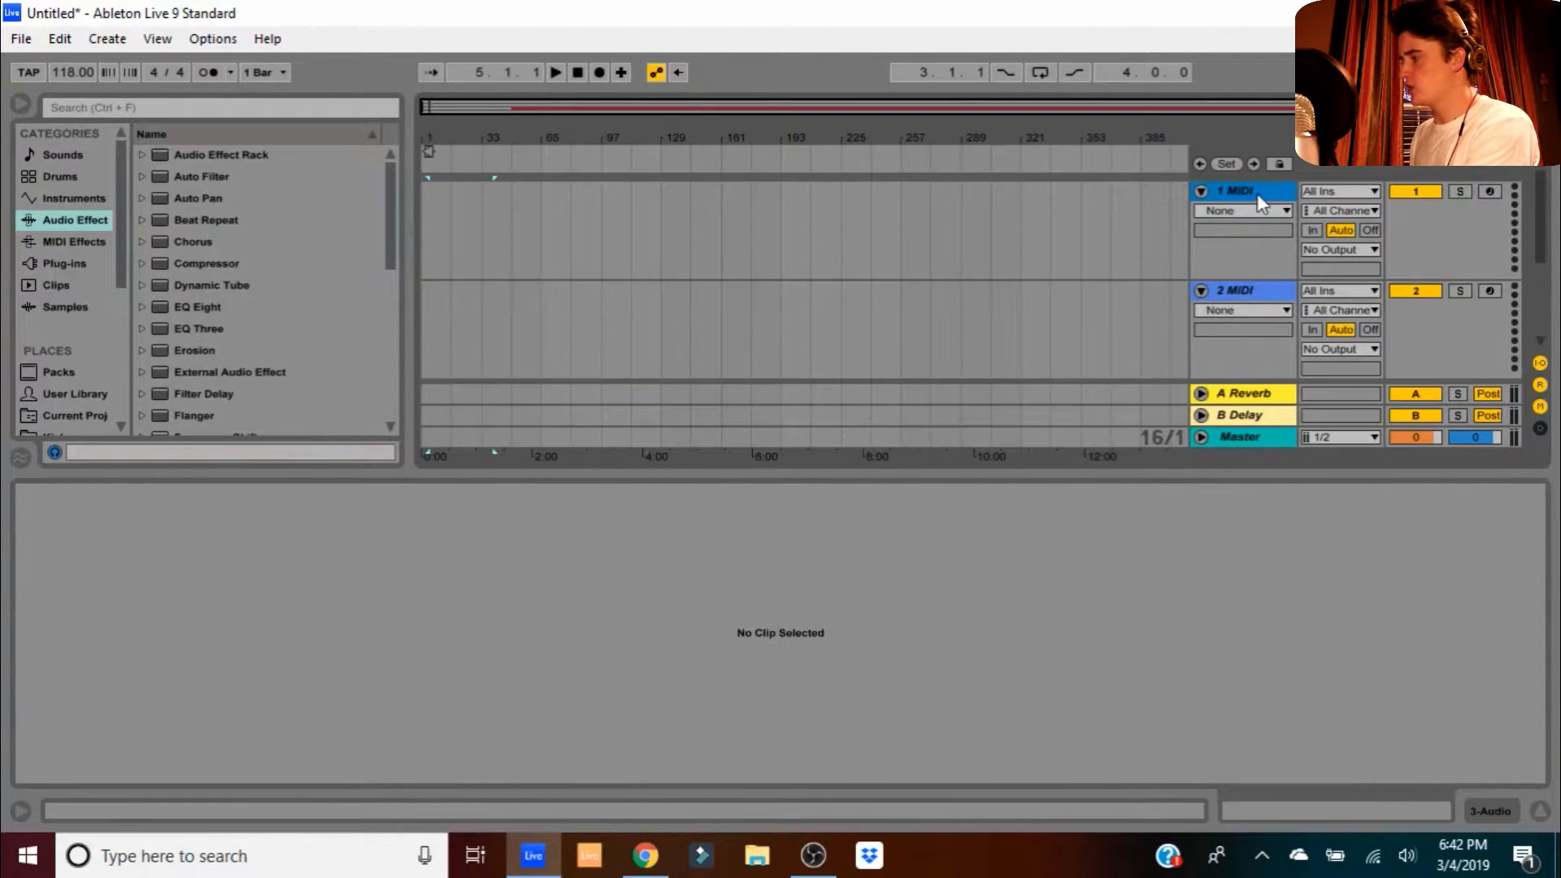
- Delete both MIDI tracks and move the ukulele clip's start back to bar 33
{"action": "key", "text": "Delete"}
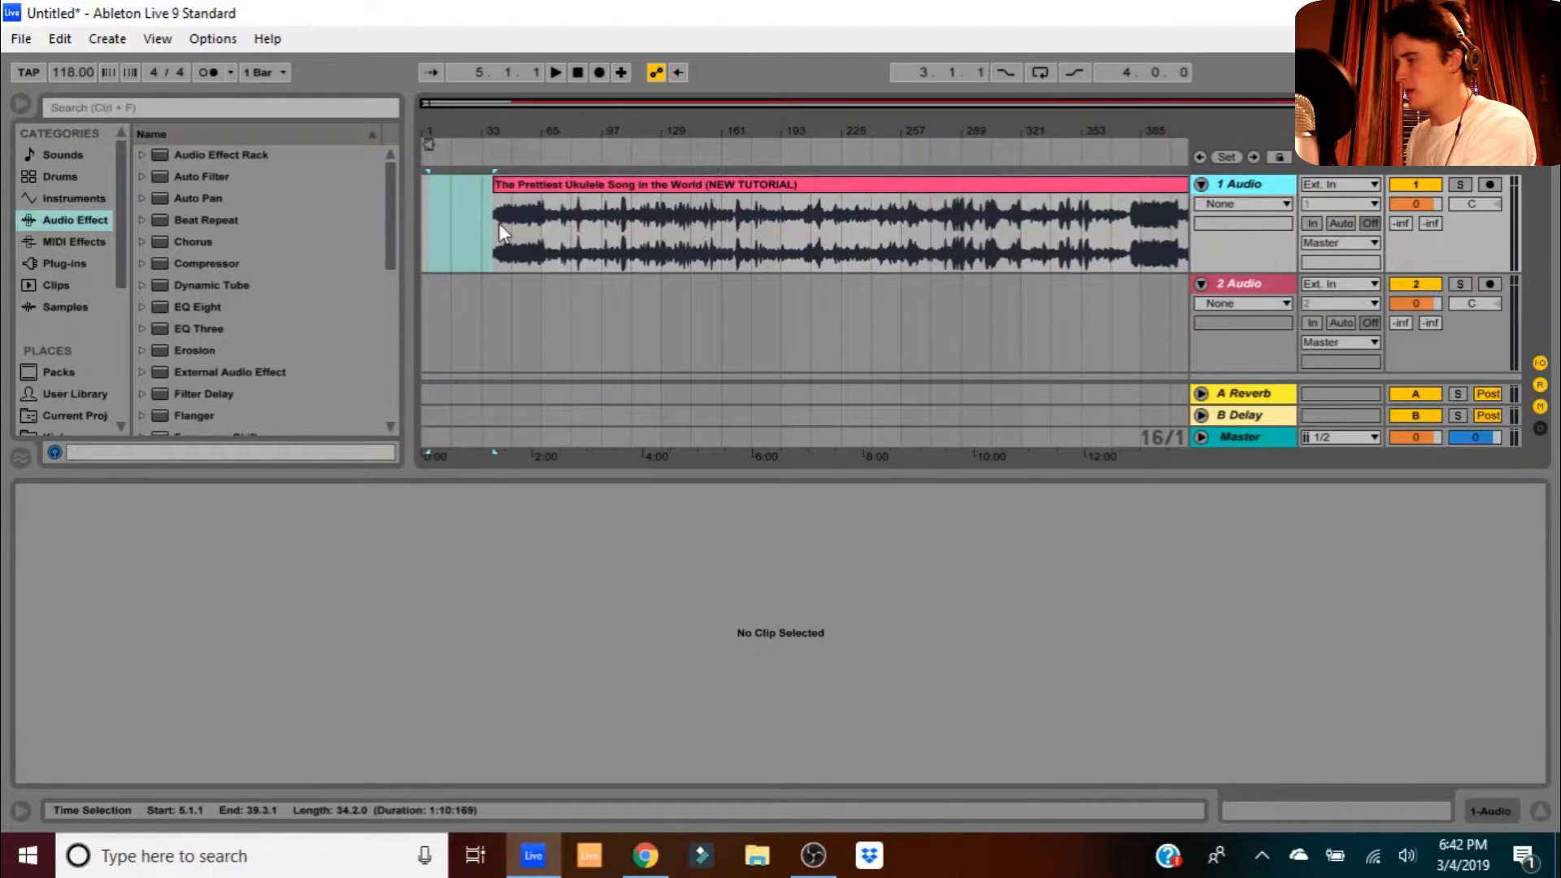
{"action": "left_click", "coordinate": [496, 187]}
{"action": "left_click_drag", "start_coordinate": [495, 140], "coordinate": [561, 247]}
{"action": "double_click", "coordinate": [560, 189]}
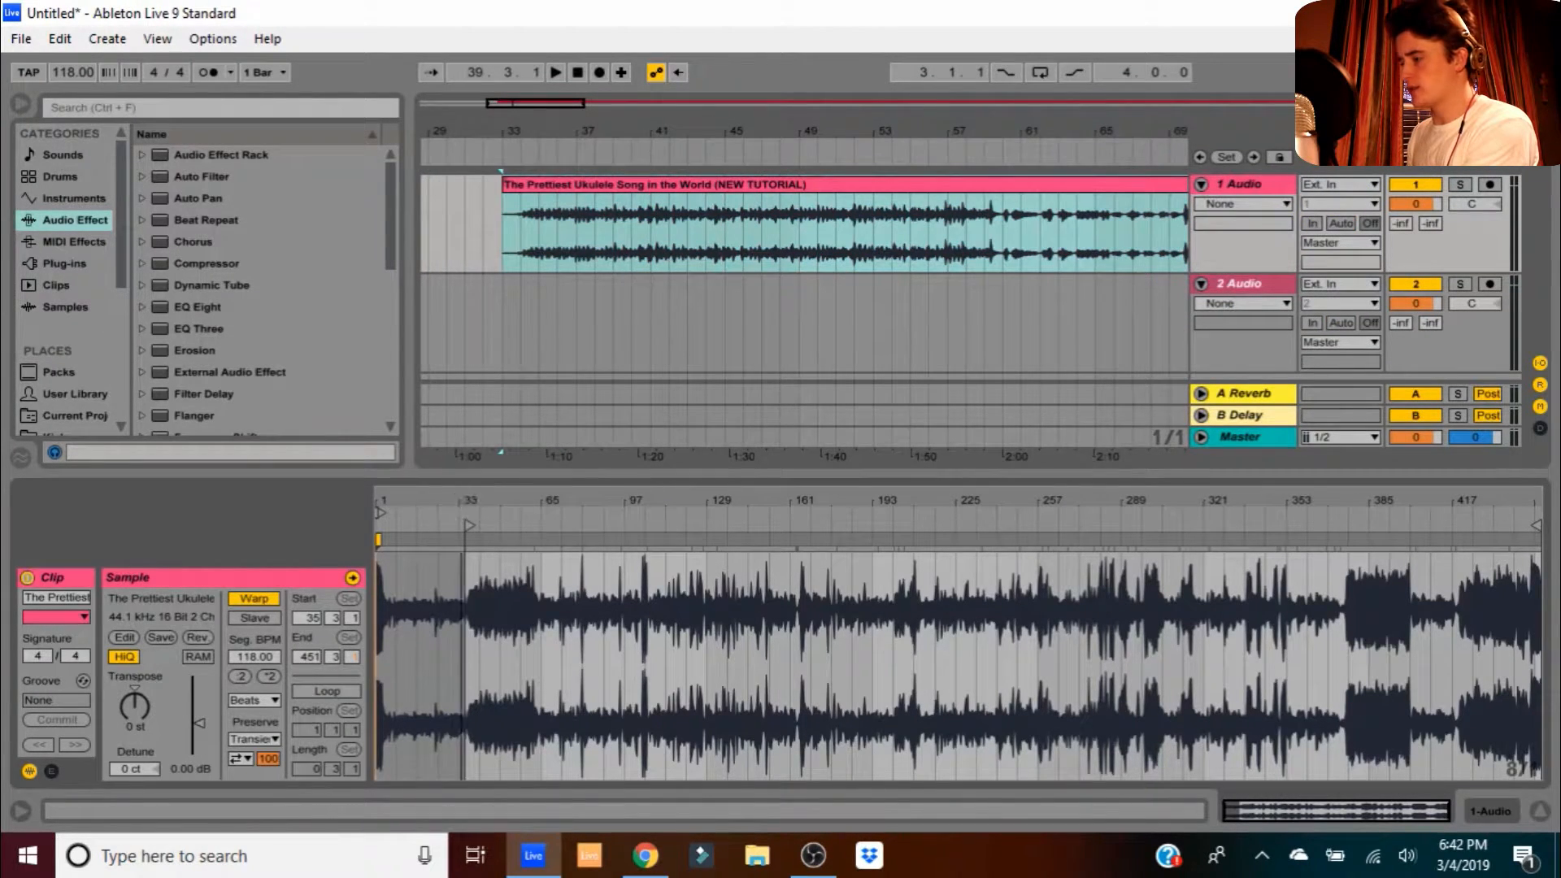
{"action": "left_click_drag", "start_coordinate": [465, 499], "coordinate": [465, 610]}
{"action": "left_click_drag", "start_coordinate": [503, 522], "coordinate": [443, 527]}
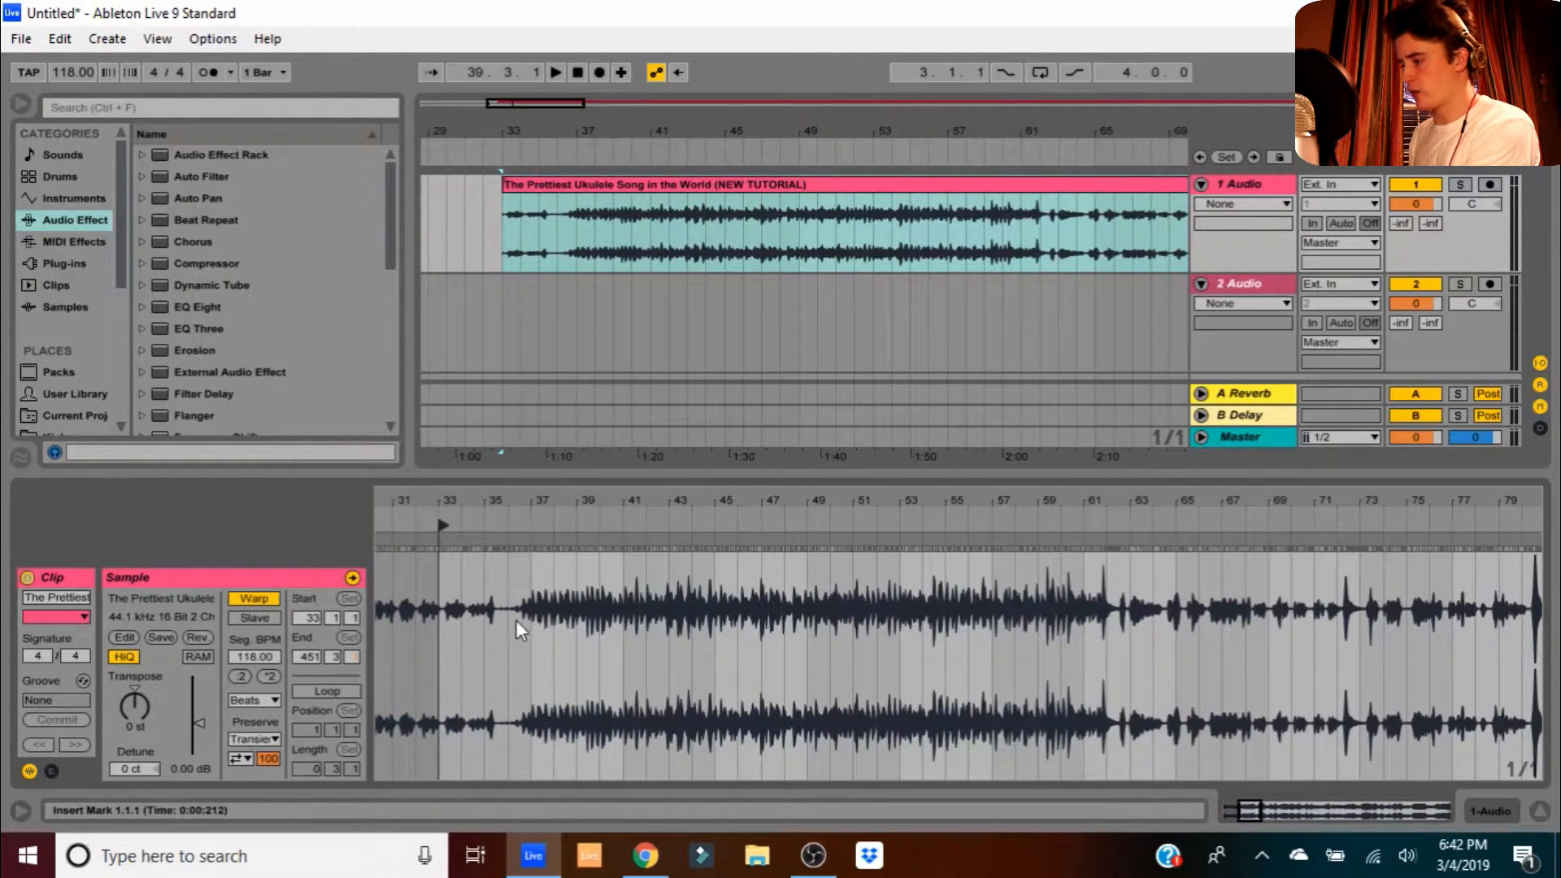
- Add warp markers aligning the ukulele audio to bars 34 and 35
{"action": "left_click_drag", "start_coordinate": [521, 498], "coordinate": [522, 514]}
{"action": "left_click", "coordinate": [510, 525]}
{"action": "mouse_move", "coordinate": [382, 362]}
{"action": "left_mouse_down"}
{"action": "mouse_move", "coordinate": [519, 361]}
{"action": "mouse_move", "coordinate": [165, 358]}
{"action": "left_mouse_up"}
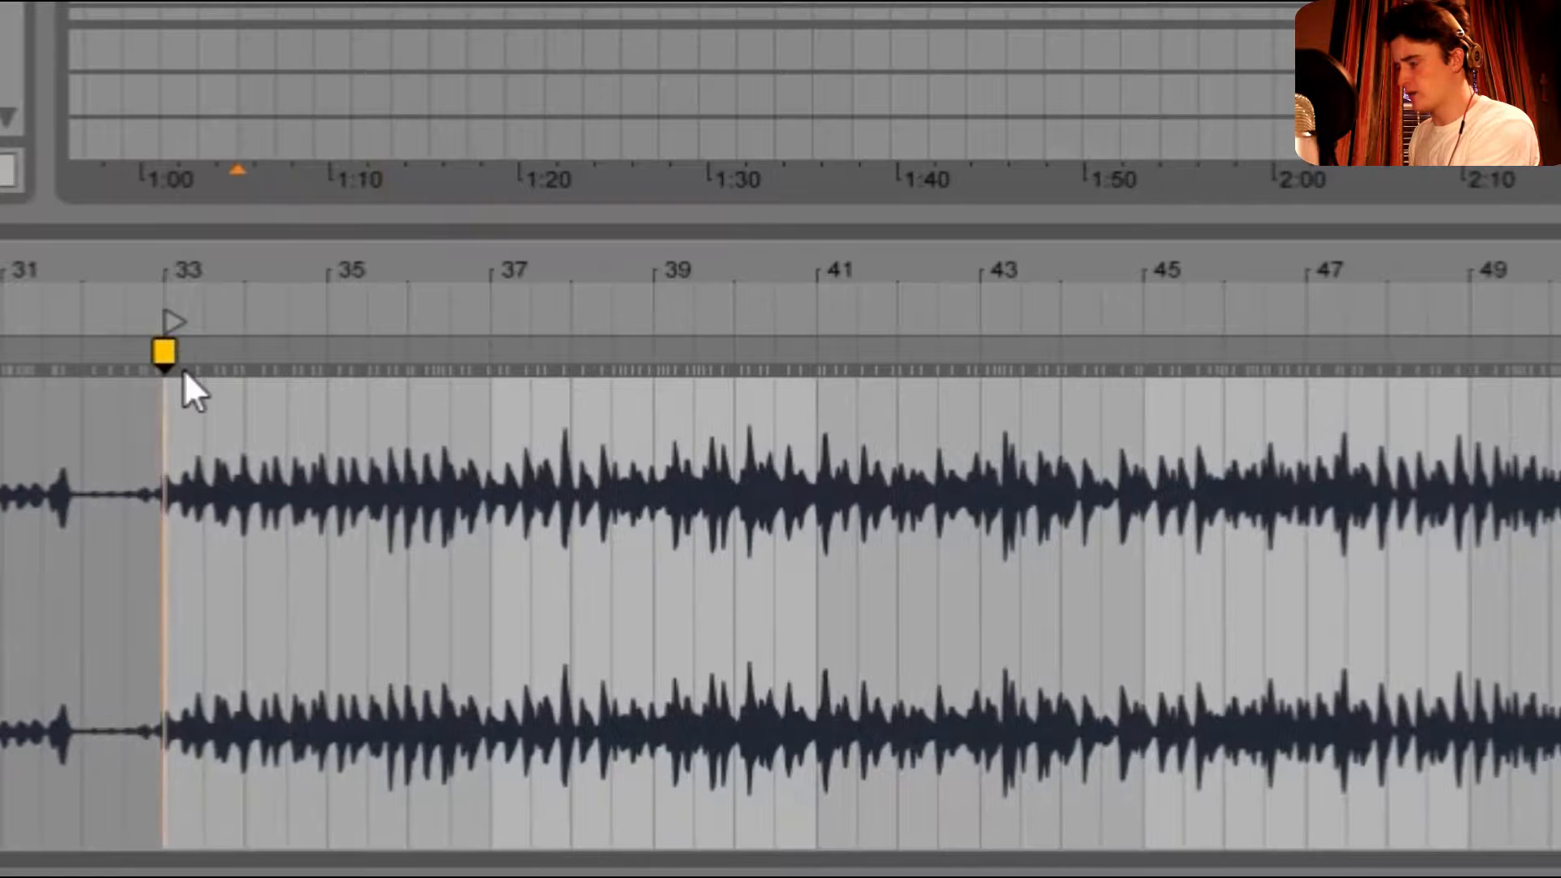
{"action": "left_click_drag", "start_coordinate": [199, 254], "coordinate": [227, 279]}
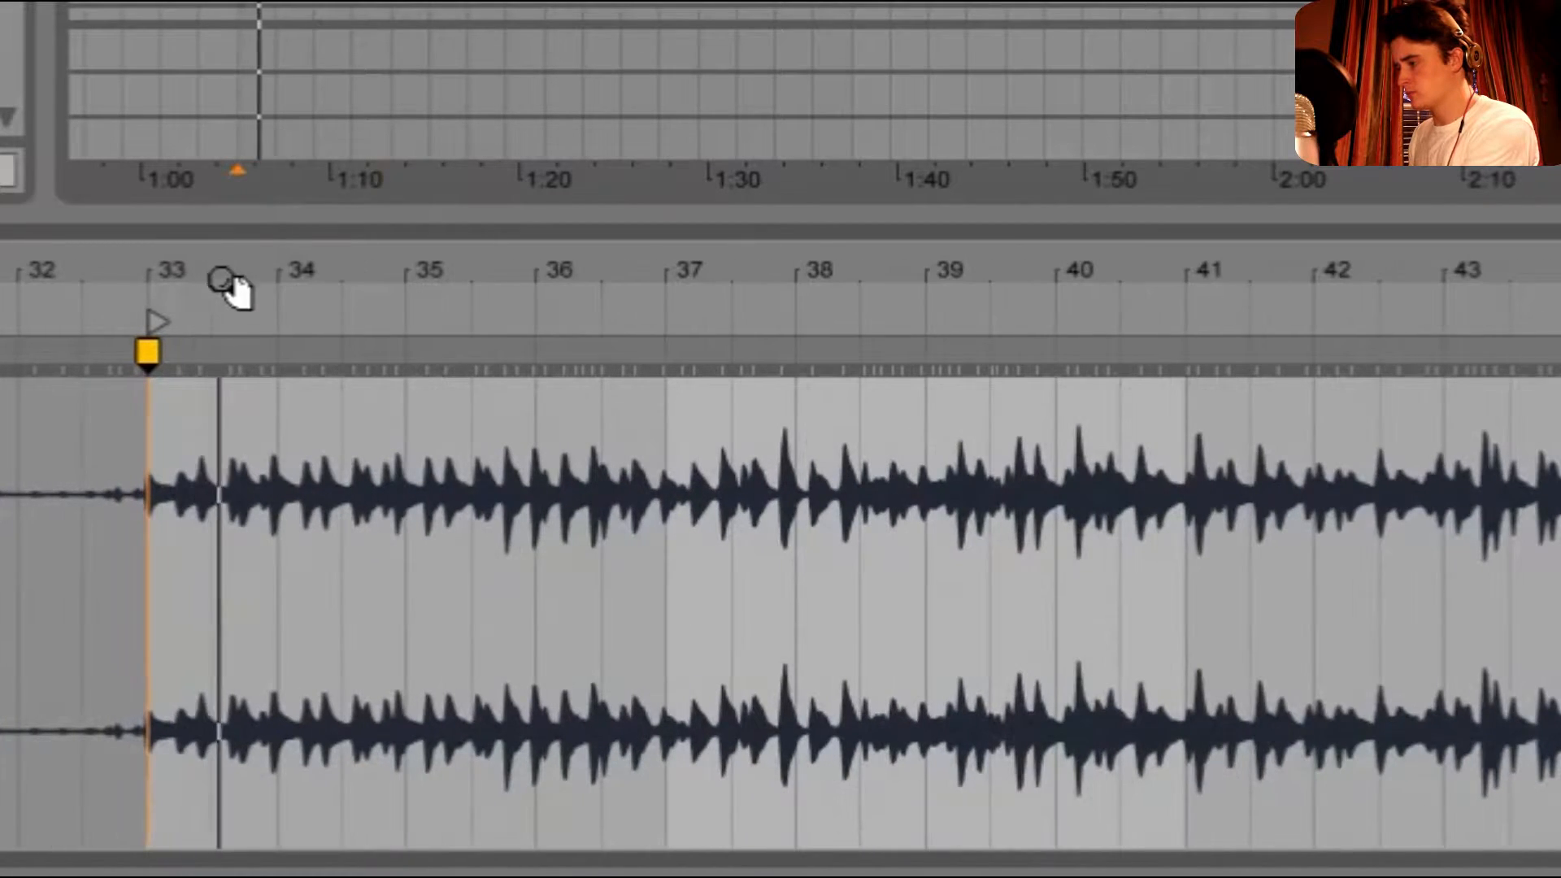
{"action": "double_click", "coordinate": [273, 352]}
{"action": "left_click_drag", "start_coordinate": [273, 352], "coordinate": [277, 353]}
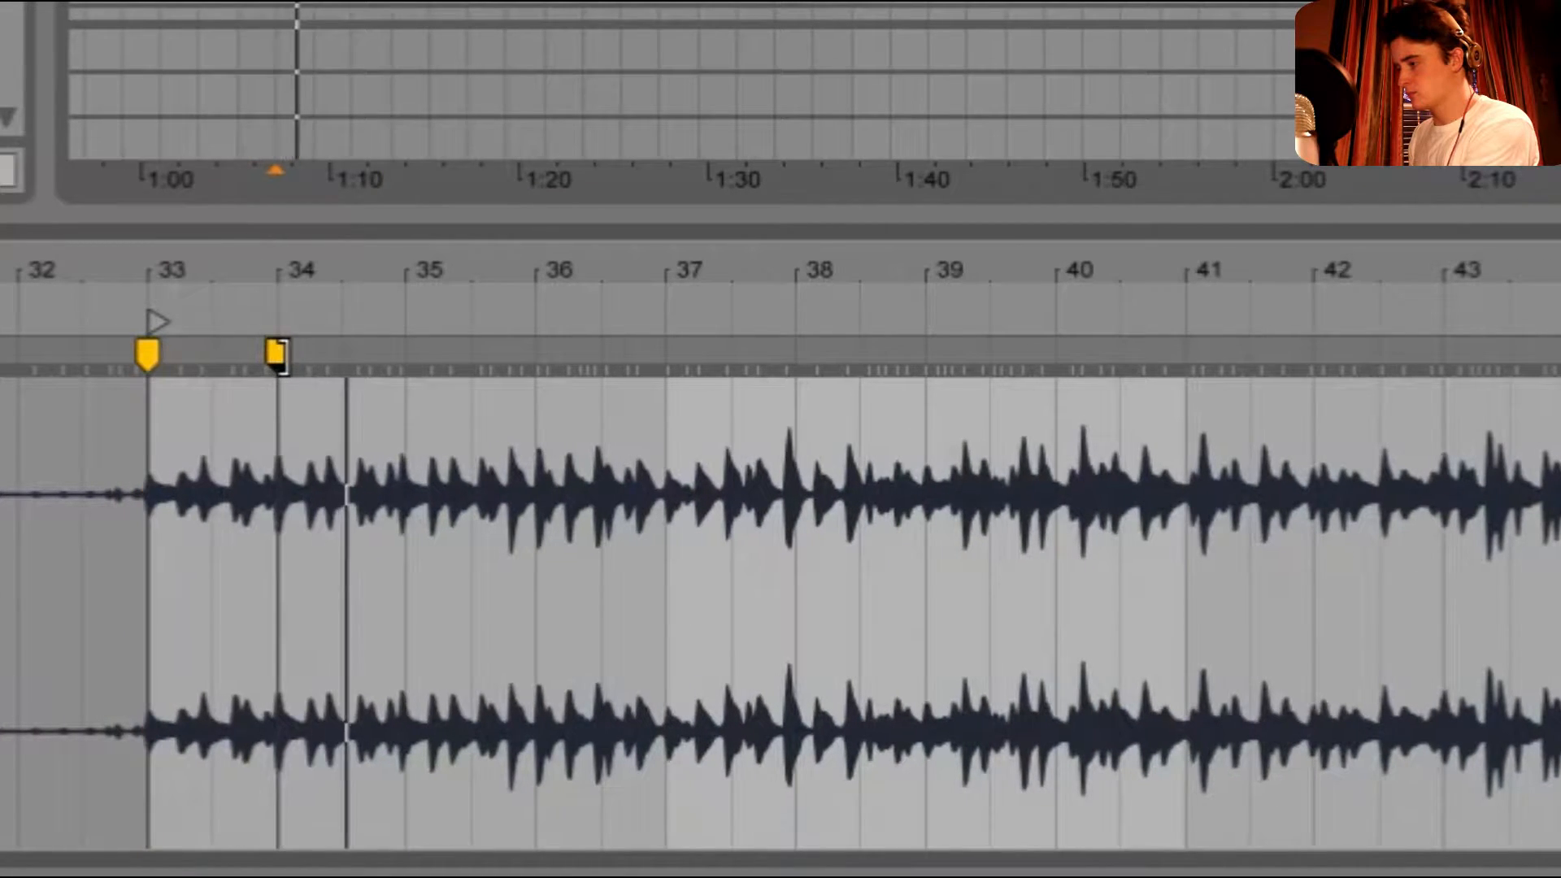
{"action": "double_click", "coordinate": [400, 352]}
{"action": "left_click_drag", "start_coordinate": [401, 352], "coordinate": [405, 352]}
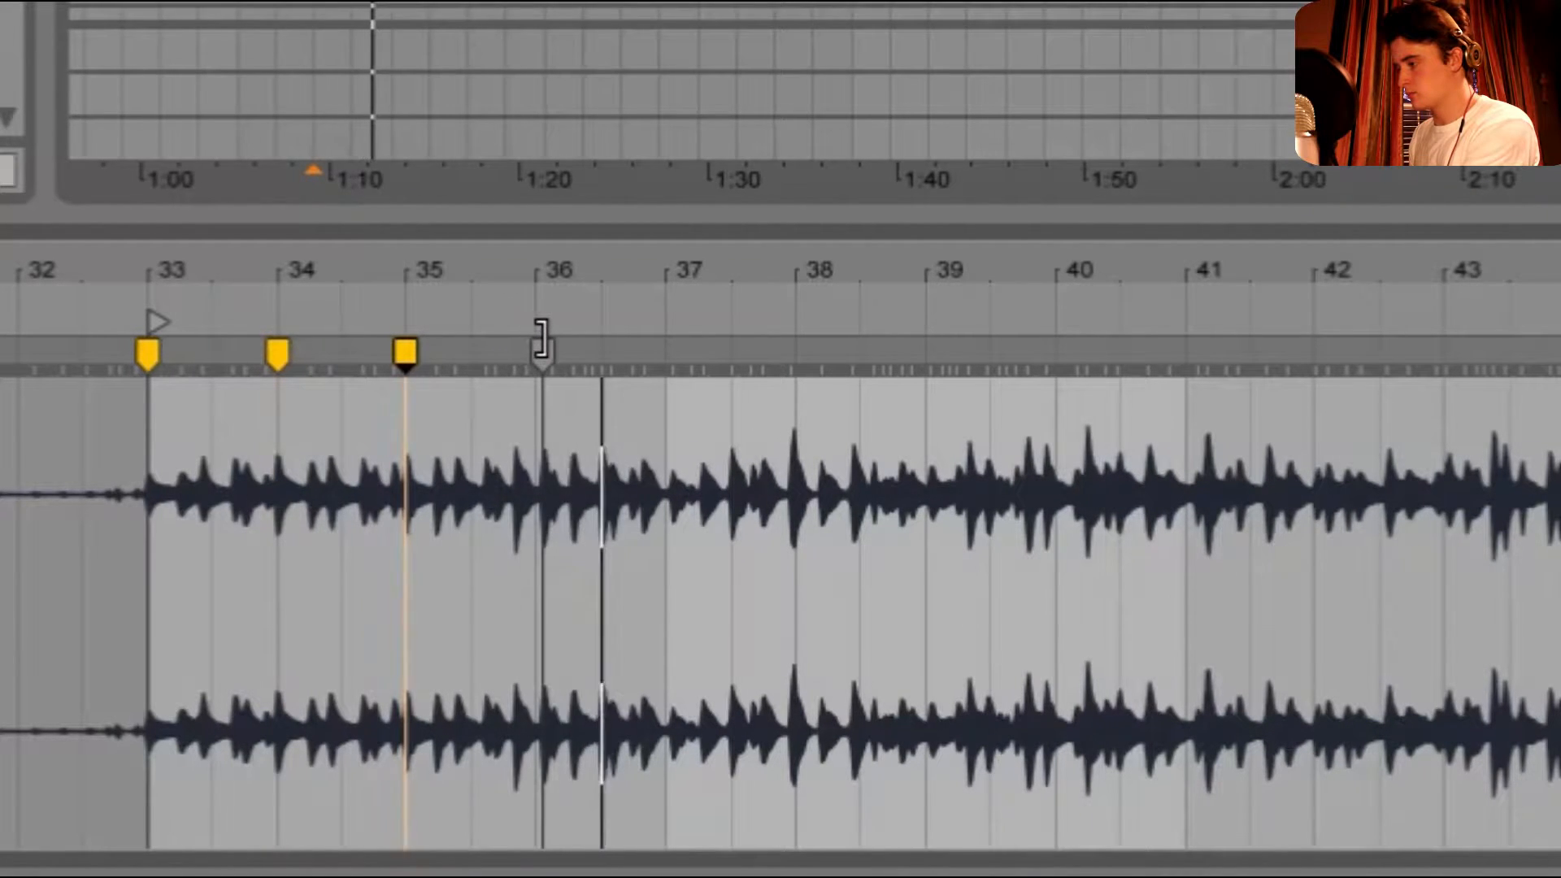
- Add warp markers and stretch the audio into place at bars 37, 38 and 41
{"action": "double_click", "coordinate": [641, 352]}
{"action": "left_click_drag", "start_coordinate": [641, 352], "coordinate": [665, 352]}
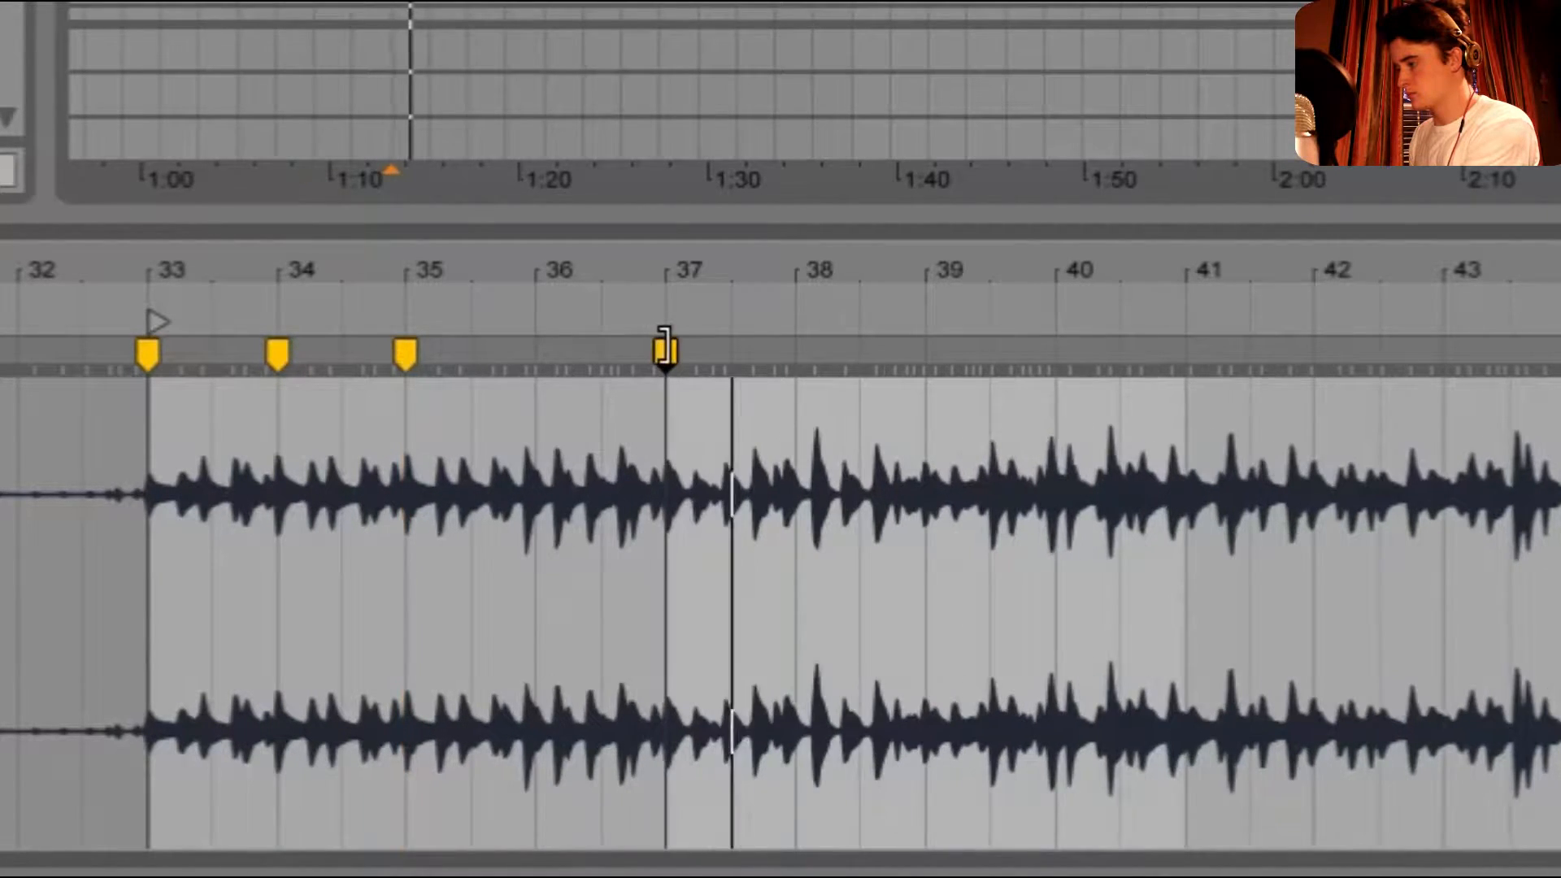
{"action": "double_click", "coordinate": [786, 352]}
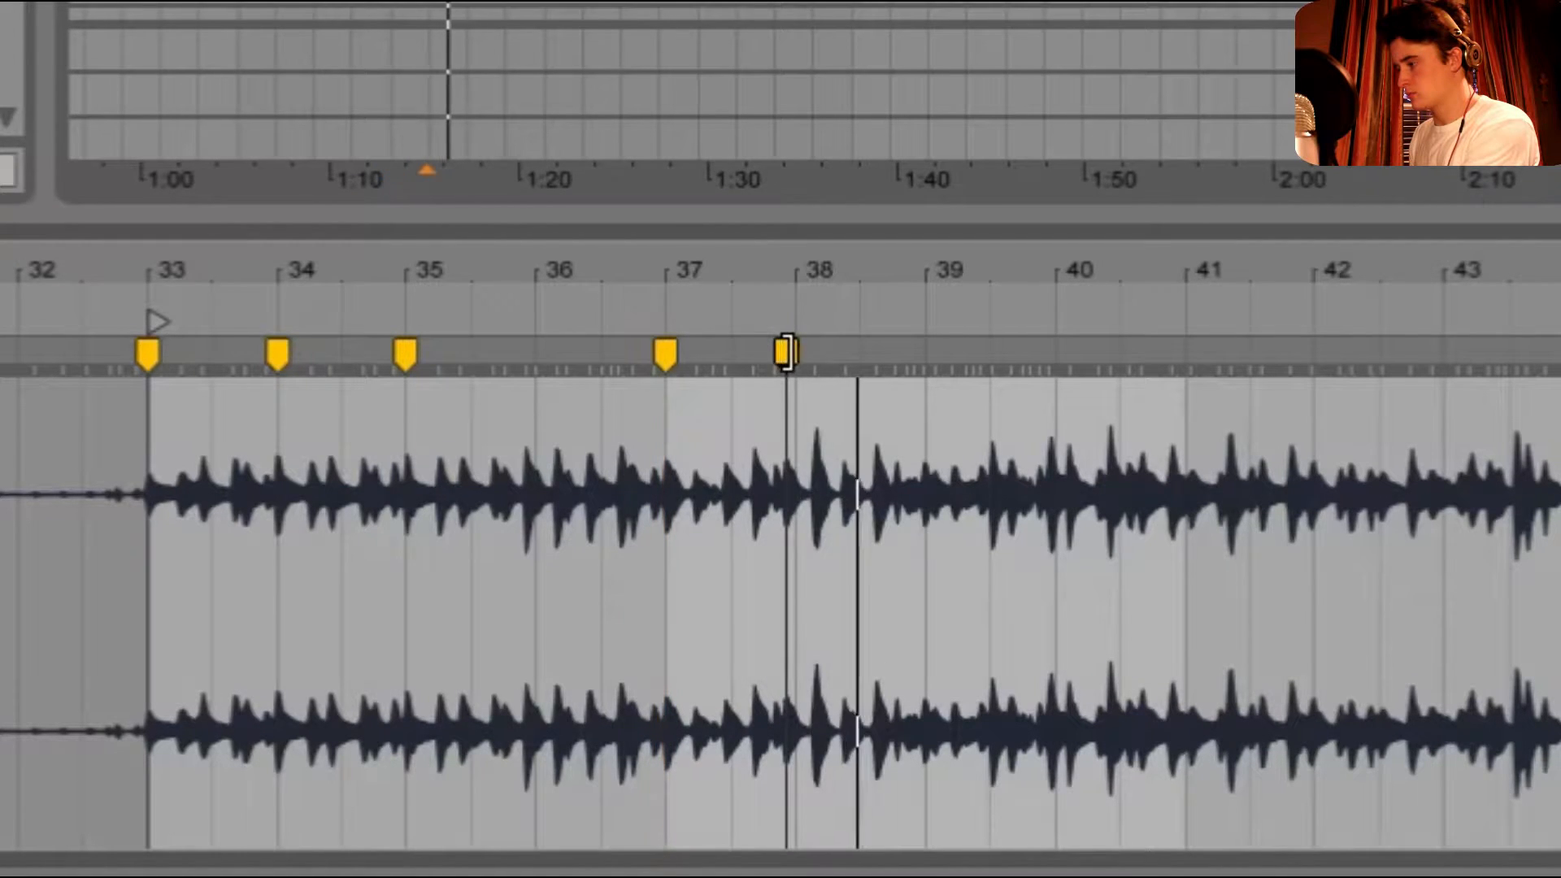
{"action": "left_click_drag", "start_coordinate": [787, 352], "coordinate": [795, 352]}
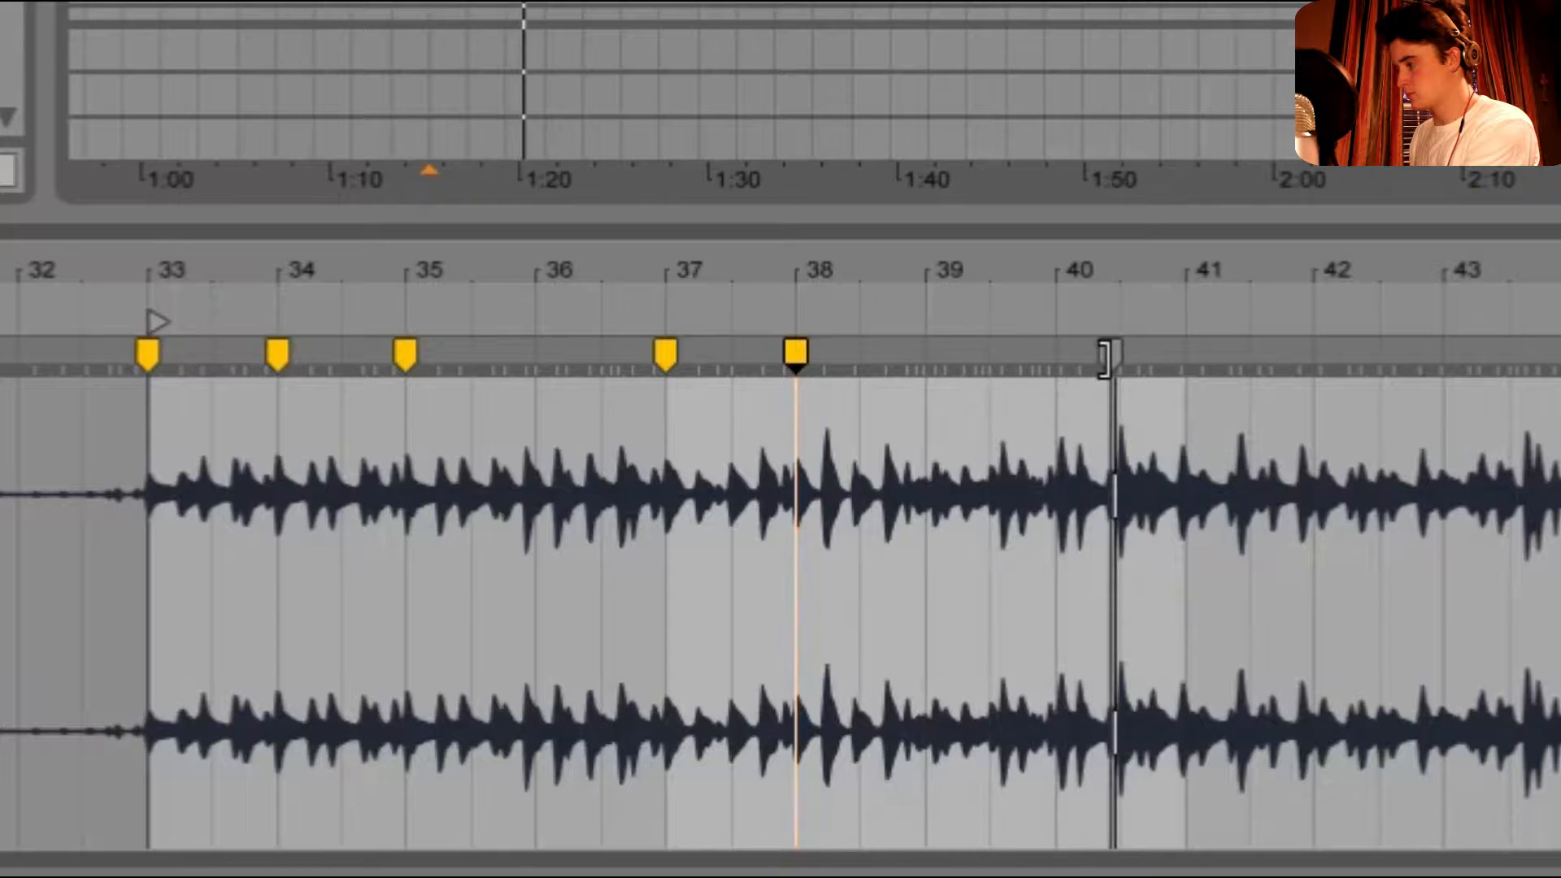
{"action": "double_click", "coordinate": [1150, 352]}
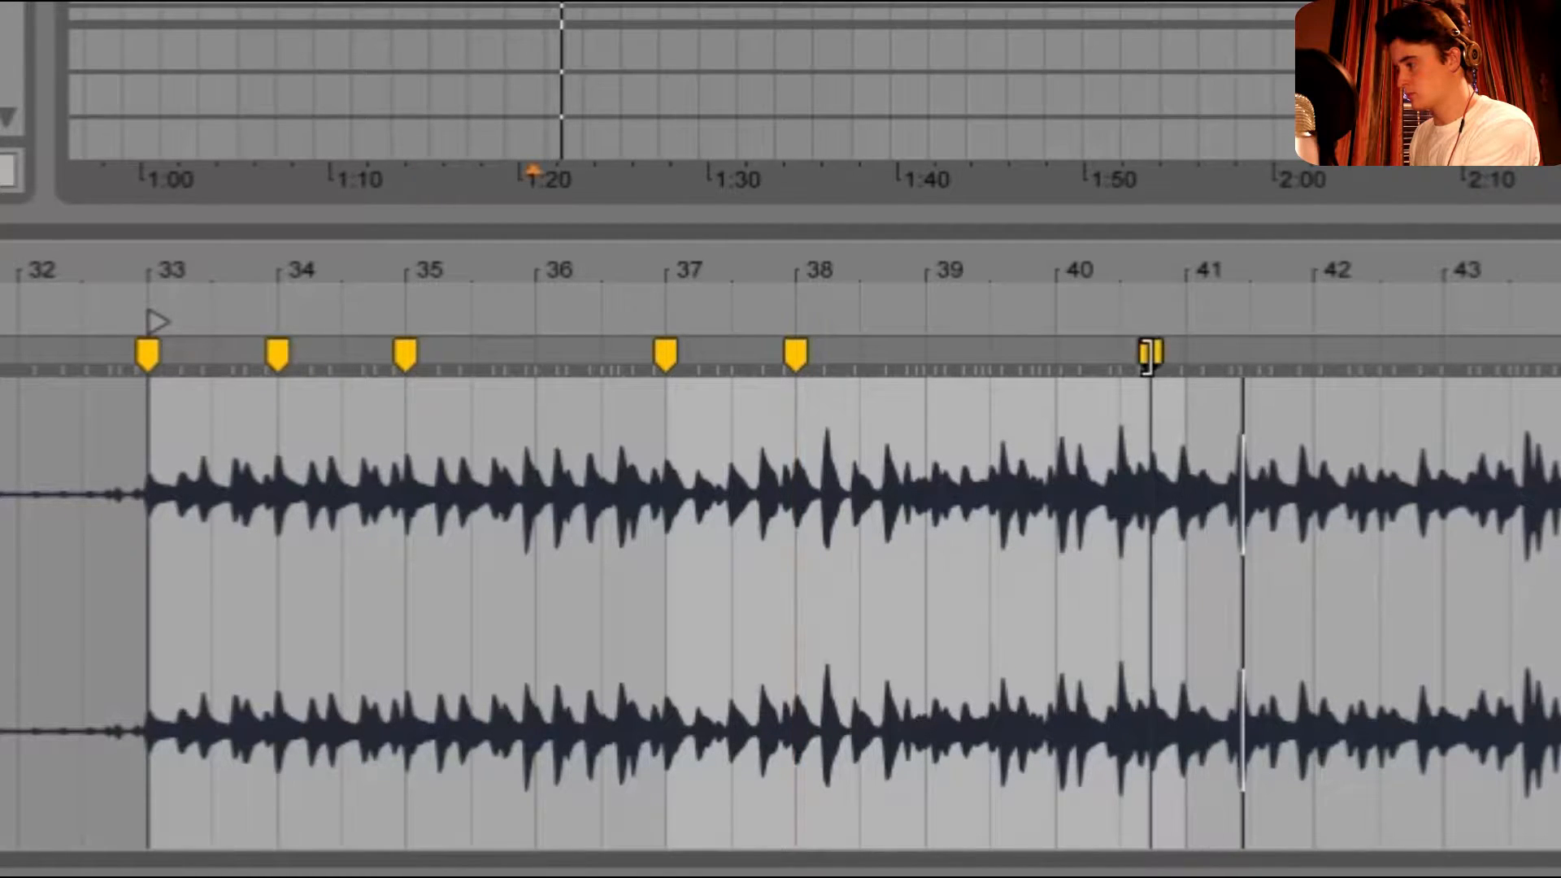
{"action": "left_click_drag", "start_coordinate": [1149, 352], "coordinate": [1187, 352]}
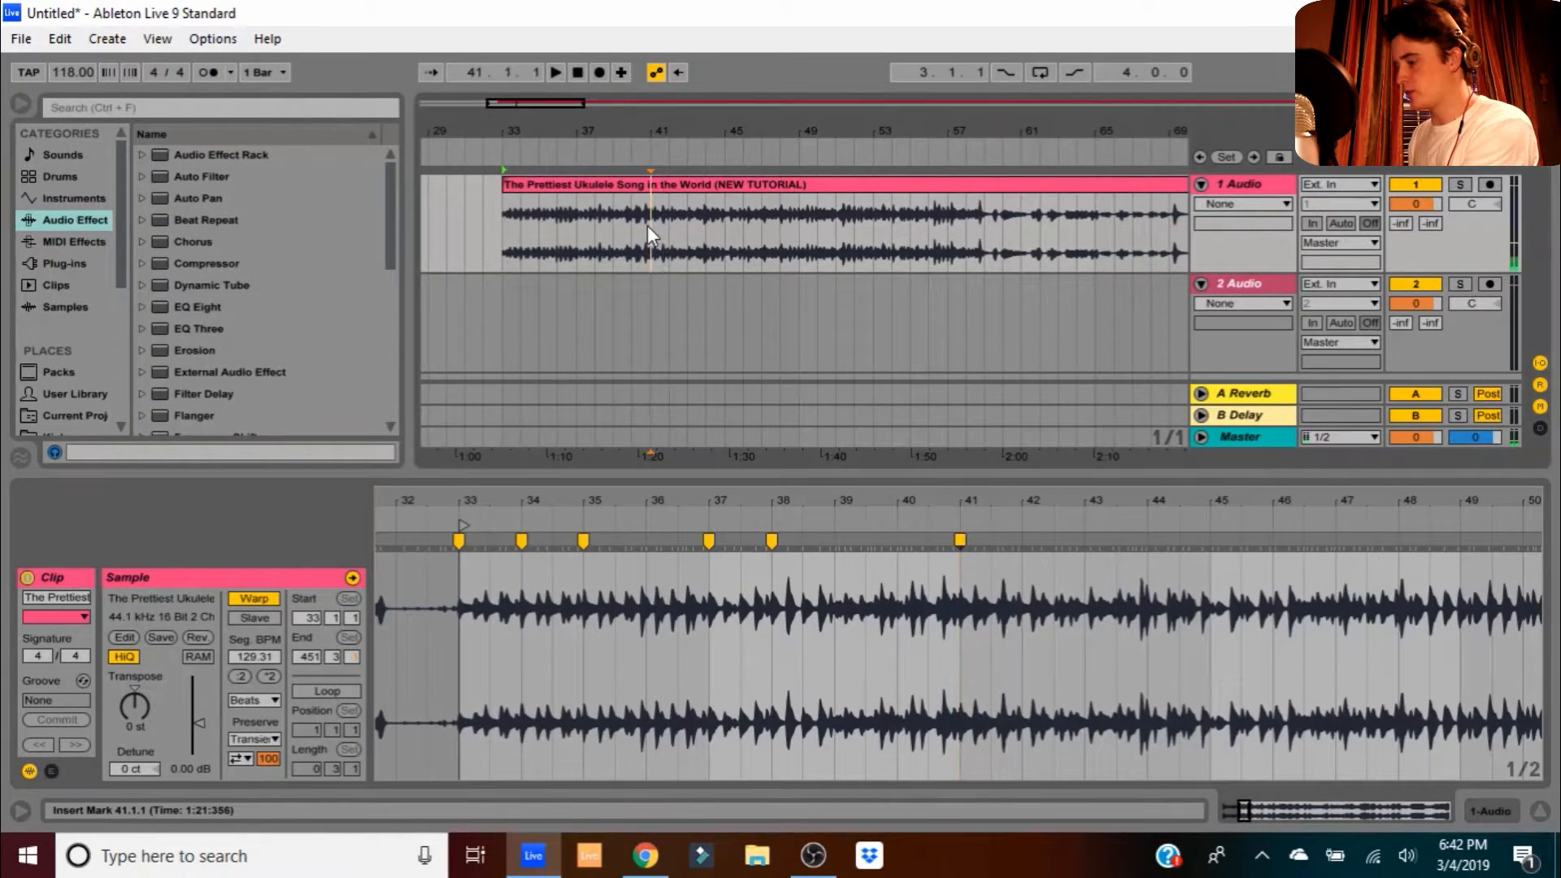
- Split the clip at bar 41, delete the tail, and extend its start to bar 32
{"action": "key", "text": "ctrl+e"}
{"action": "left_click", "coordinate": [673, 193]}
{"action": "key", "text": "Delete"}
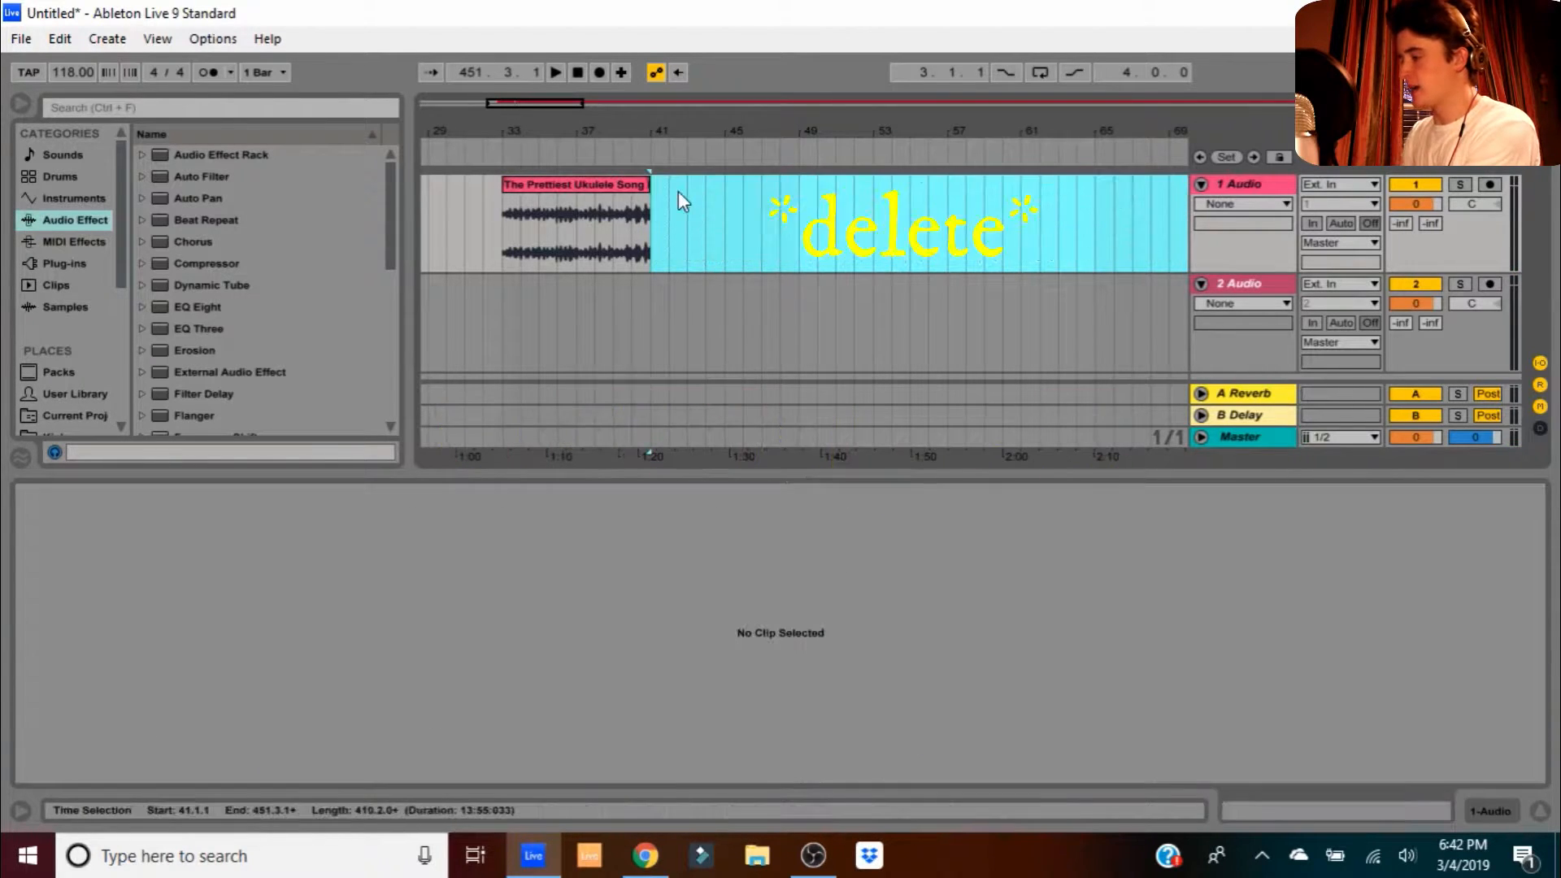
{"action": "left_click_drag", "start_coordinate": [510, 184], "coordinate": [488, 180]}
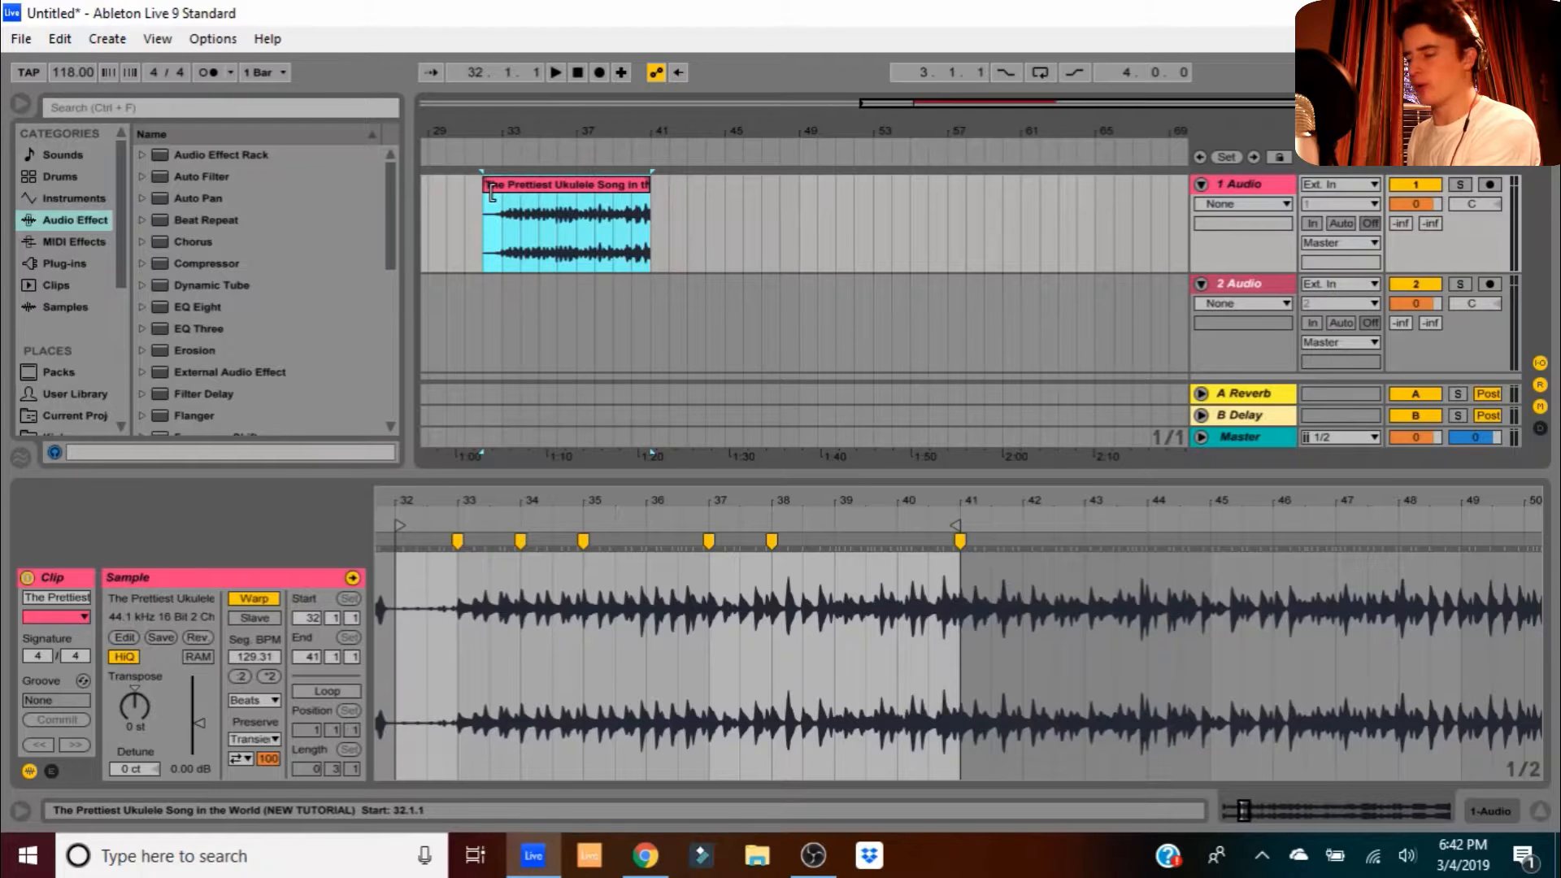
{"action": "key", "text": "space"}
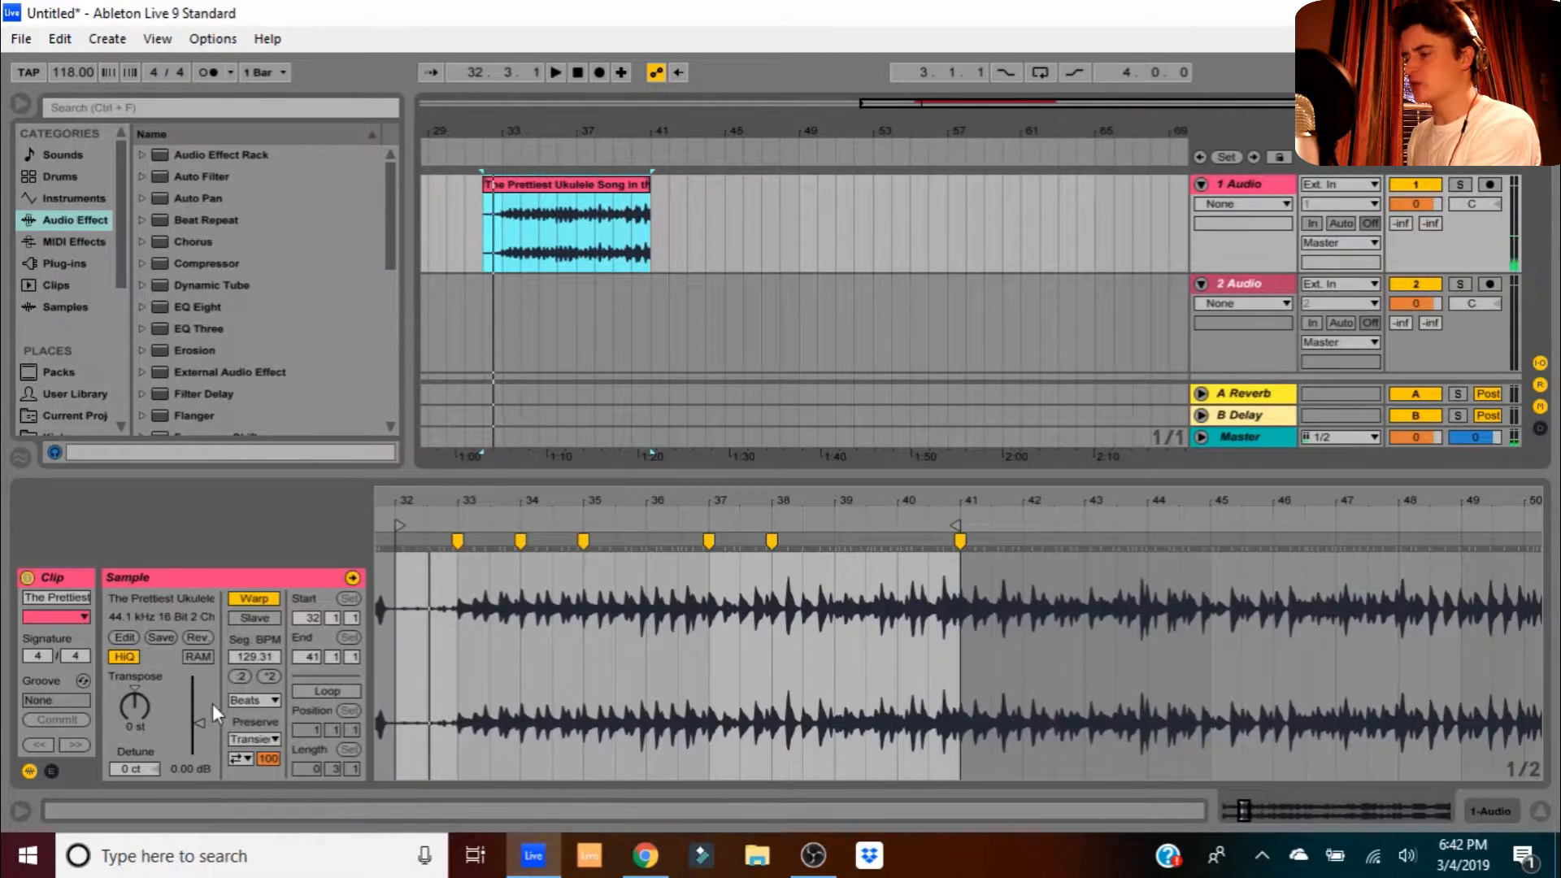
- Transpose the ukulele sample down one semitone and check it against the metronome
{"action": "left_click", "coordinate": [145, 704]}
{"action": "key", "text": "space"}
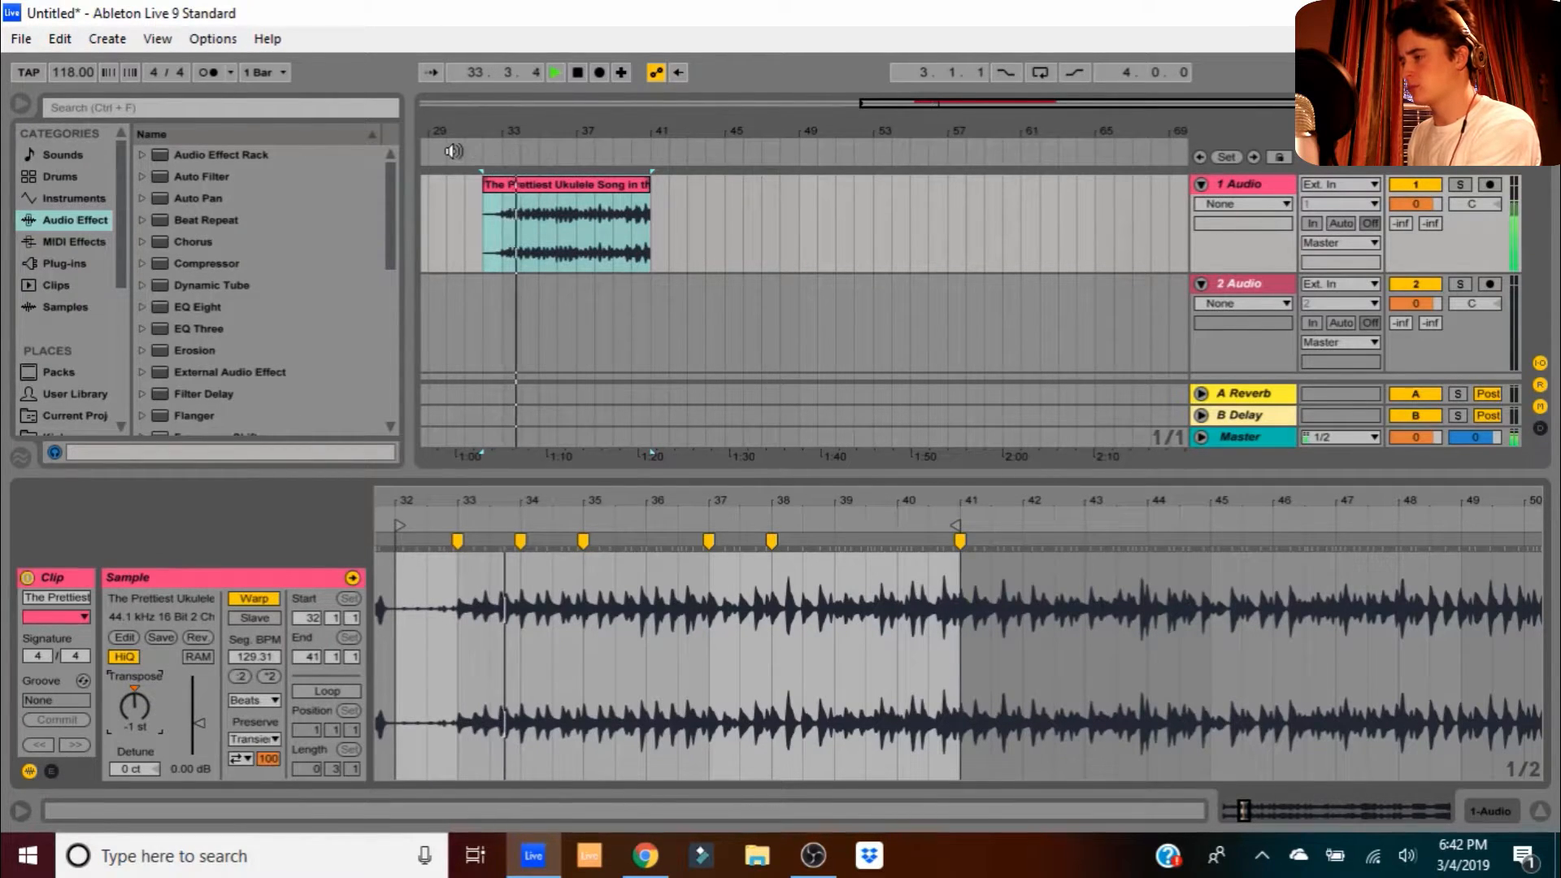
{"action": "left_click", "coordinate": [208, 71]}
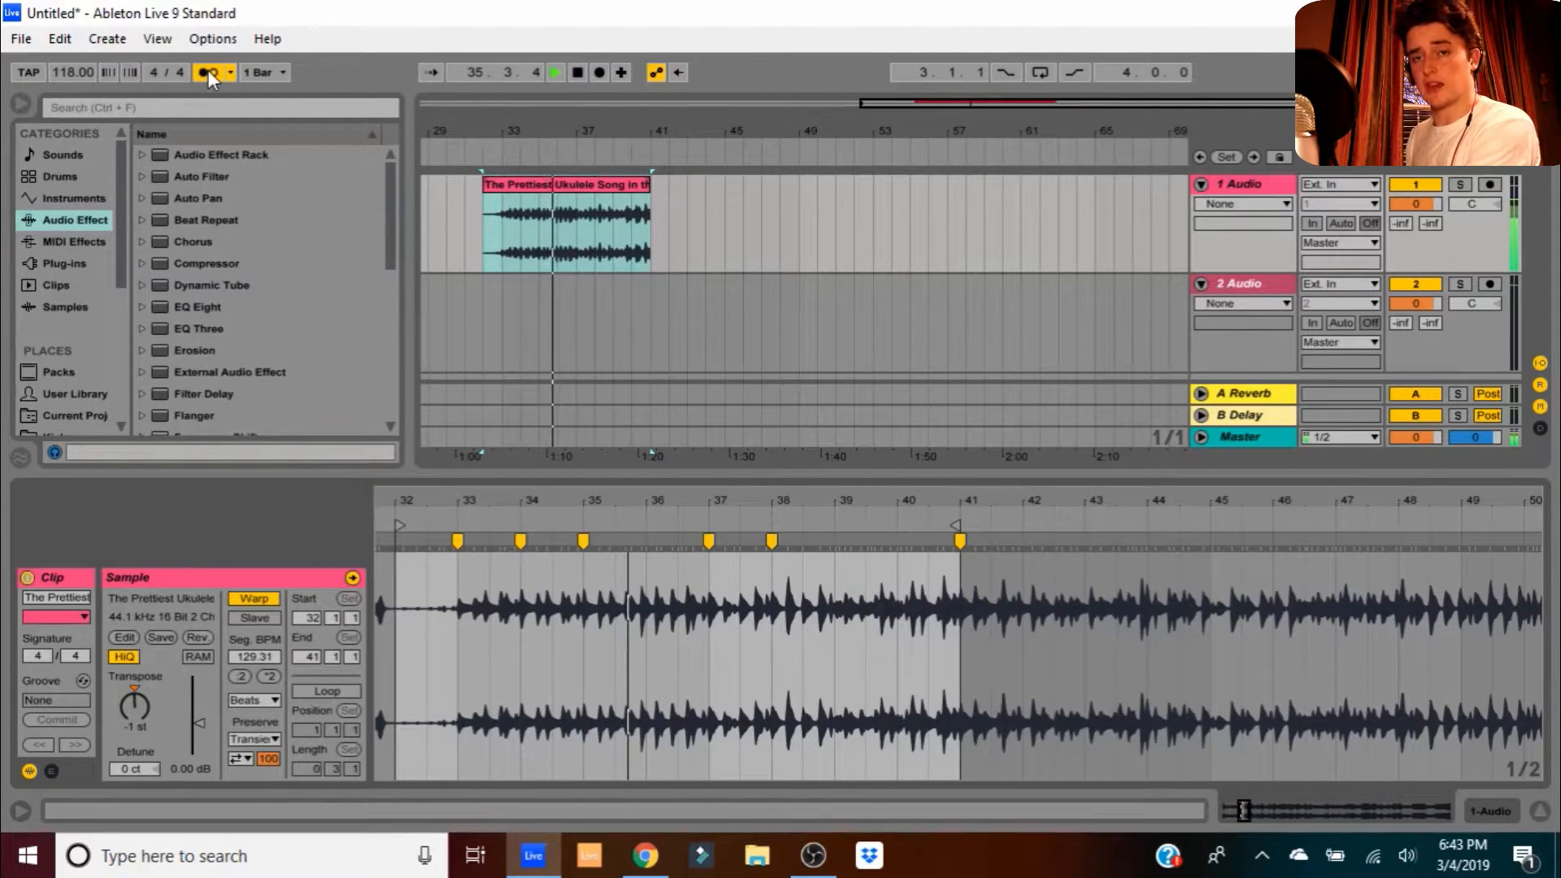
{"action": "left_click", "coordinate": [208, 72]}
{"action": "key", "text": "space"}
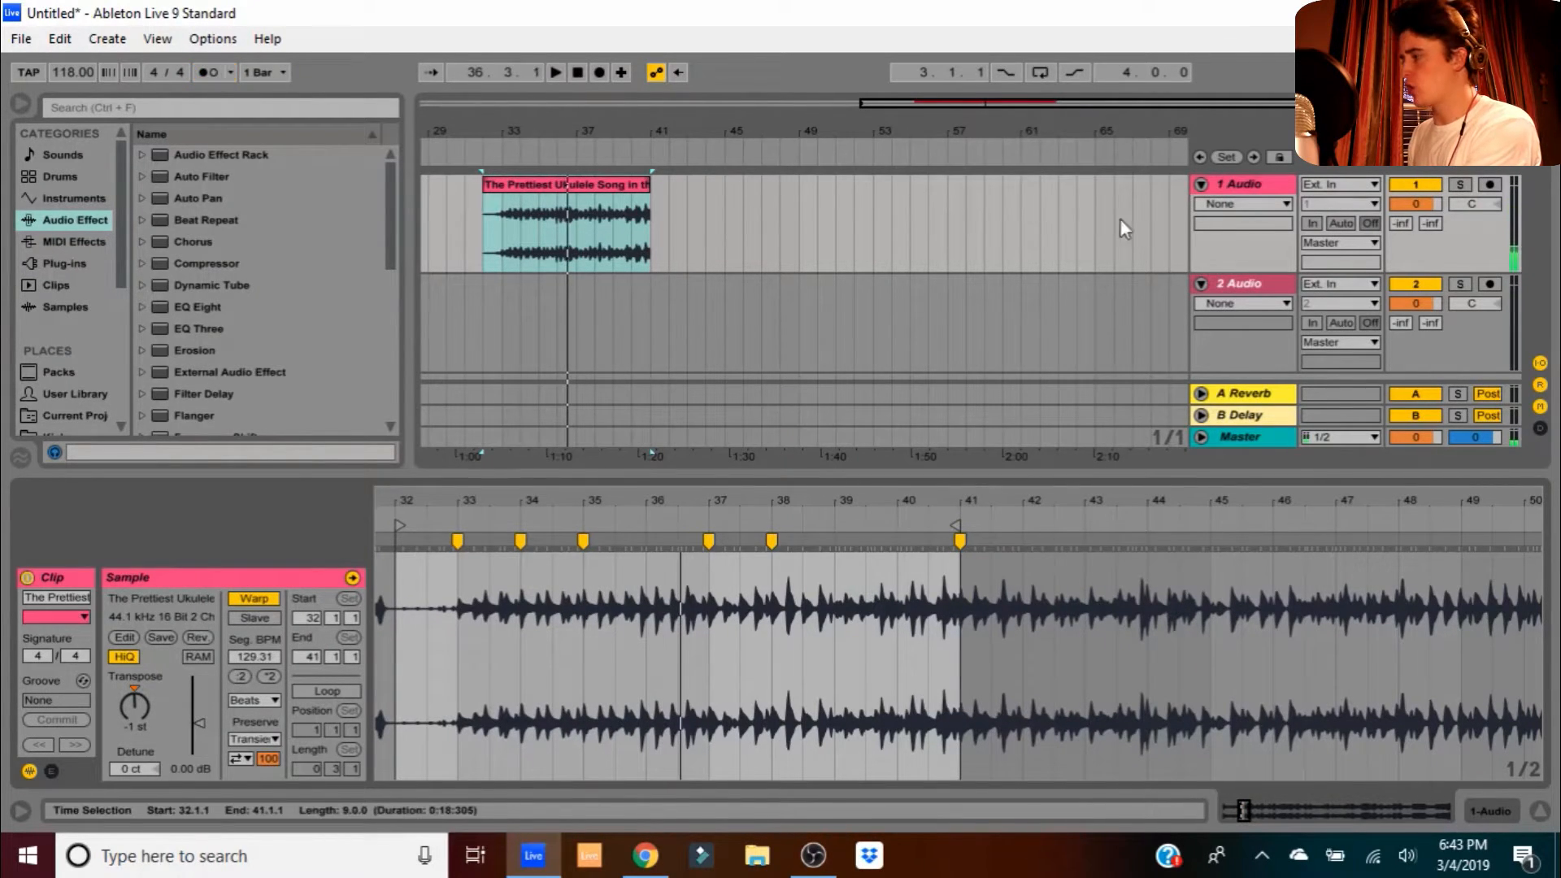
{"action": "left_click", "coordinate": [1222, 287]}
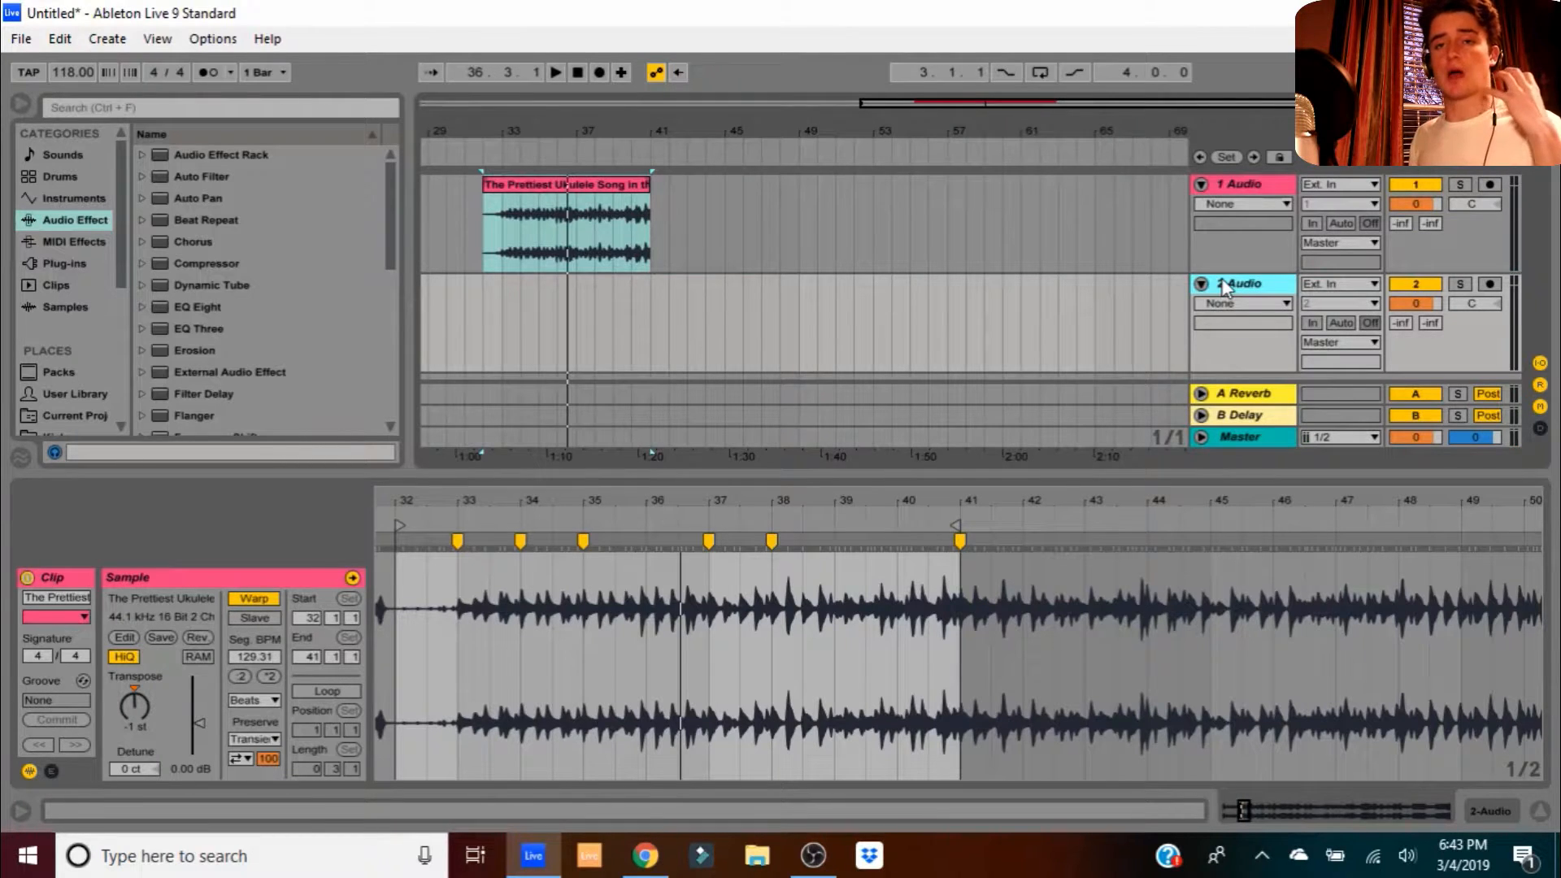
- Replace the empty 2 Audio track with a new MIDI track
{"action": "key", "text": "Delete"}
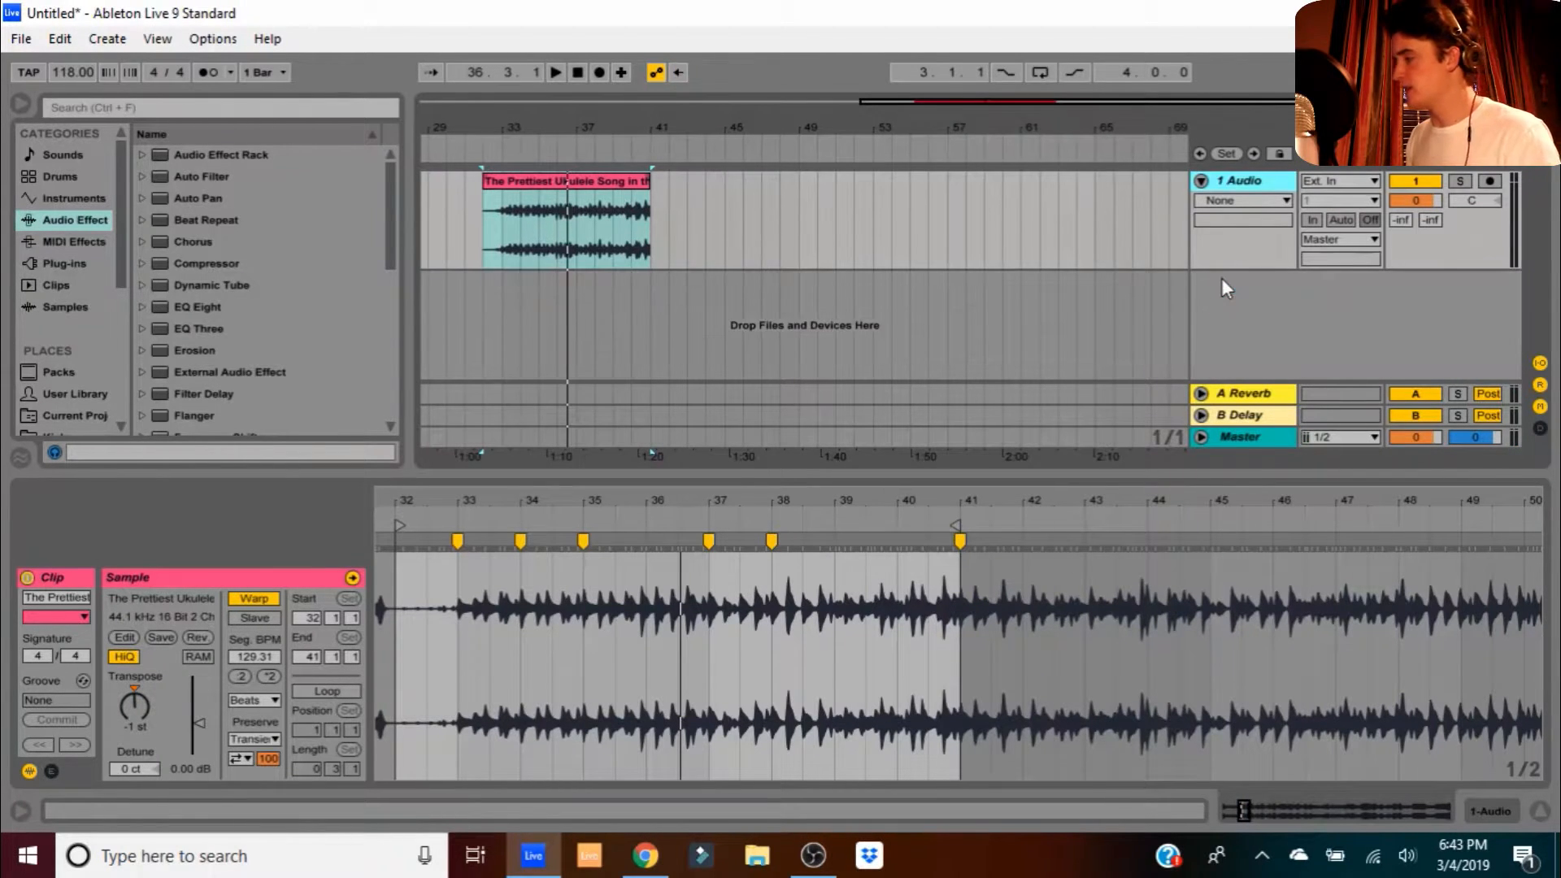
{"action": "right_click", "coordinate": [1223, 280]}
{"action": "left_click", "coordinate": [1256, 308]}
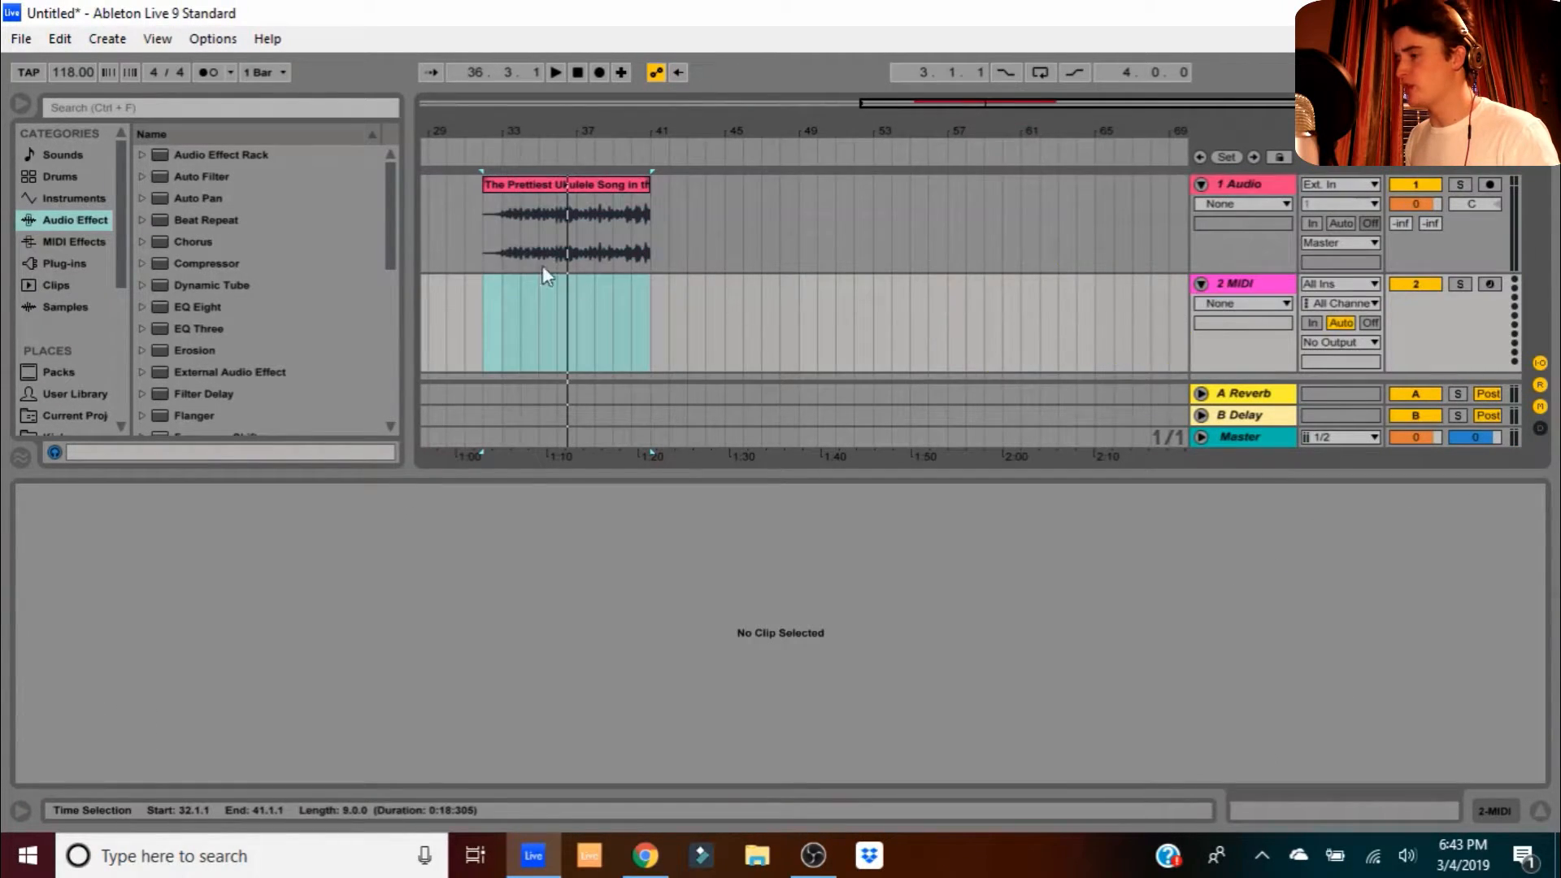
- Load Hip-Hop Sub Bass.adg from Instrument Rack > Bass onto the MIDI track
{"action": "left_click", "coordinate": [70, 197]}
{"action": "left_click", "coordinate": [143, 221]}
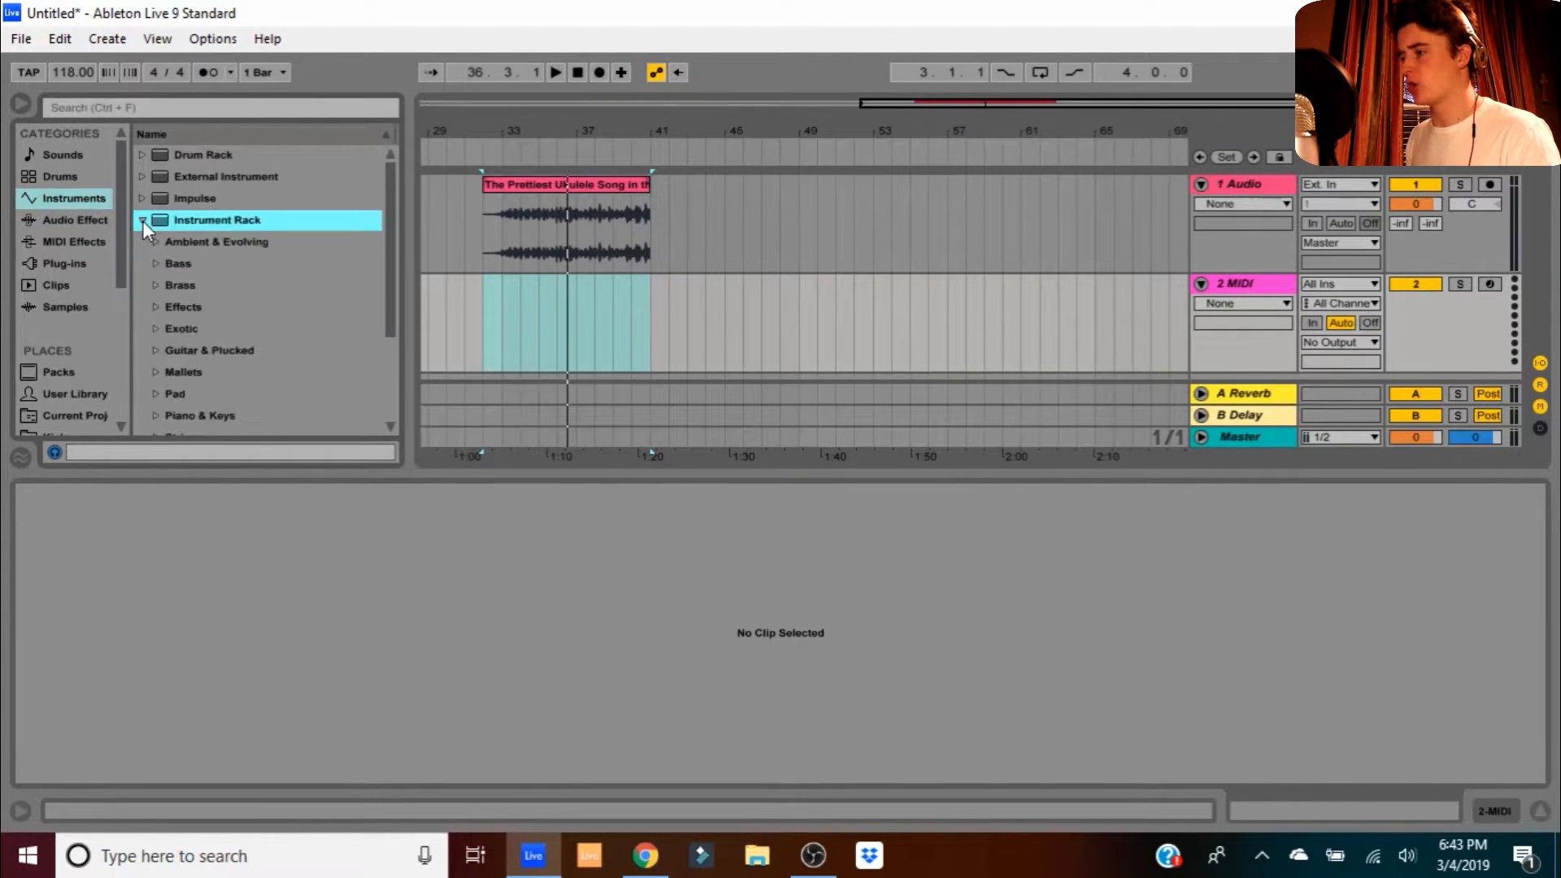
{"action": "left_click", "coordinate": [155, 263]}
{"action": "scroll", "coordinate": [198, 312], "scroll_direction": "down", "scroll_amount": 2}
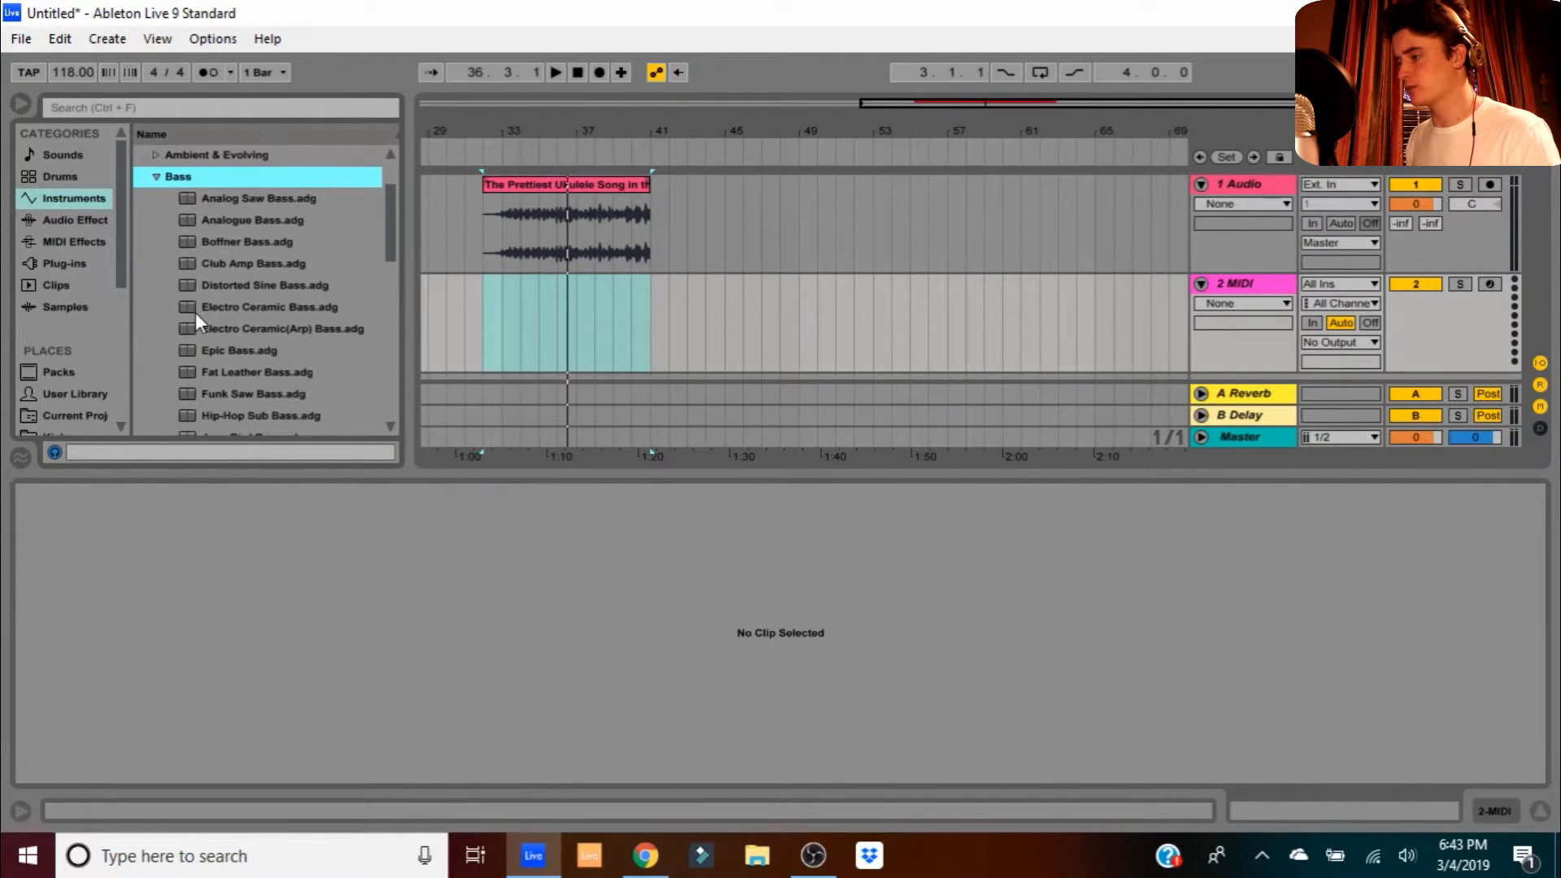
{"action": "left_click", "coordinate": [231, 417]}
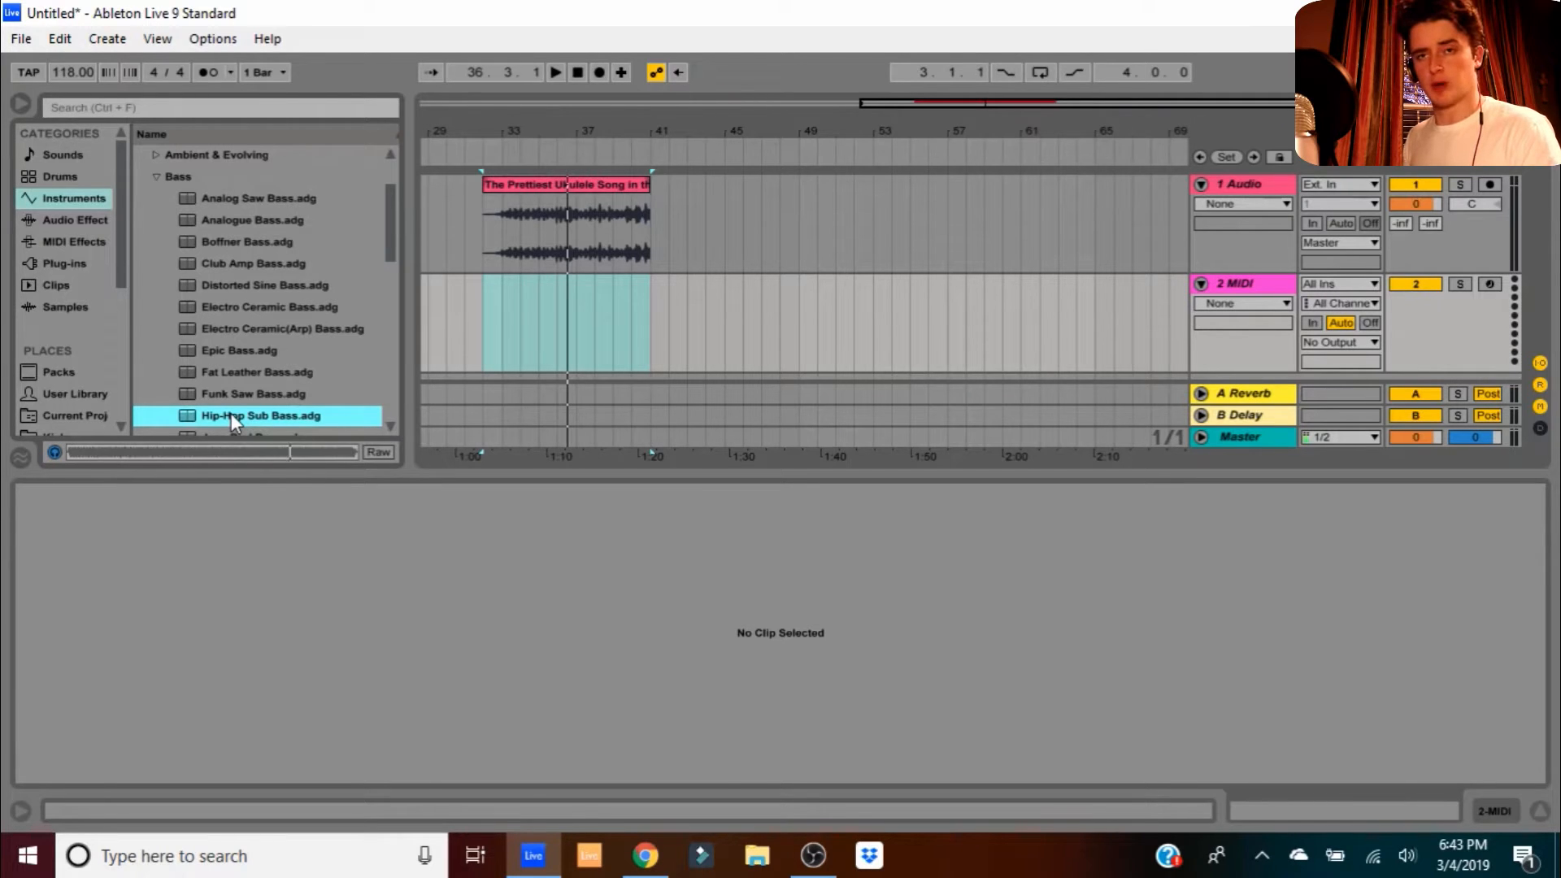
{"action": "double_click", "coordinate": [253, 411]}
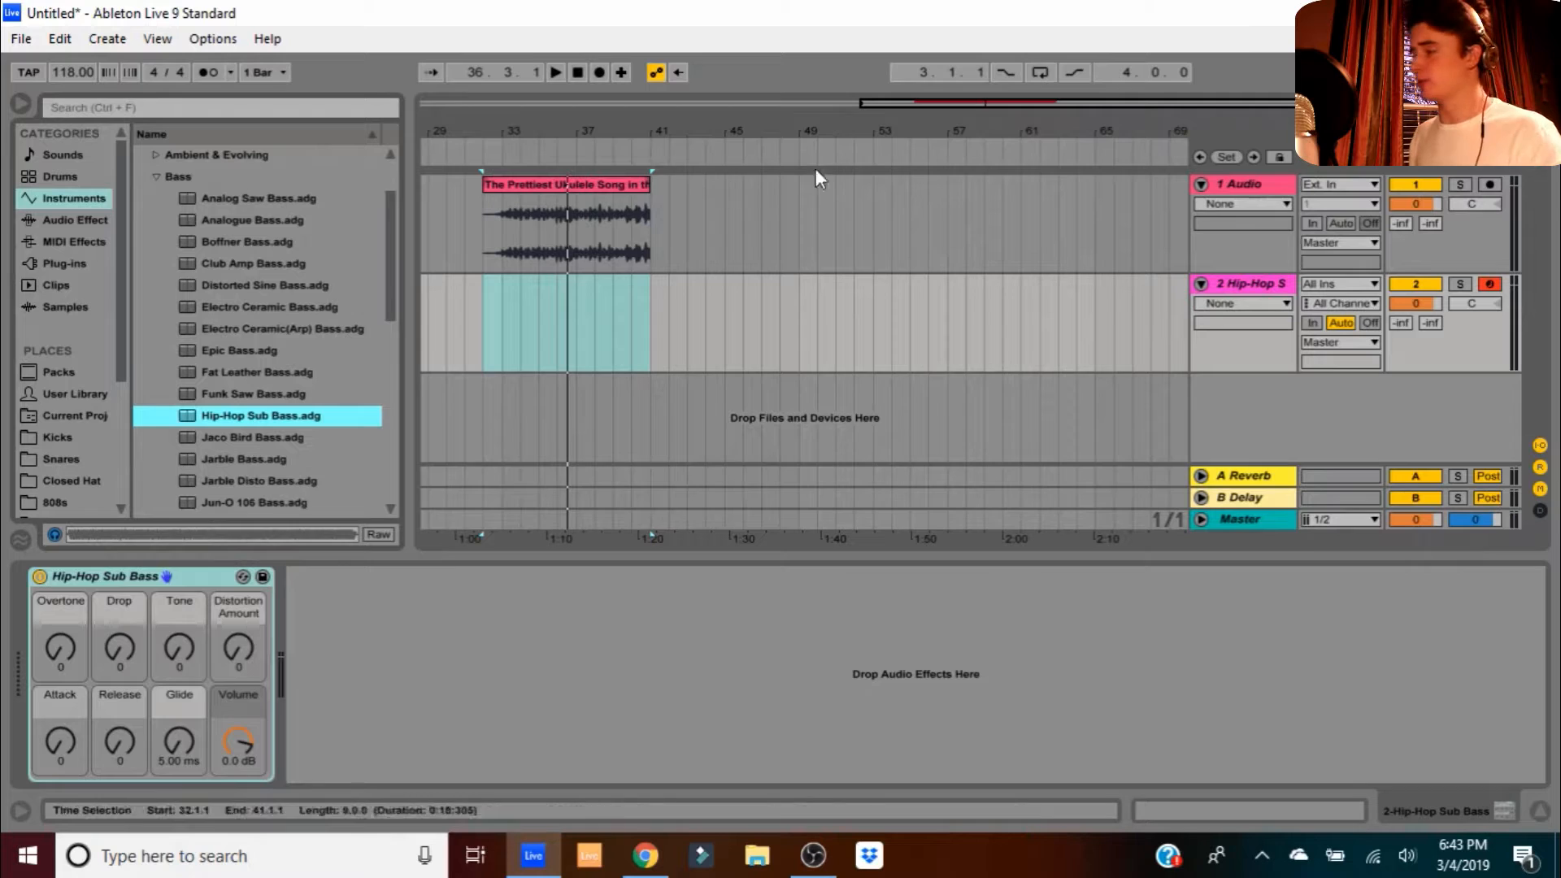
{"action": "left_click", "coordinate": [1240, 290]}
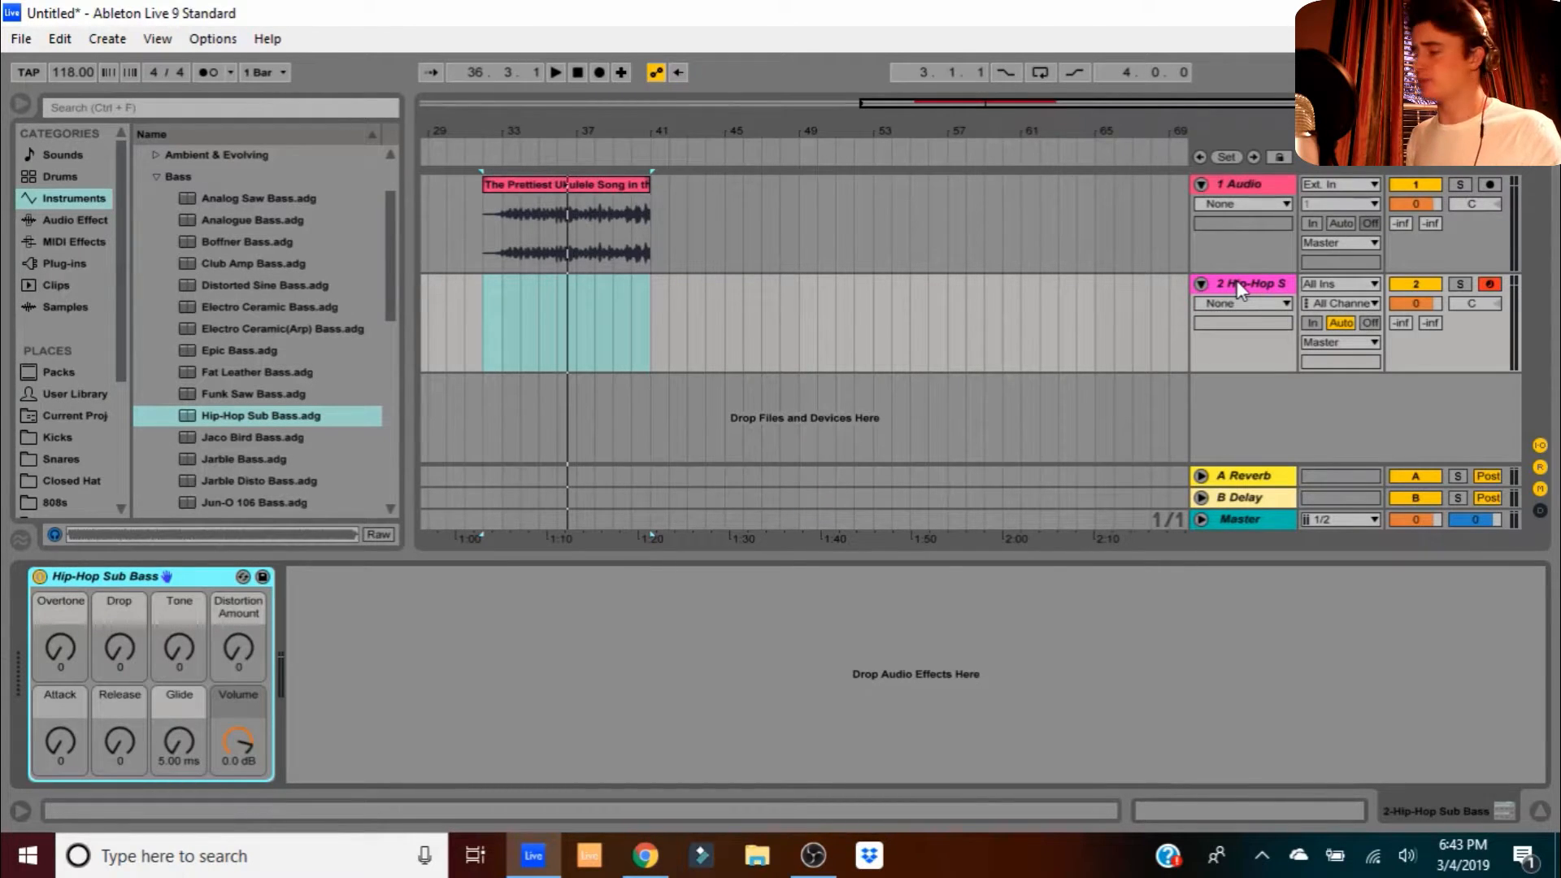
{"action": "left_click", "coordinate": [1253, 183]}
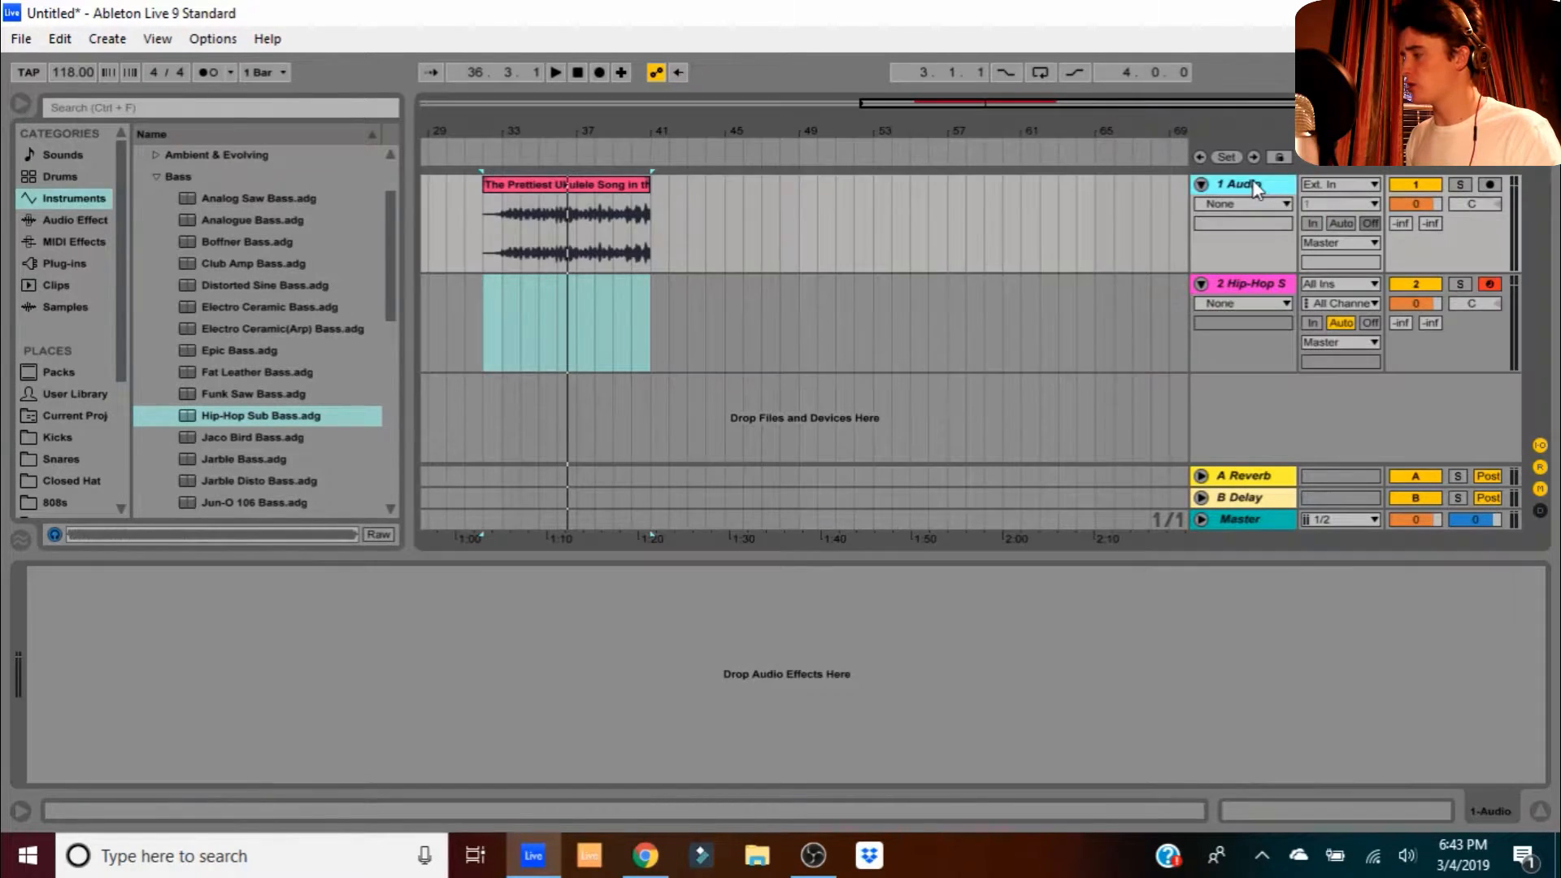
- Add a Tuner from Audio Effects to the ukulele audio track
{"action": "left_click", "coordinate": [94, 222]}
{"action": "scroll", "coordinate": [214, 308], "scroll_direction": "down", "scroll_amount": 5}
{"action": "left_click_drag", "start_coordinate": [188, 443], "coordinate": [391, 667]}
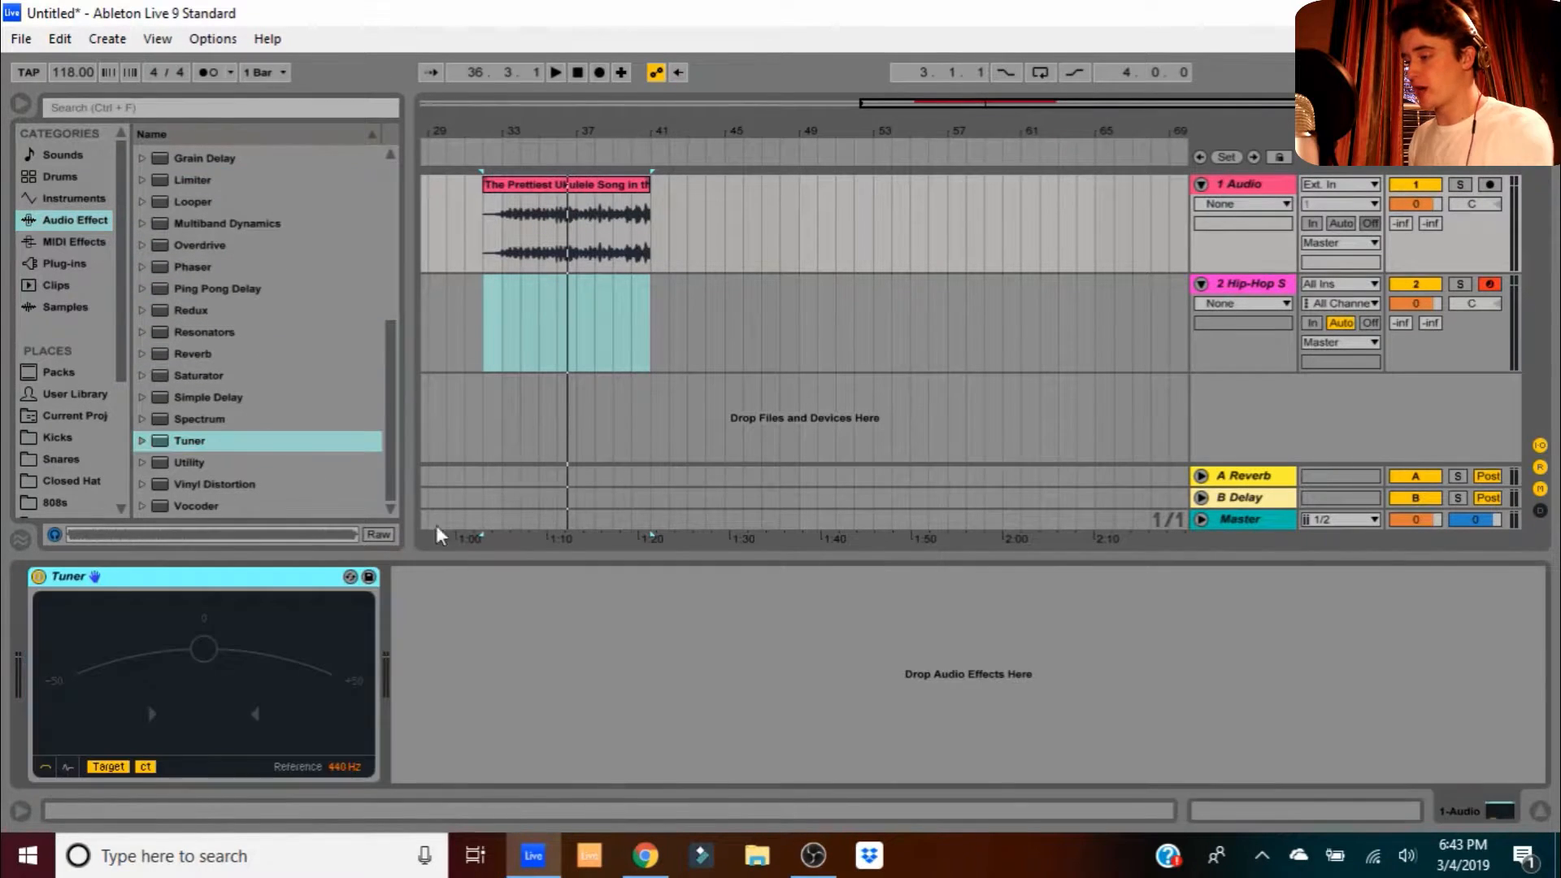
- Play the ukulele clip and place the insert point at bar 33 on the bass track
{"action": "left_click", "coordinate": [540, 188]}
{"action": "key", "text": "space"}
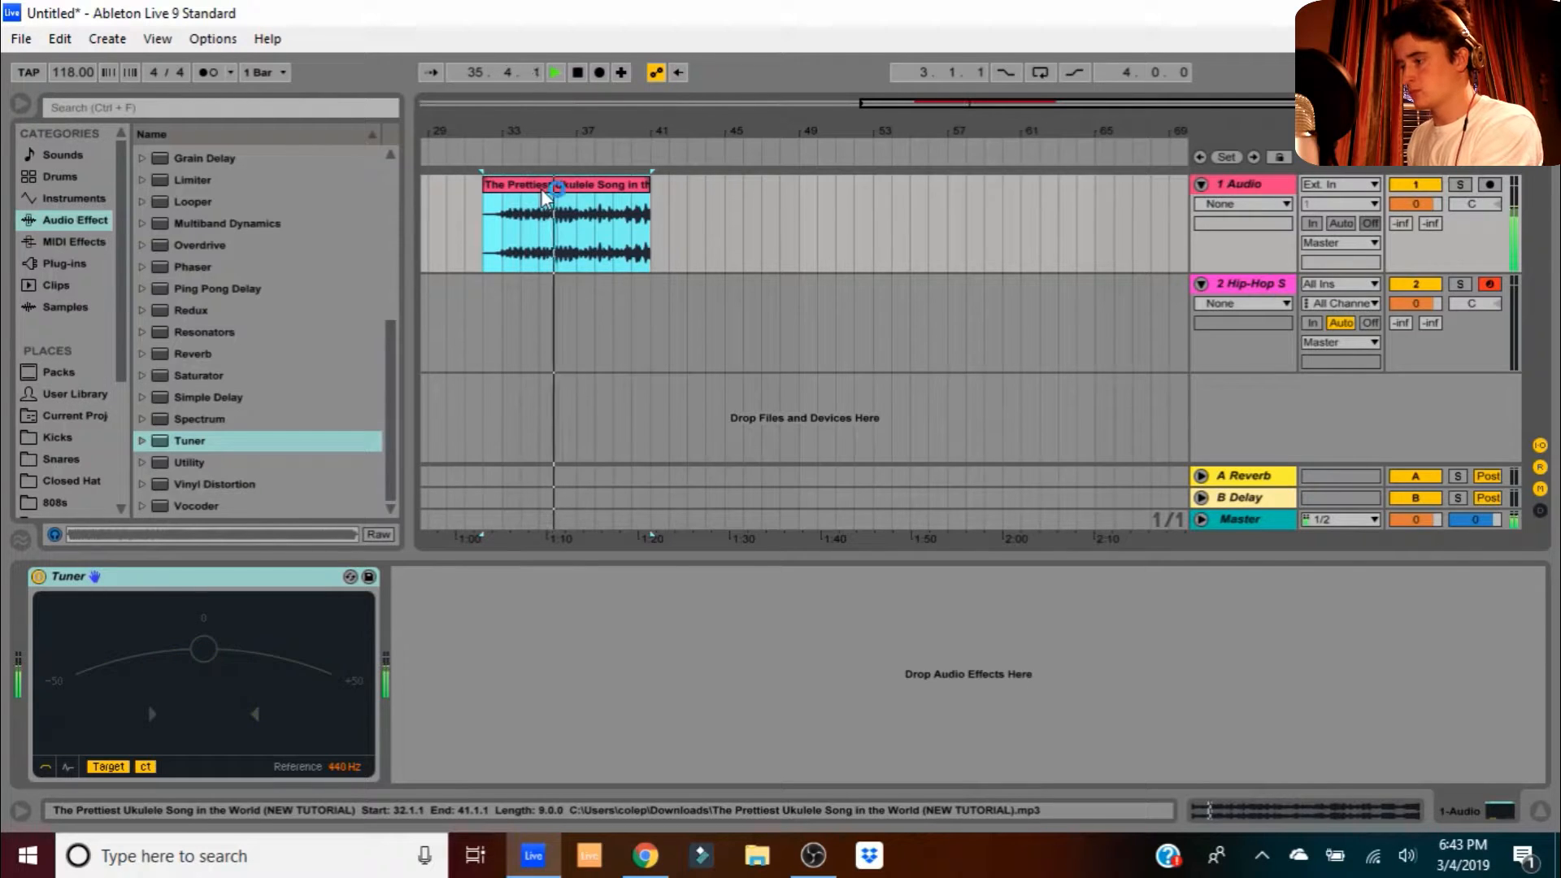
{"action": "left_click", "coordinate": [609, 218]}
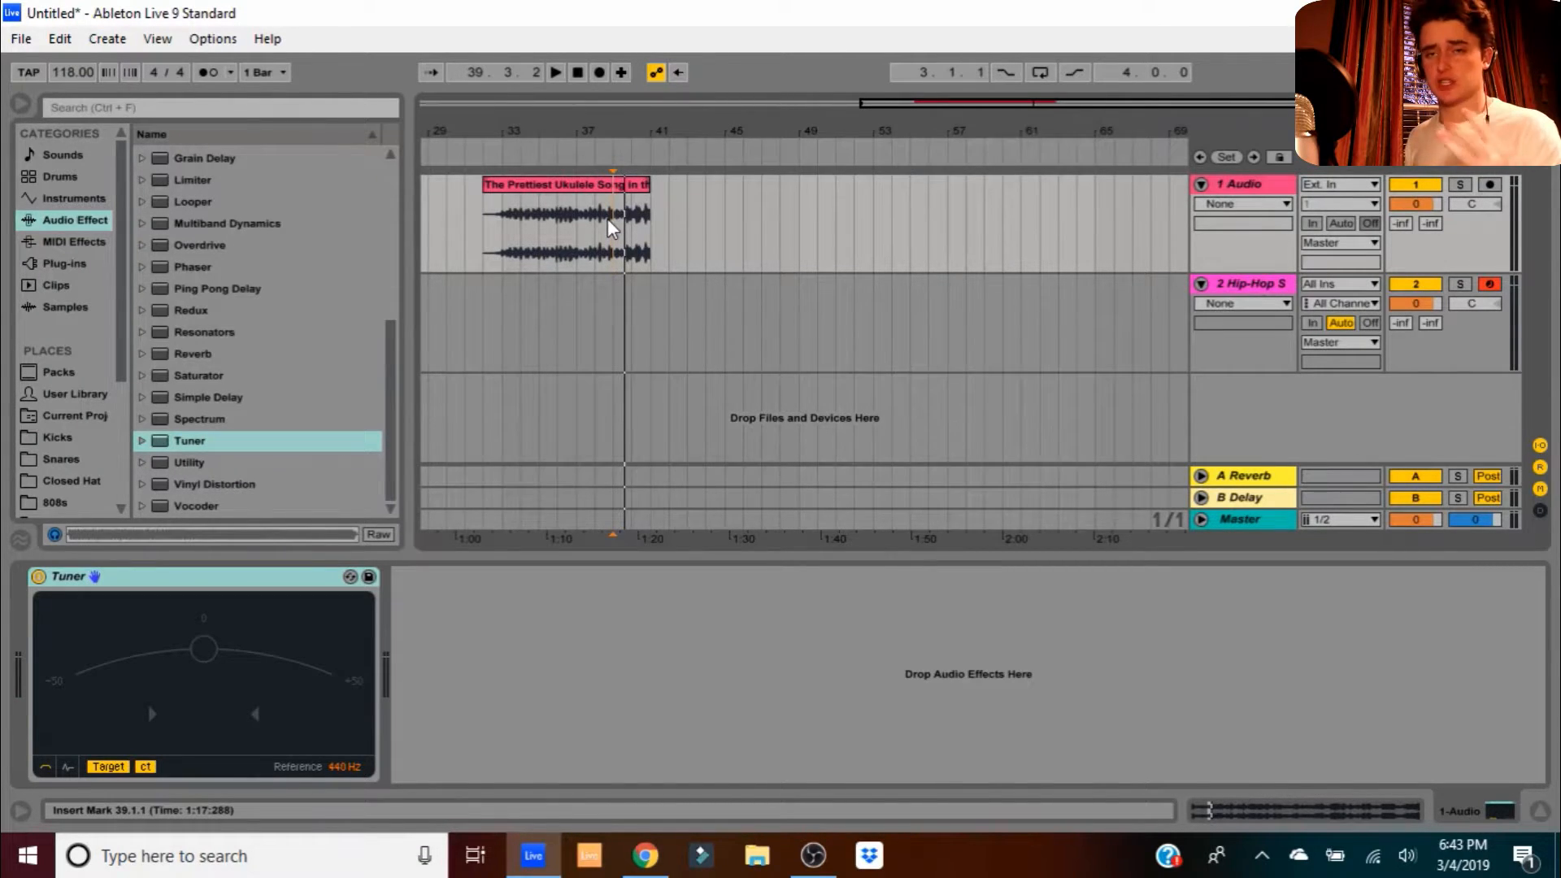
{"action": "left_click", "coordinate": [502, 321]}
- Create an empty MIDI clip spanning bars 33–41 on the bass track
{"action": "left_click_drag", "start_coordinate": [502, 320], "coordinate": [646, 322]}
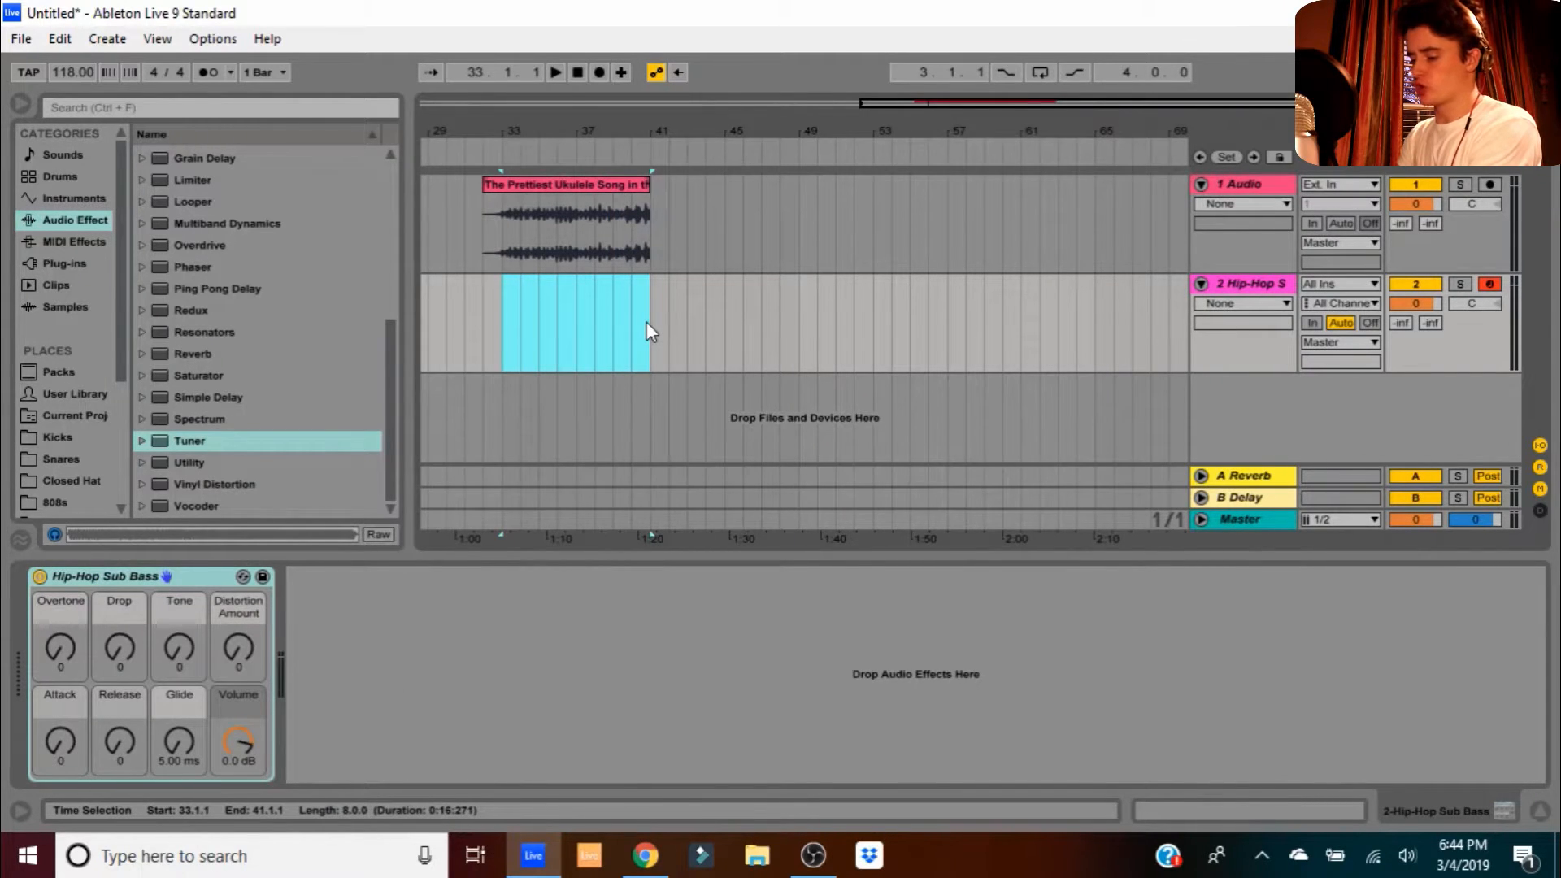
{"action": "key", "text": "ctrl+shift+m"}
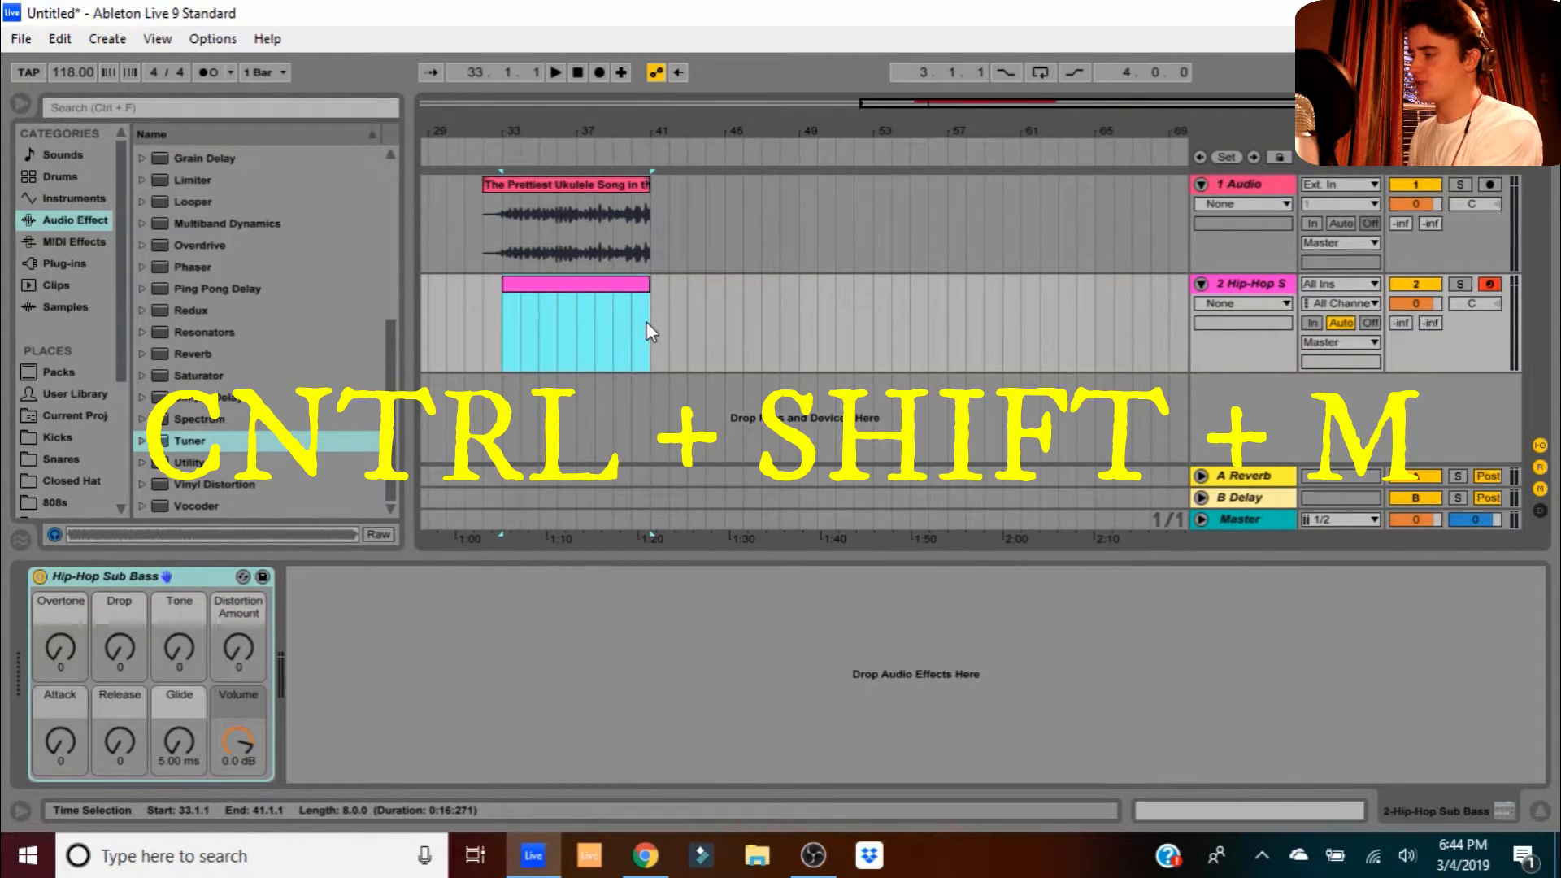
{"action": "double_click", "coordinate": [587, 285]}
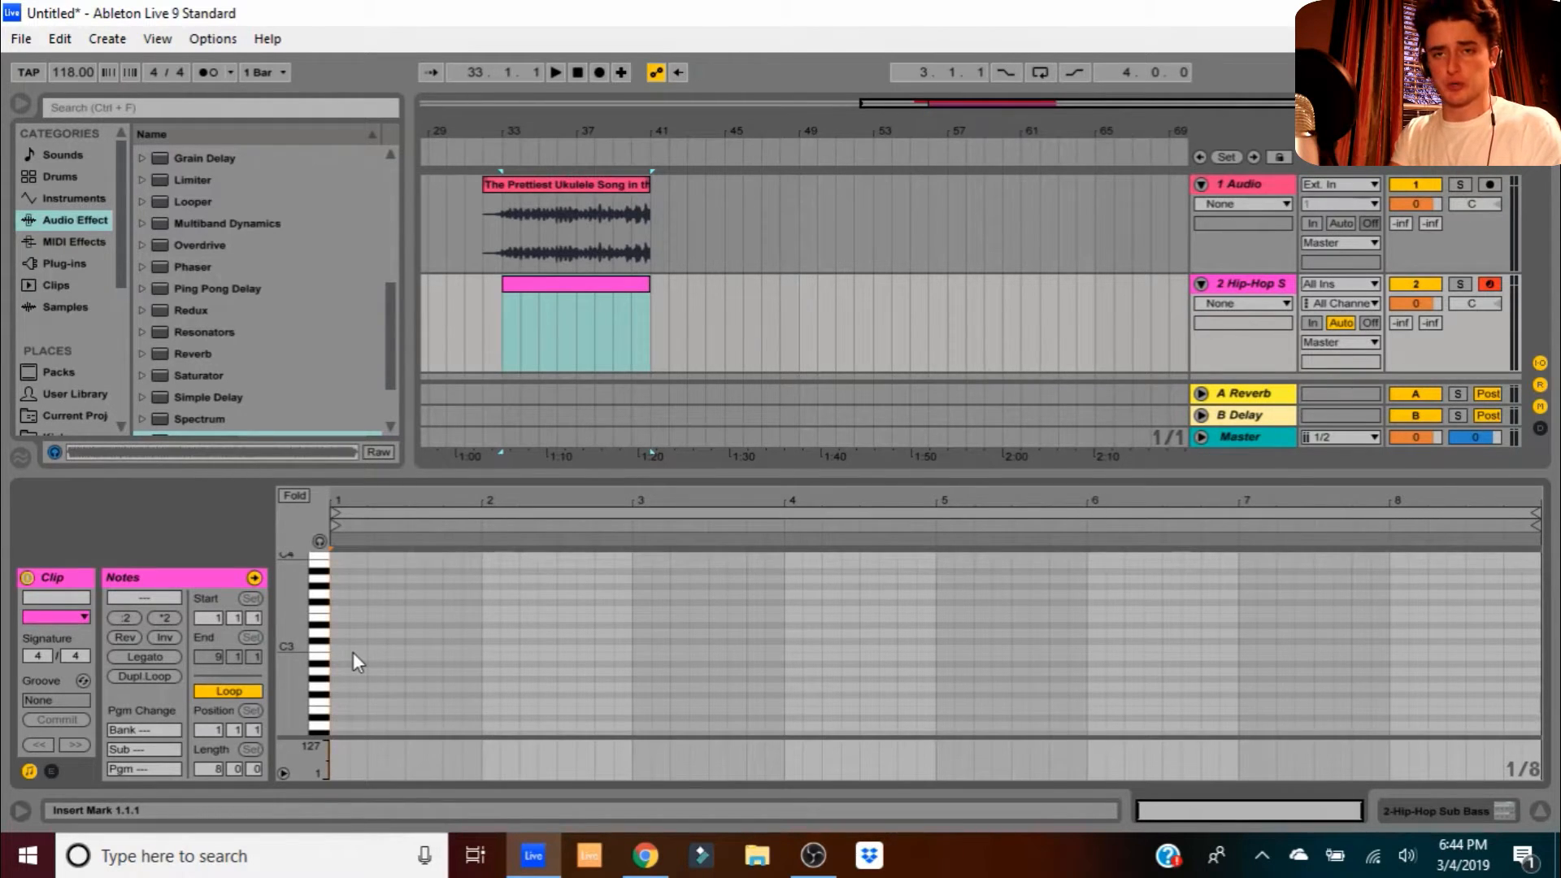
- Draw three bass notes starting at C#2 and duplicate them to bar 3
{"action": "scroll", "coordinate": [353, 652], "scroll_direction": "down", "scroll_amount": 2}
{"action": "double_click", "coordinate": [345, 686]}
{"action": "left_click_drag", "start_coordinate": [347, 686], "coordinate": [497, 686]}
{"action": "left_click_drag", "start_coordinate": [473, 686], "coordinate": [333, 650], "text": "ctrl"}
{"action": "key", "text": "ctrl+d"}
{"action": "key", "text": "space"}
- Transpose all six bass notes down to A0
{"action": "key", "text": "ctrl+a"}
{"action": "key", "text": "shift+Down"}
{"action": "key", "text": "shift+Down"}
{"action": "key", "text": "space"}
{"action": "key", "text": "space"}
{"action": "key", "text": "shift+Up"}
{"action": "key", "text": "space"}
{"action": "key", "text": "space"}
{"action": "key", "text": "space"}
{"action": "key", "text": "Down"}
{"action": "key", "text": "Down"}
{"action": "key", "text": "Down"}
{"action": "key", "text": "Down"}
- Duplicate the notes to bar 5 at C#1 and lower the last three to A0
{"action": "key", "text": "Down"}
{"action": "key", "text": "space"}
{"action": "key", "text": "ctrl+d"}
{"action": "key", "text": "Right"}
{"action": "key", "text": "Right"}
{"action": "key", "text": "Up"}
{"action": "key", "text": "Up"}
{"action": "key", "text": "Up"}
{"action": "key", "text": "Up"}
{"action": "key", "text": "Up"}
{"action": "left_click", "coordinate": [809, 527]}
{"action": "left_click_drag", "start_coordinate": [1249, 667], "coordinate": [1551, 564]}
{"action": "key", "text": "Down"}
{"action": "key", "text": "Down"}
{"action": "key", "text": "Down"}
{"action": "key", "text": "Down"}
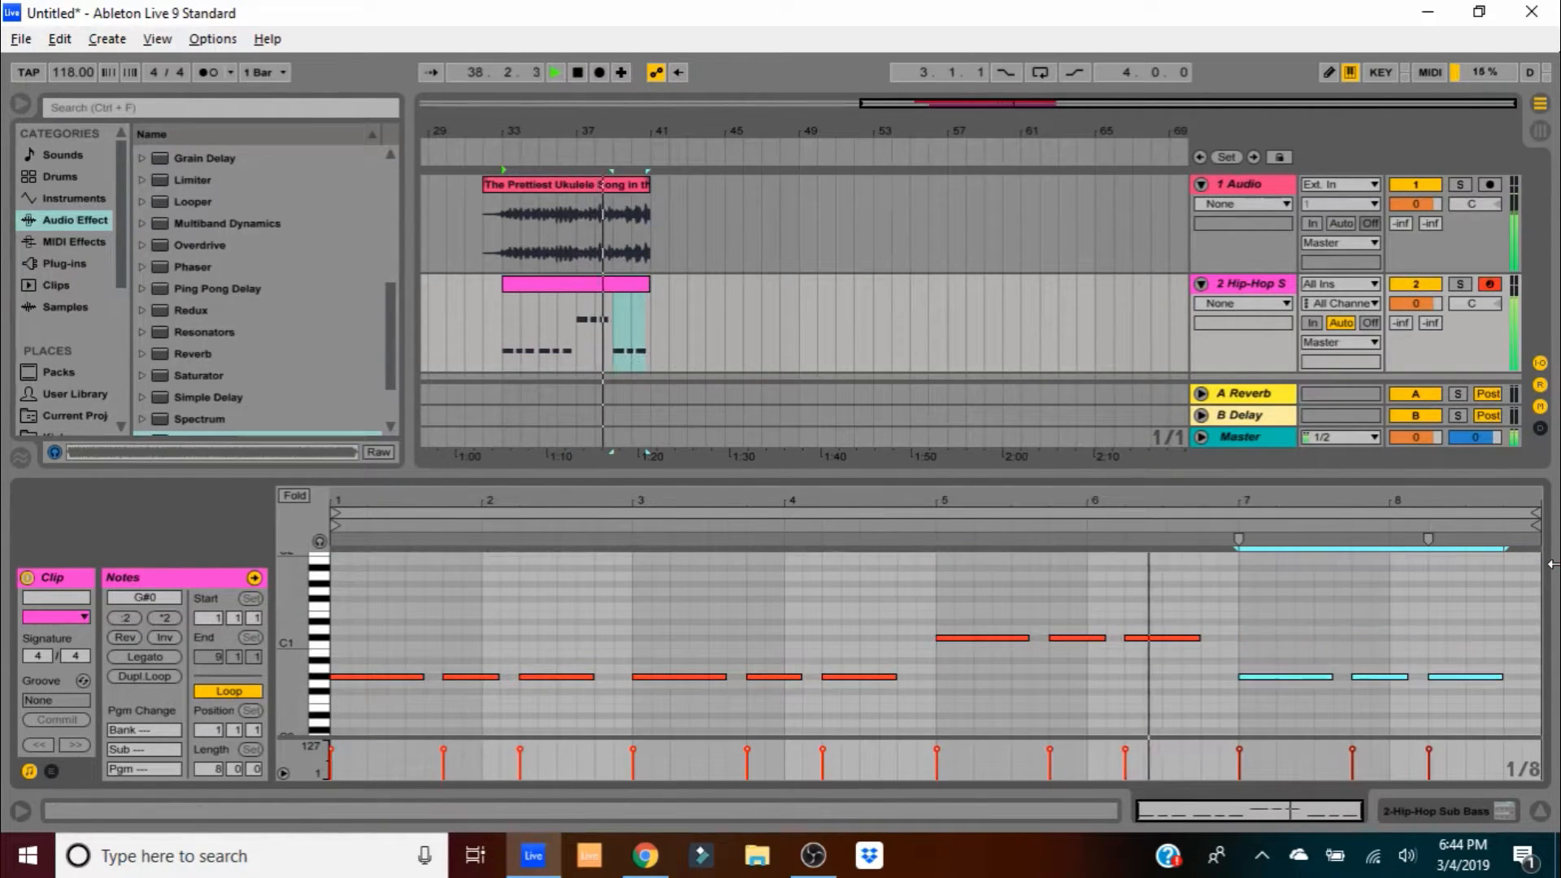
{"action": "key", "text": "Down"}
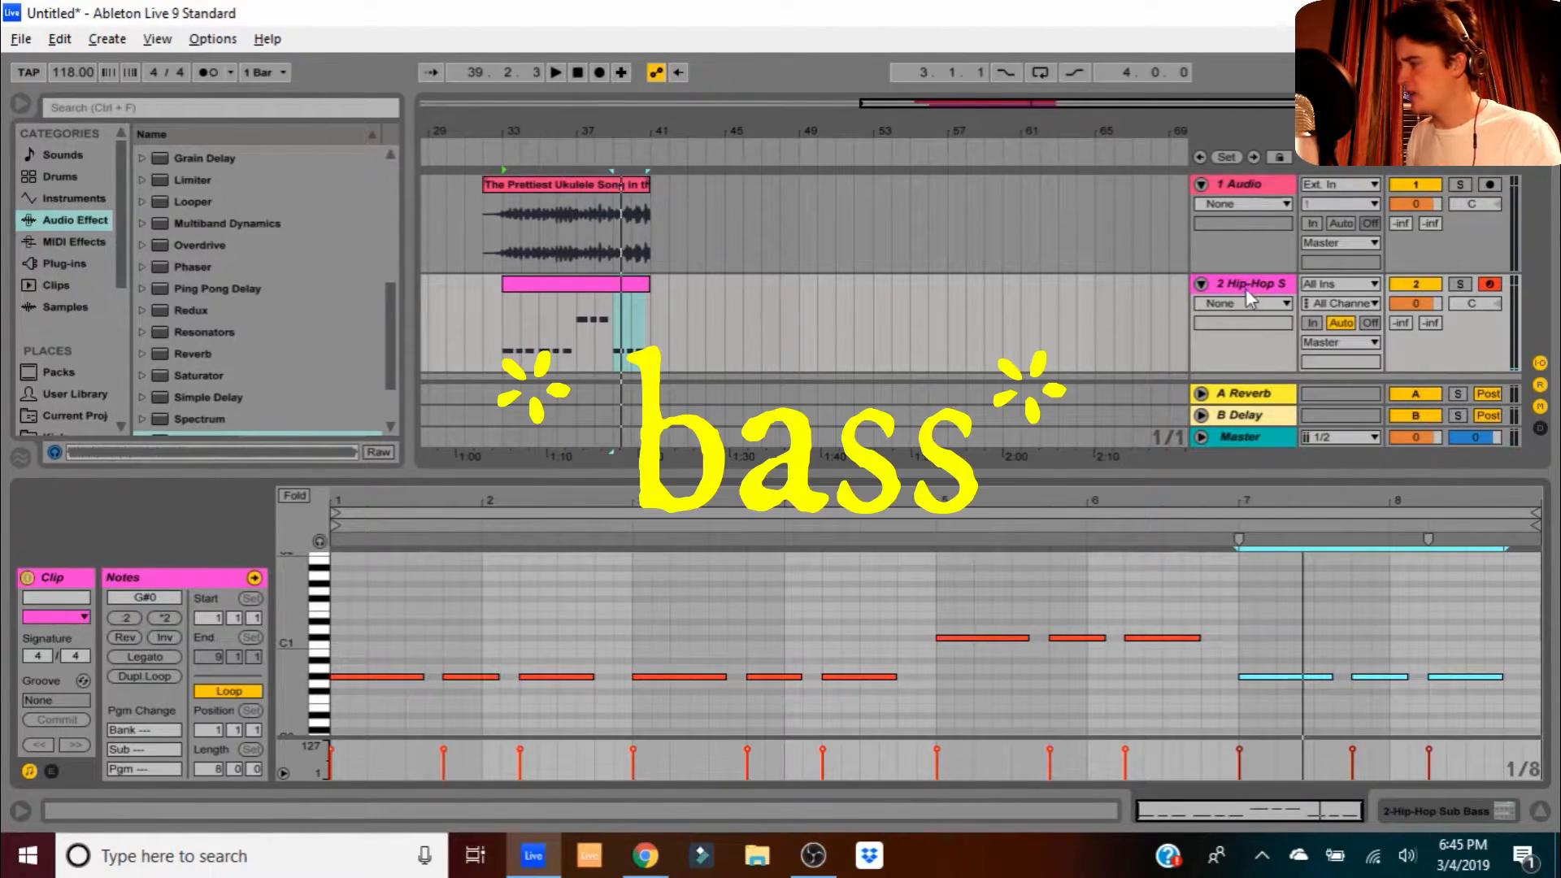
{"action": "left_click", "coordinate": [550, 187]}
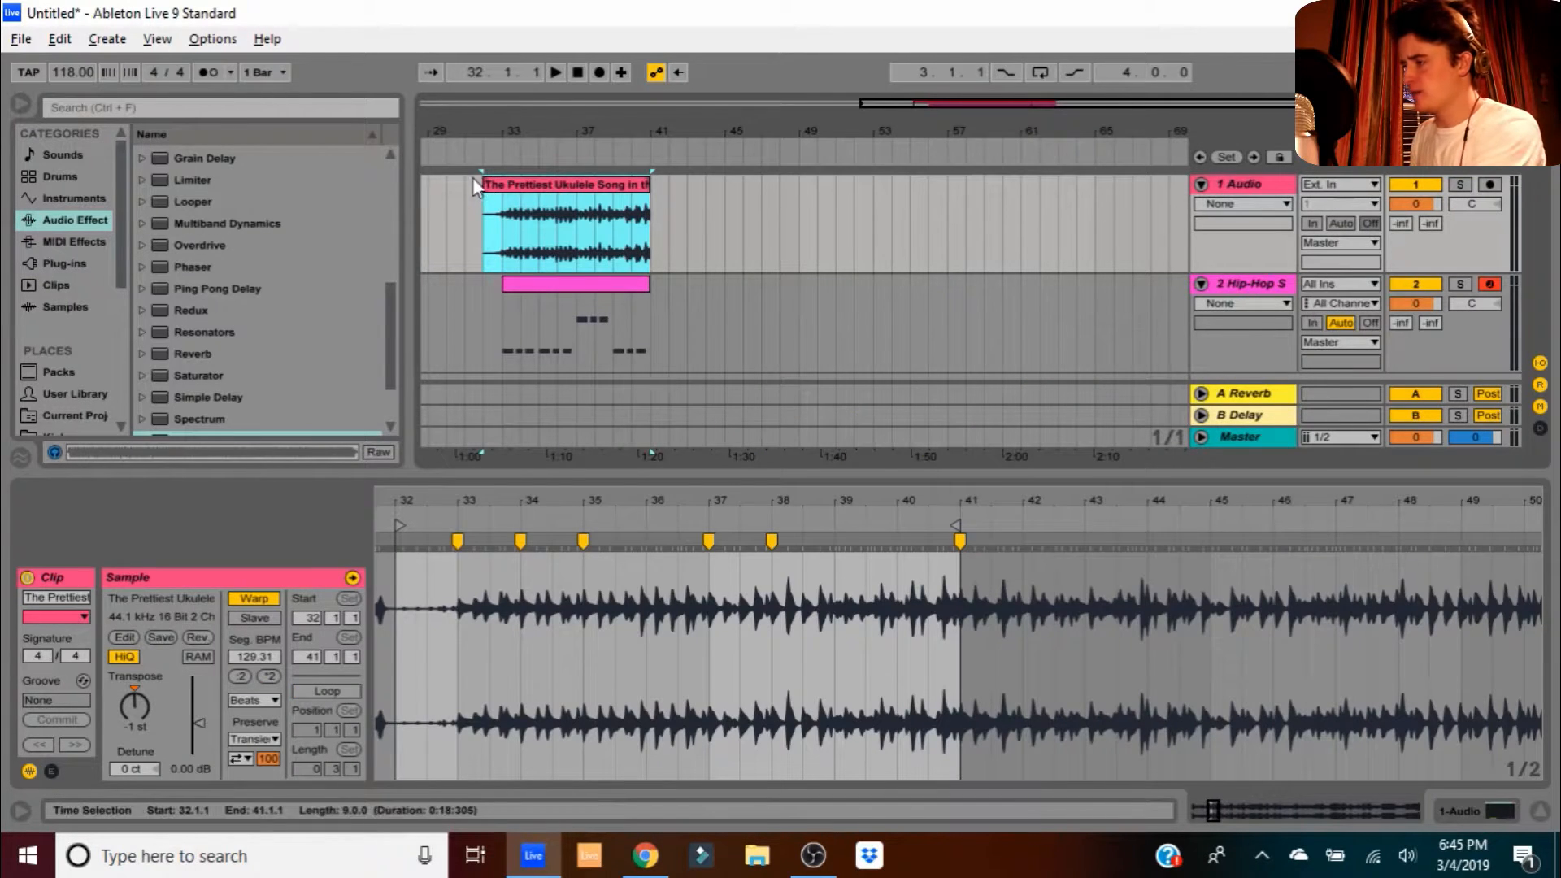
- Hide the clip editor and duplicate the bars 33–41 ukulele clip twice through bar 57
{"action": "left_click", "coordinate": [636, 283]}
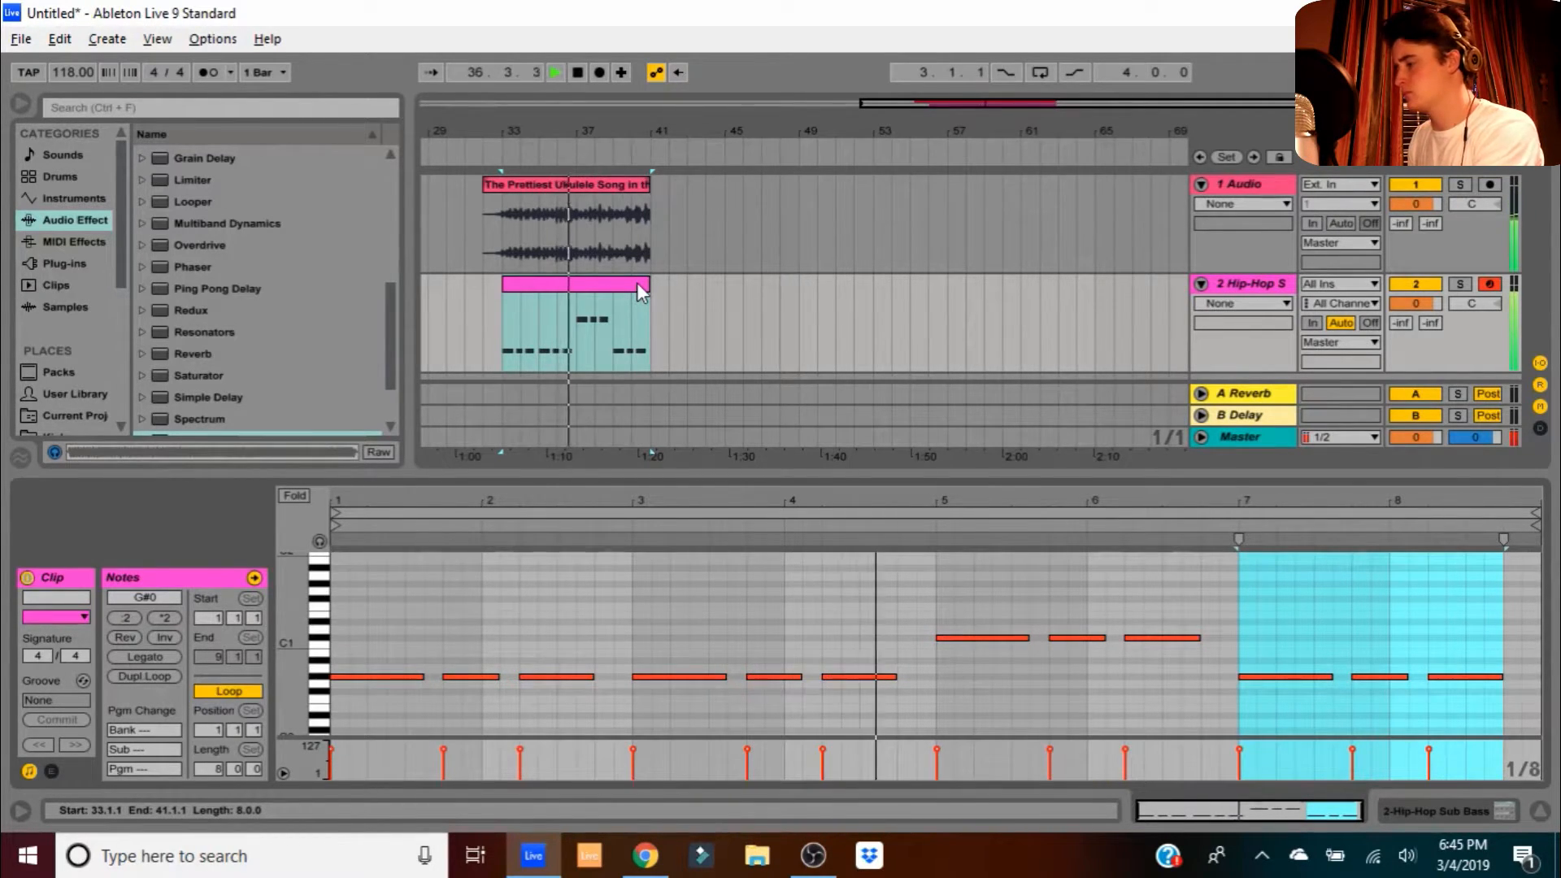
{"action": "key", "text": "space"}
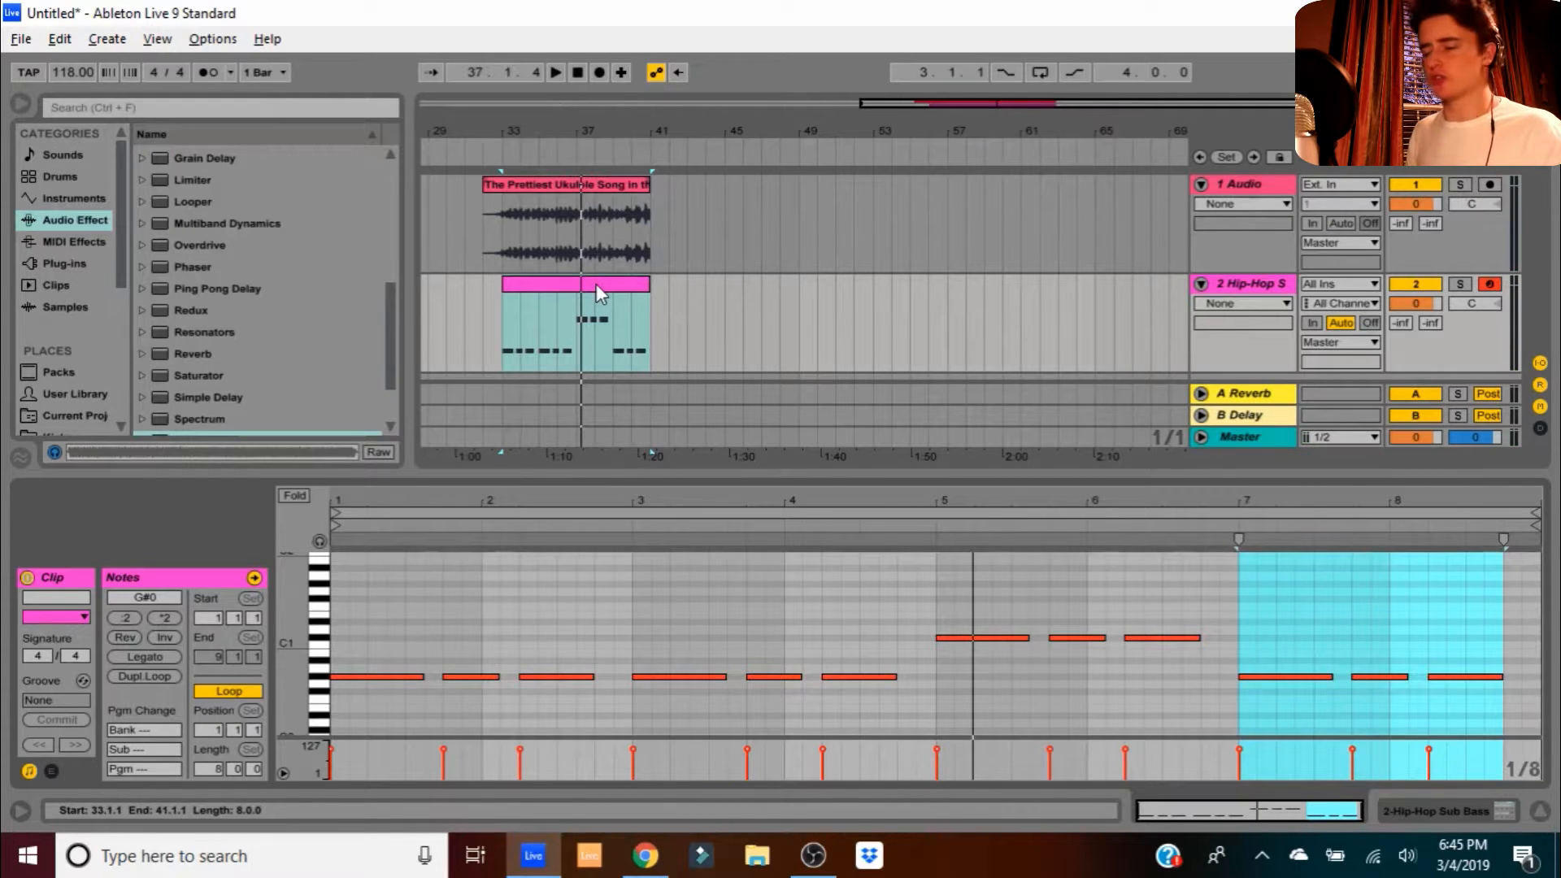
{"action": "left_click", "coordinate": [1539, 811]}
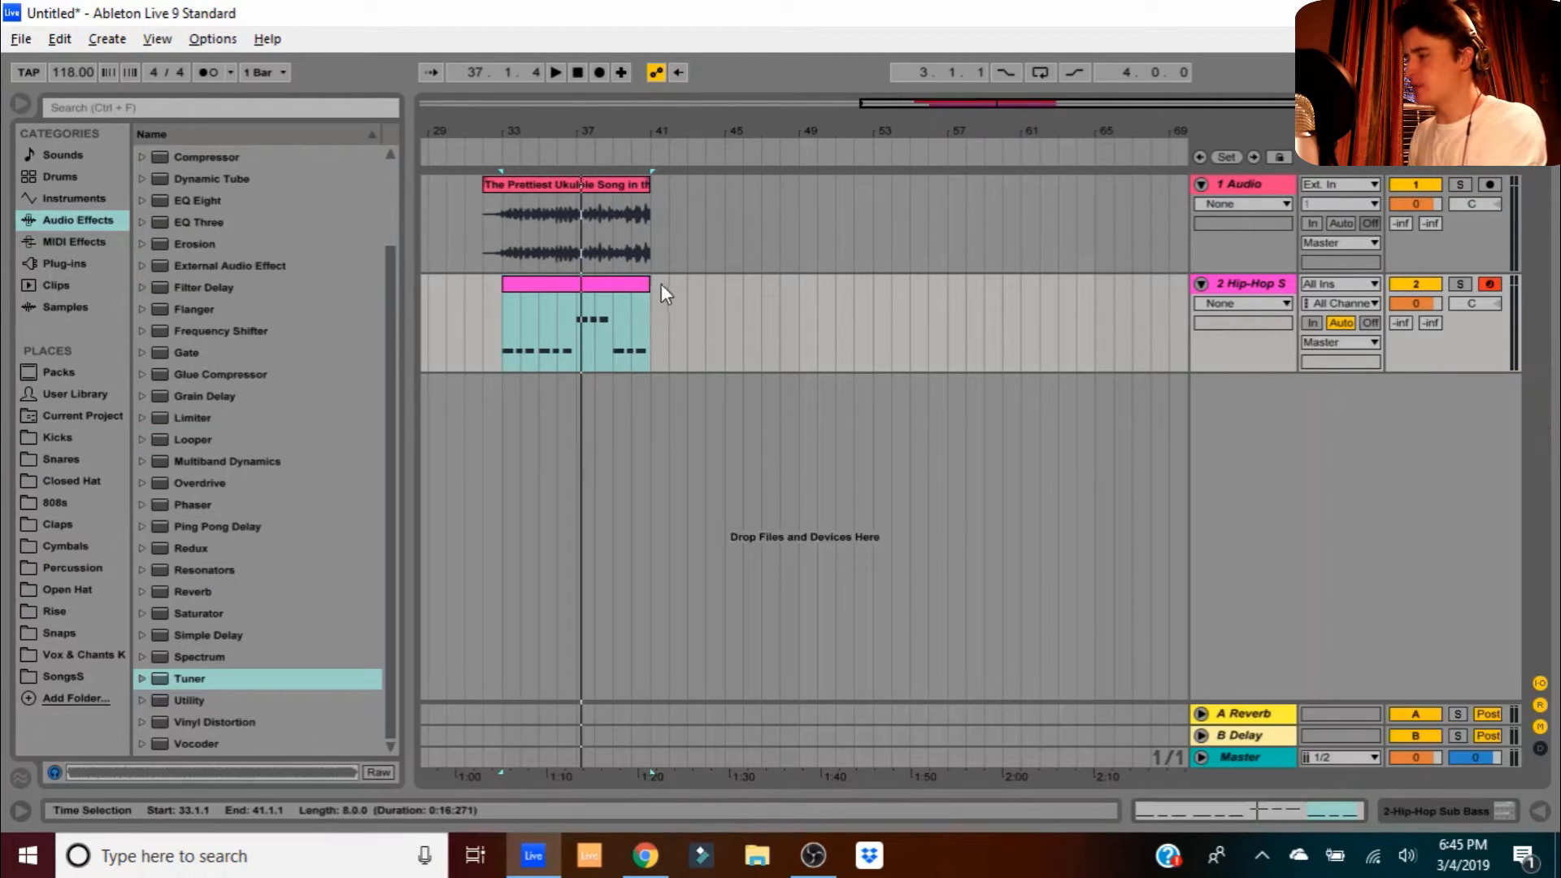
{"action": "left_click_drag", "start_coordinate": [656, 234], "coordinate": [510, 227]}
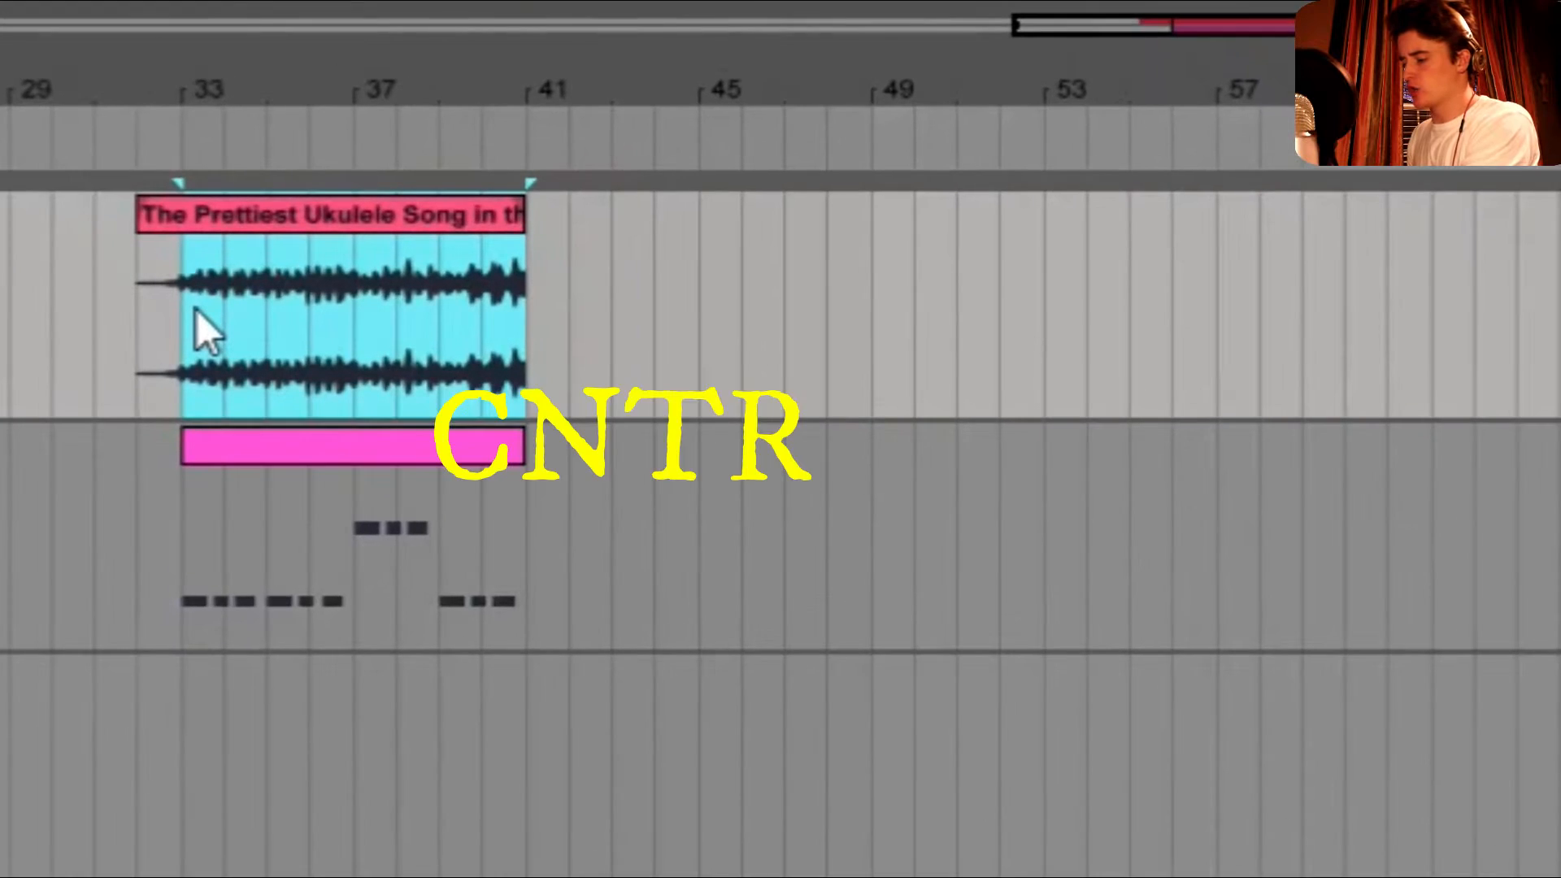
{"action": "key", "text": "ctrl+d"}
{"action": "key", "text": "ctrl+d"}
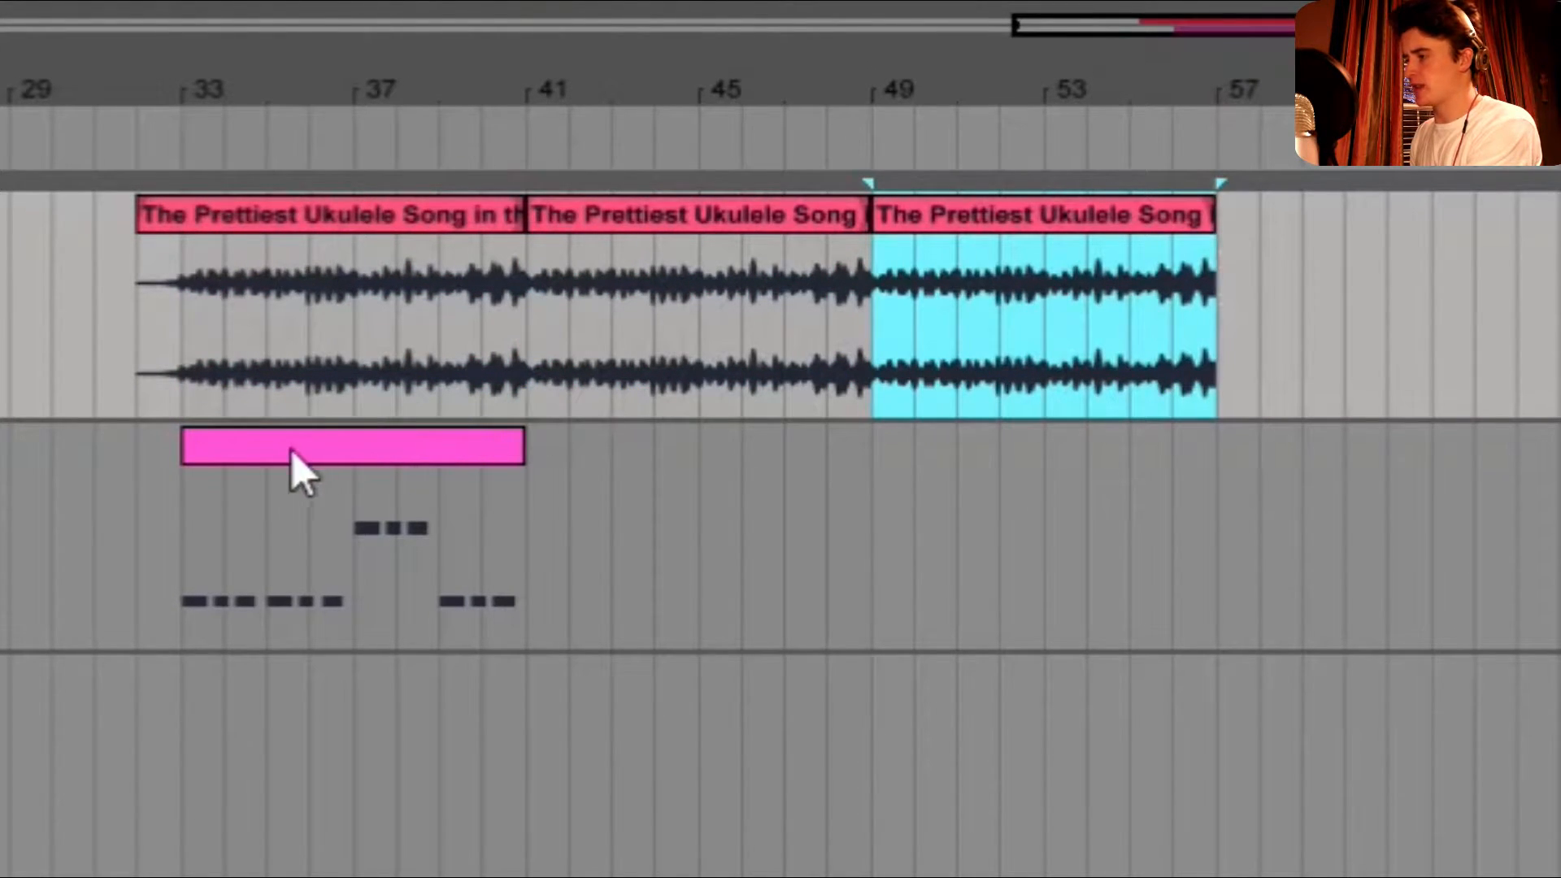
- Move the bass MIDI clip to start at bar 49
{"action": "left_click", "coordinate": [264, 457]}
{"action": "left_click_drag", "start_coordinate": [263, 457], "coordinate": [963, 445]}
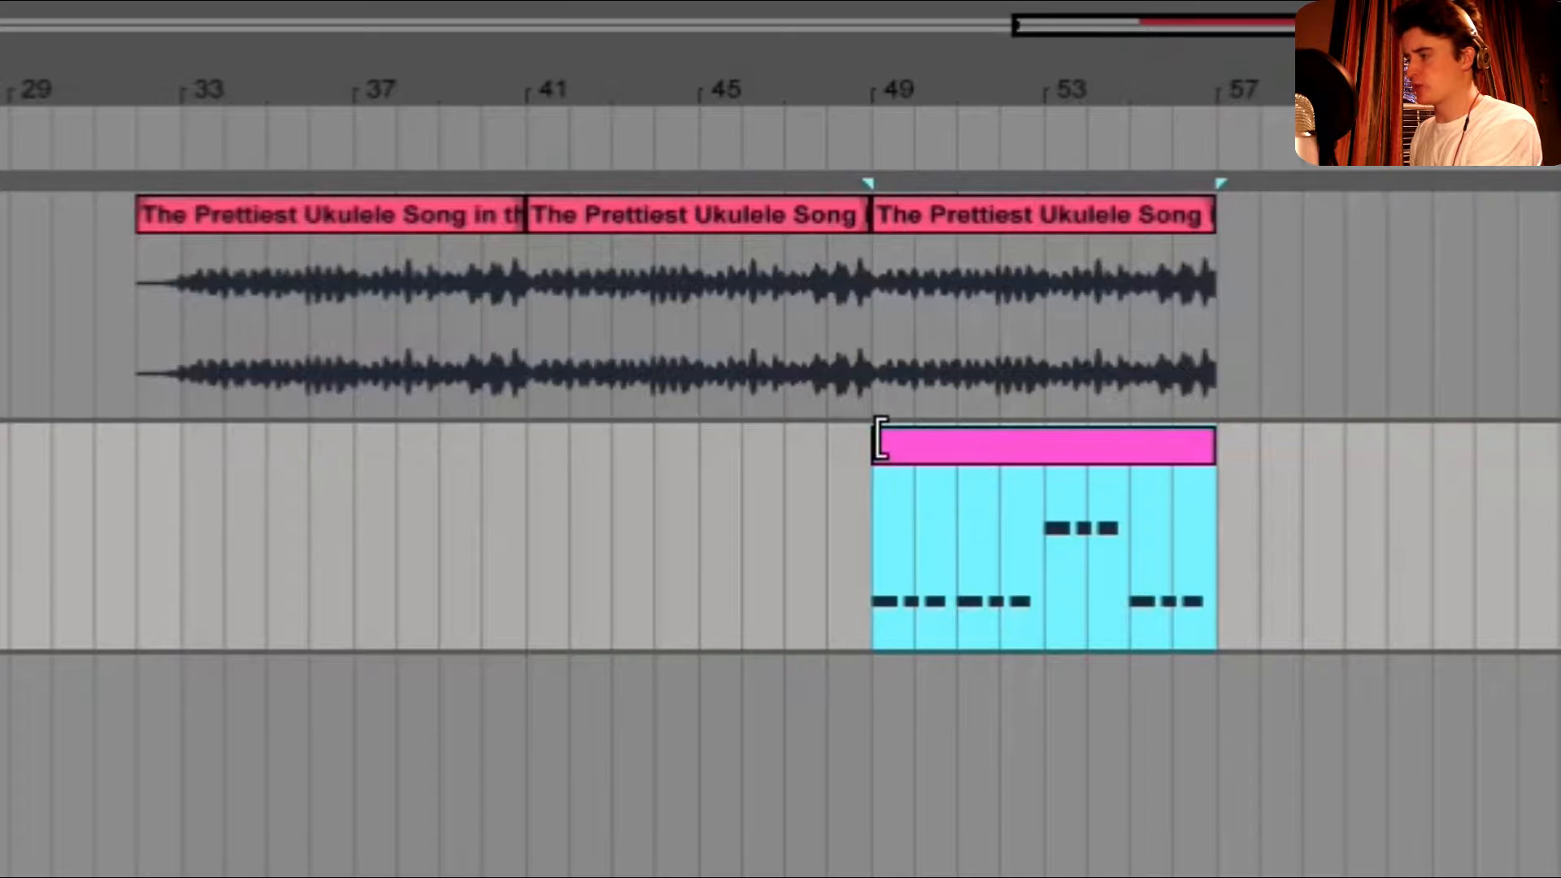
{"action": "left_click", "coordinate": [888, 587]}
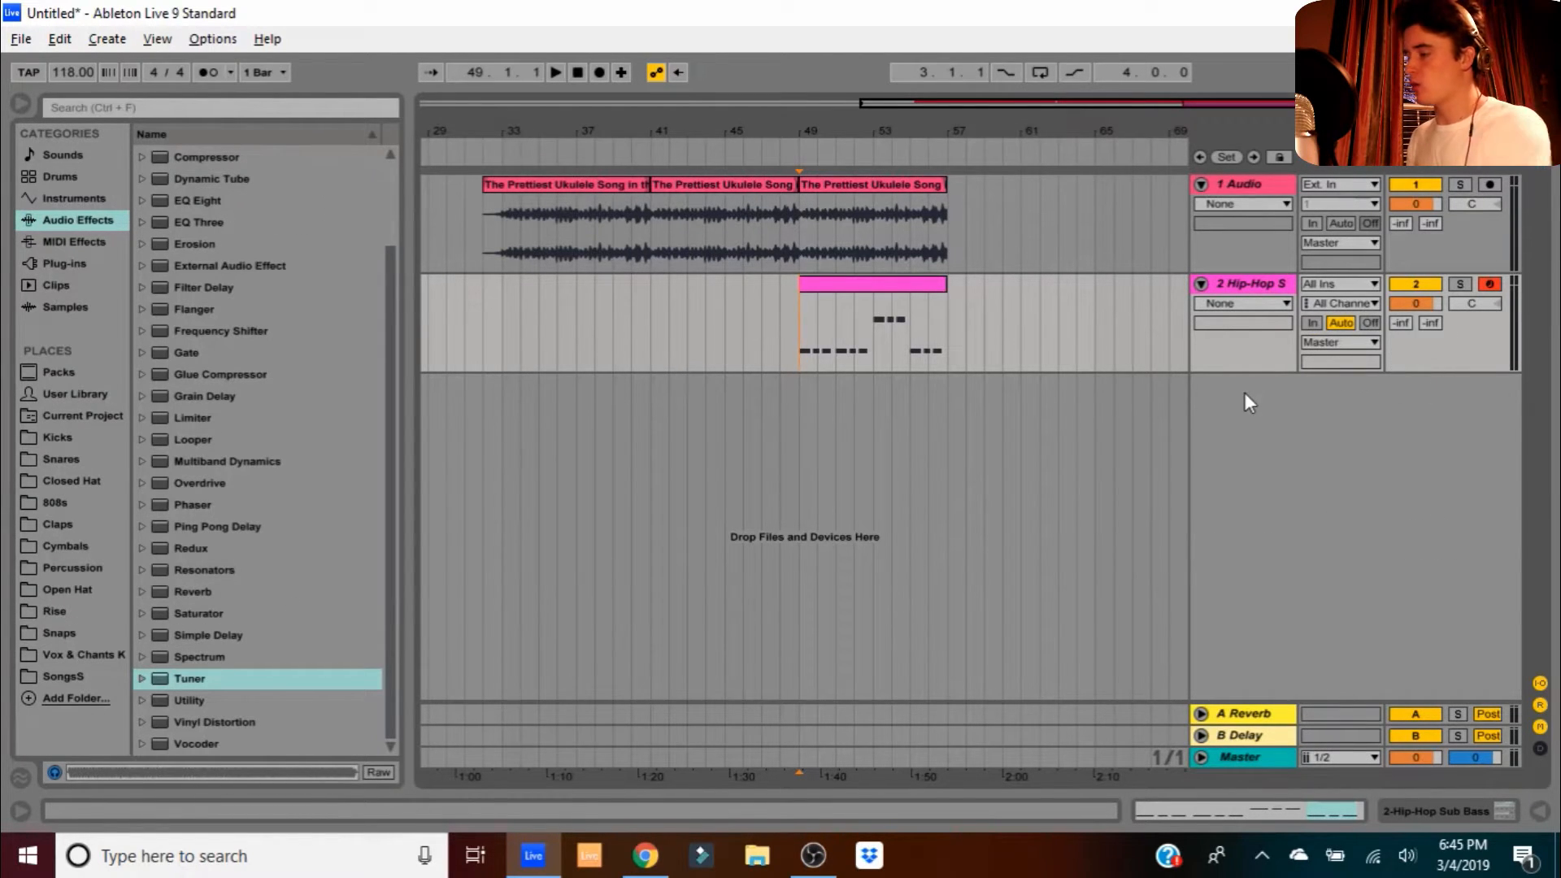
- Insert a third audio track and preview the Small Chain sample in the Percussion folder
{"action": "right_click", "coordinate": [1244, 392]}
{"action": "left_click", "coordinate": [1272, 400]}
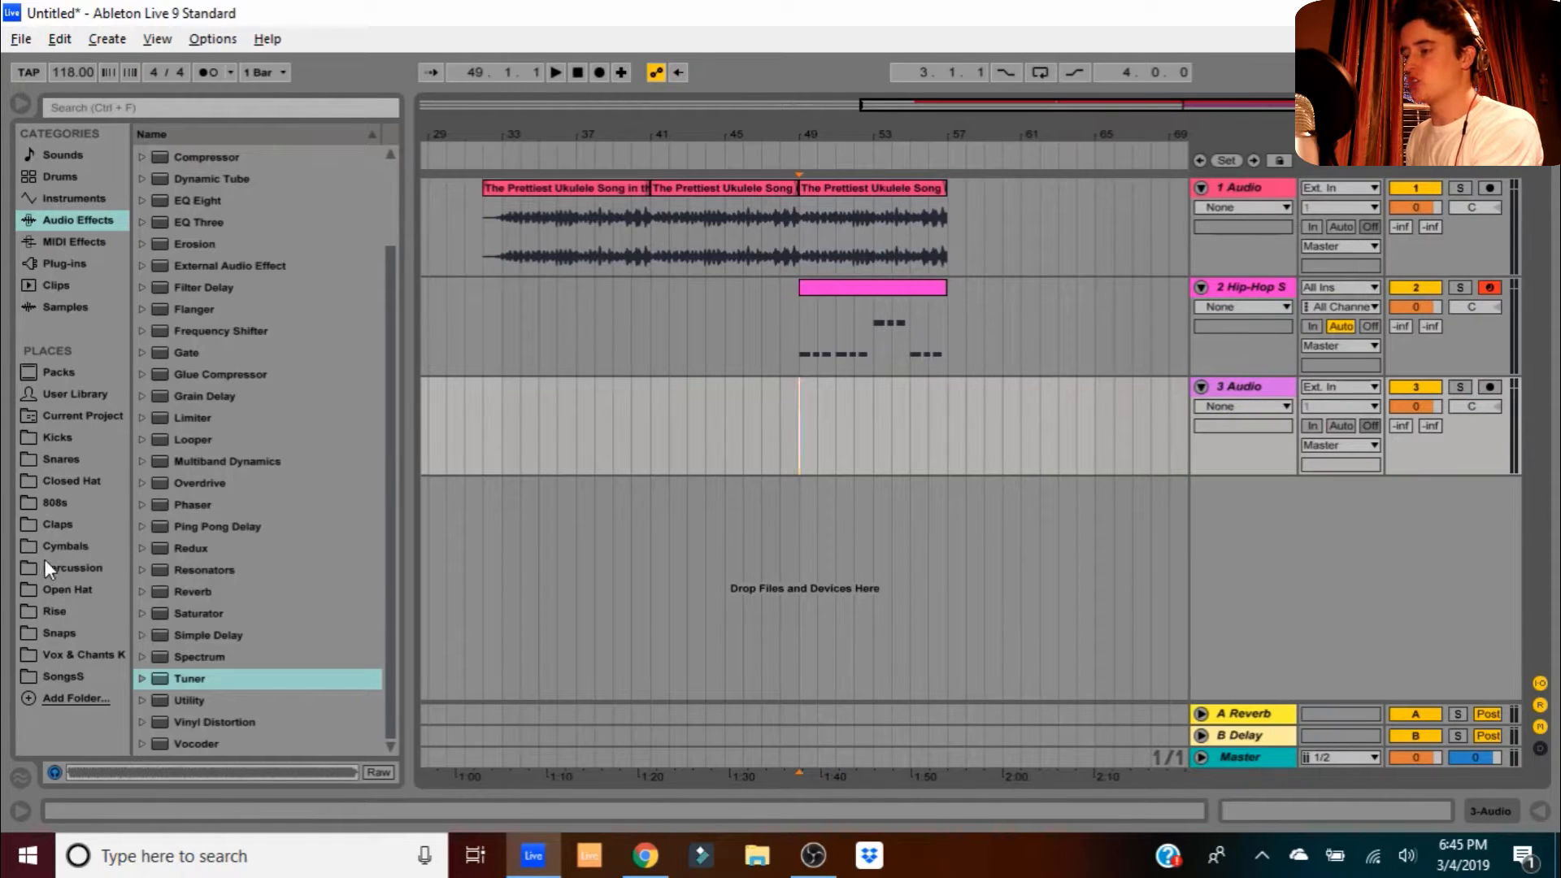
{"action": "left_click", "coordinate": [62, 569]}
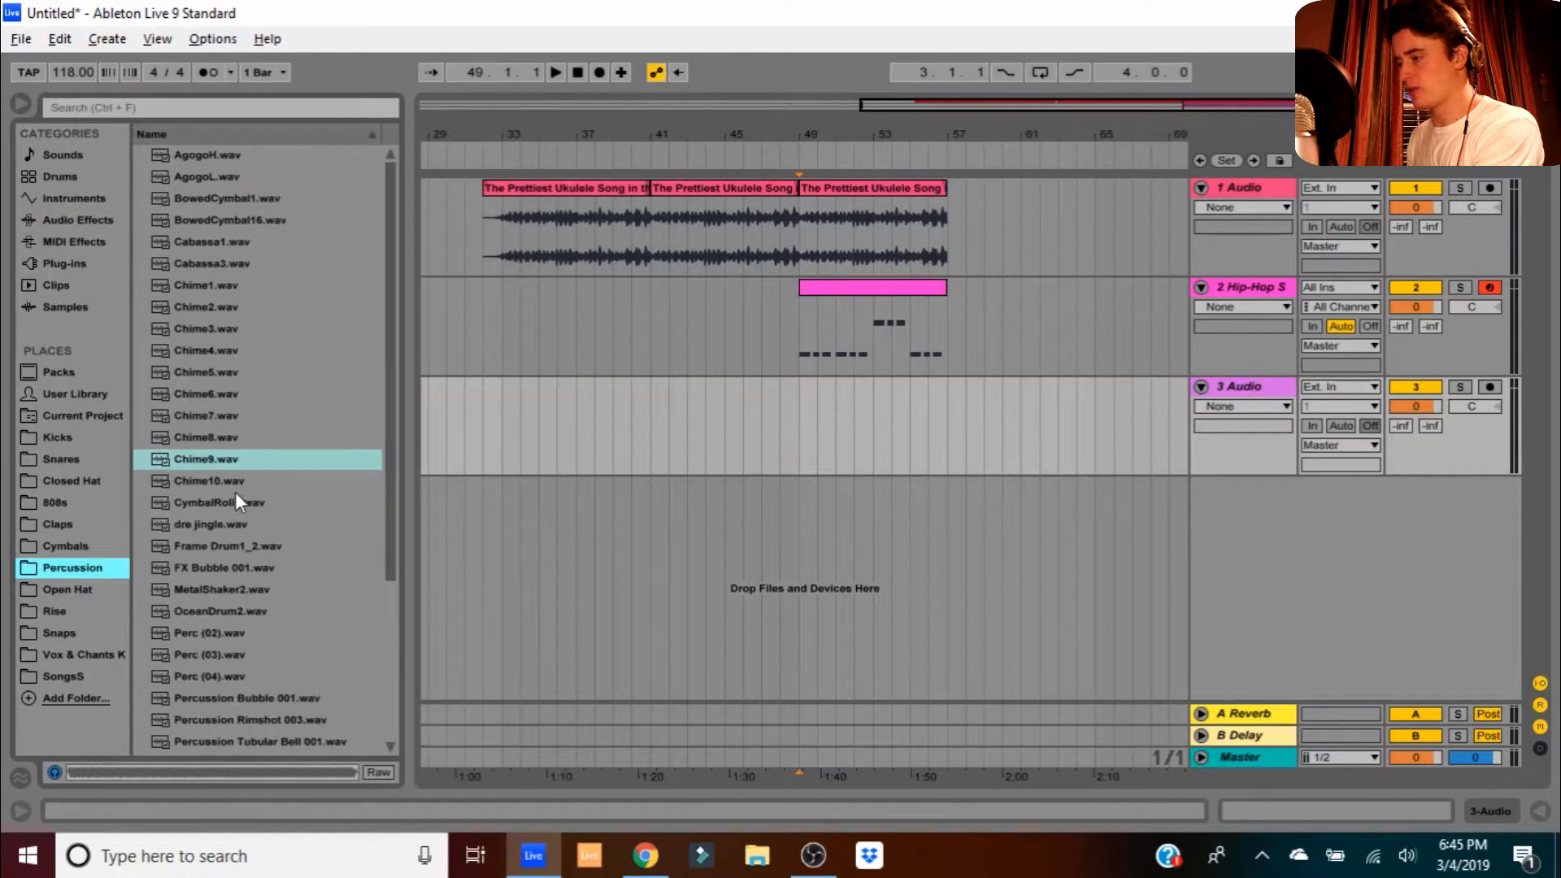
{"action": "scroll", "coordinate": [235, 490], "scroll_direction": "down", "scroll_amount": 4}
{"action": "left_click", "coordinate": [261, 658]}
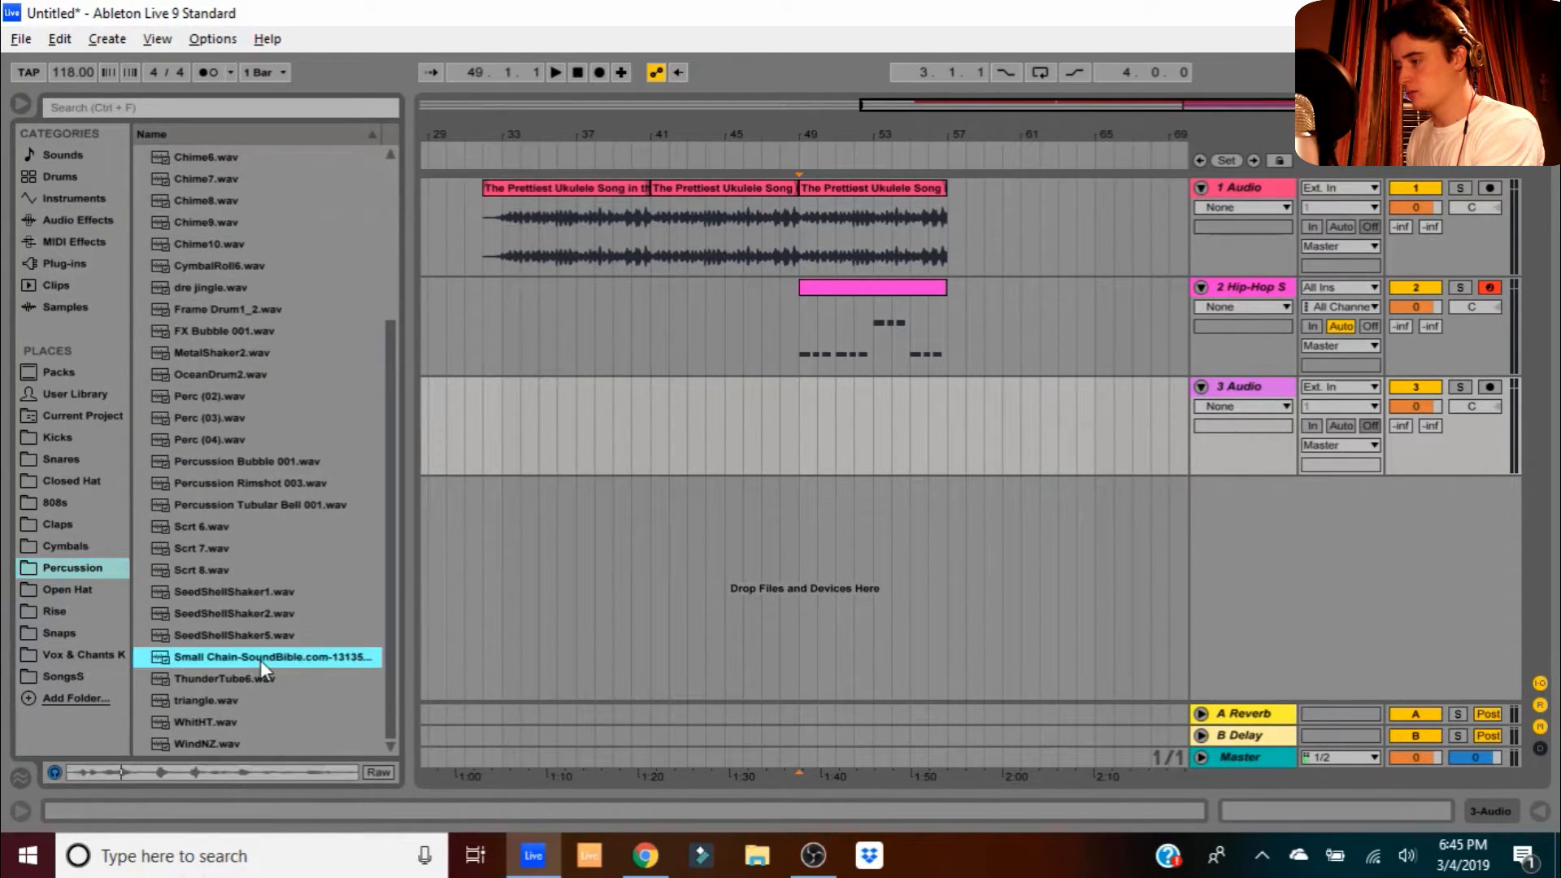
- Place the Small Chain clip at bar 41 on track 3, audition it, and open it for editing
{"action": "left_click_drag", "start_coordinate": [226, 656], "coordinate": [655, 437]}
{"action": "left_click_drag", "start_coordinate": [657, 134], "coordinate": [658, 276]}
{"action": "key", "text": "space"}
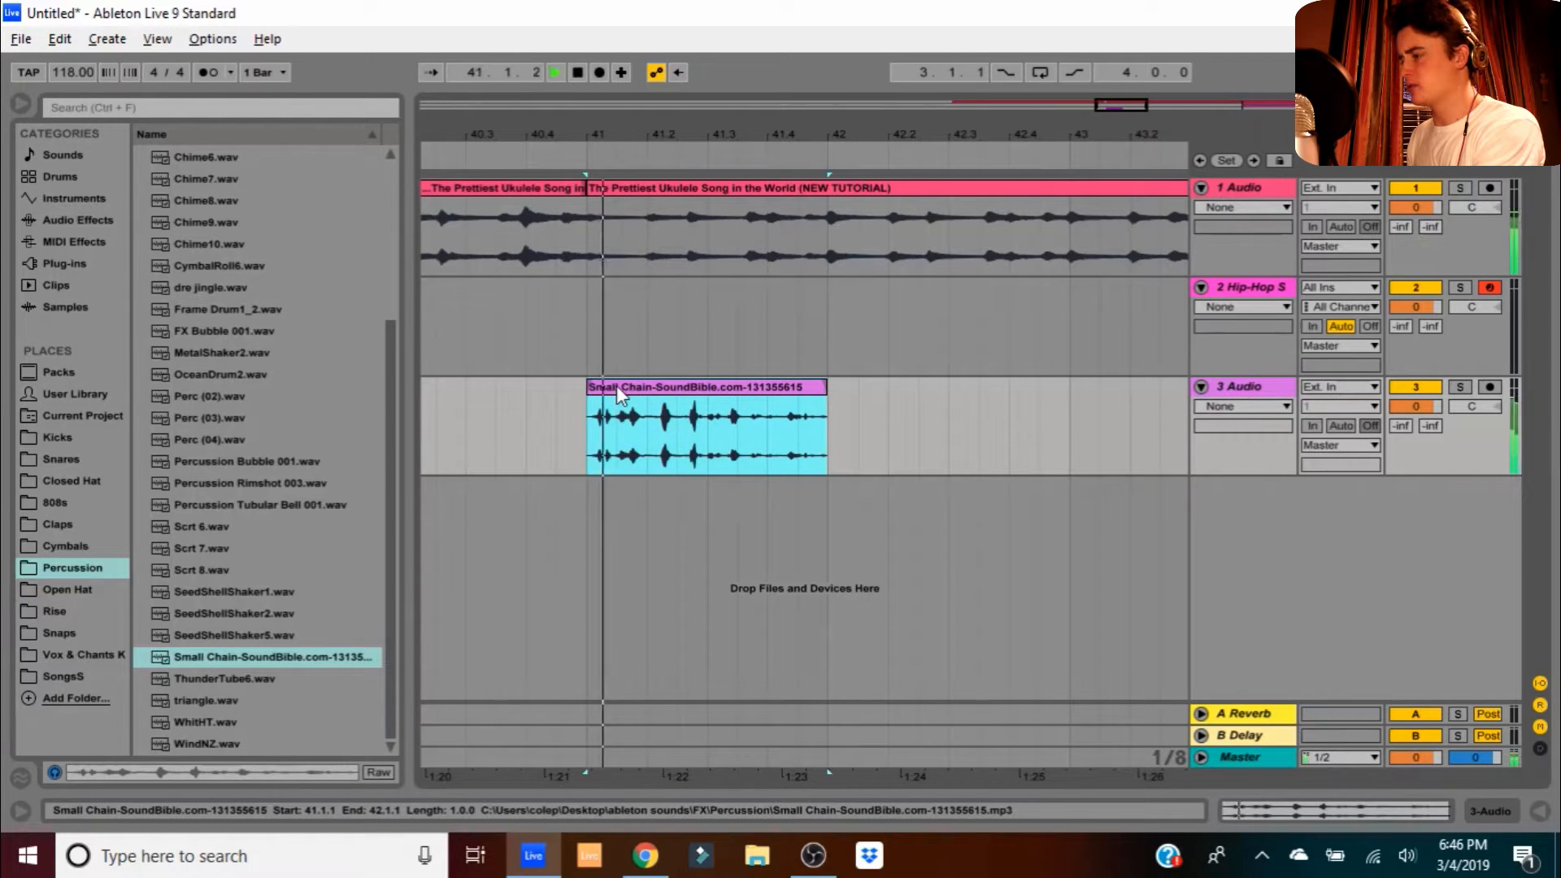
{"action": "key", "text": "space"}
{"action": "double_click", "coordinate": [616, 385]}
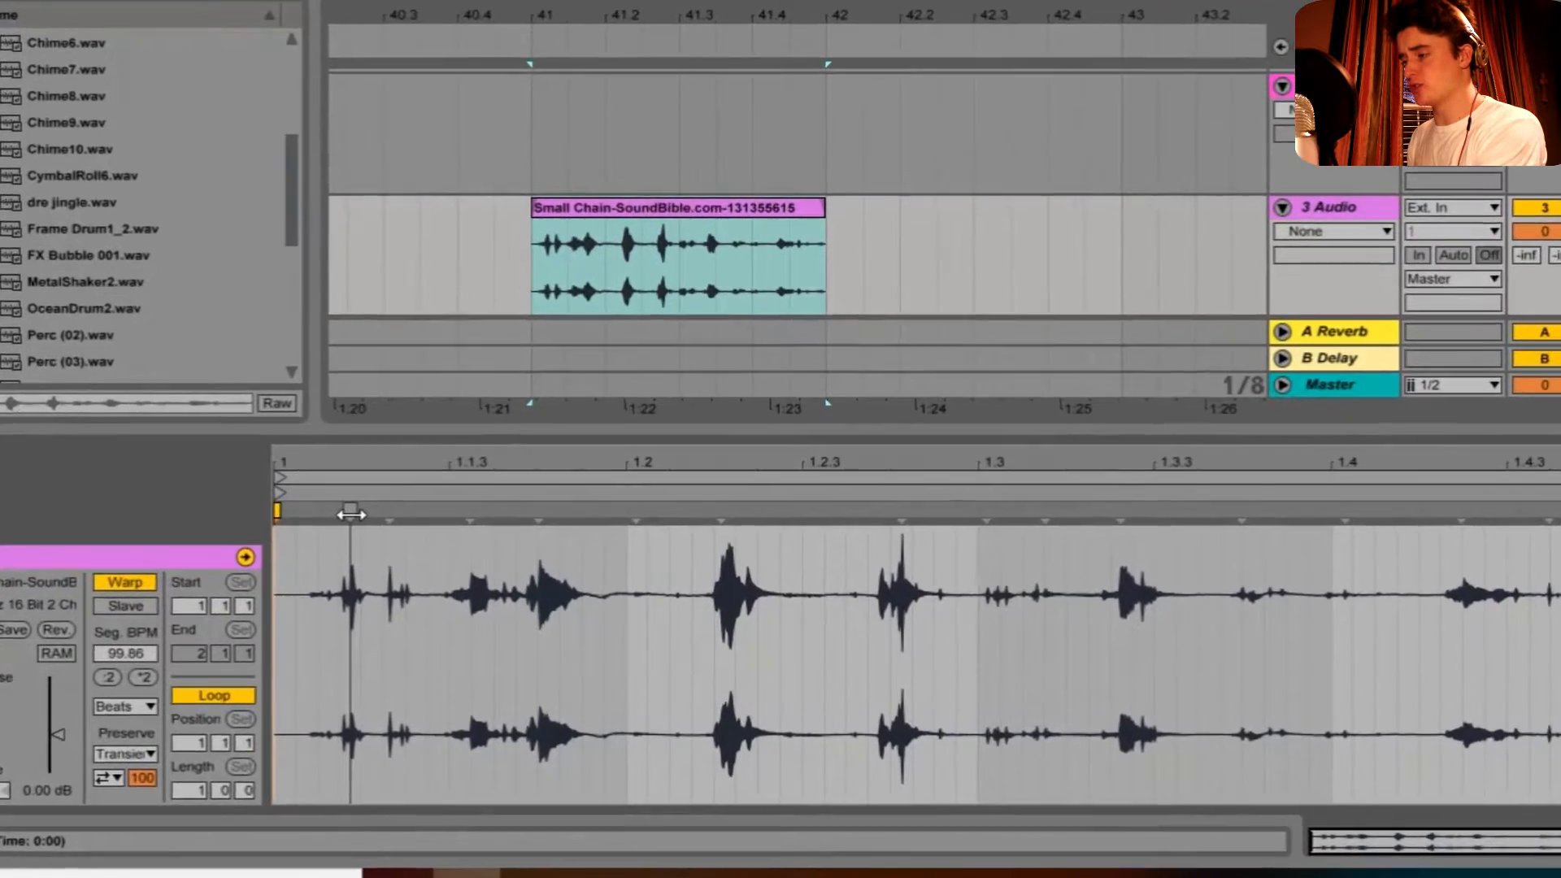
- Warp the Small Chain sample: first hit pulled to the clip start, later hits stretched with markers
{"action": "double_click", "coordinate": [439, 543]}
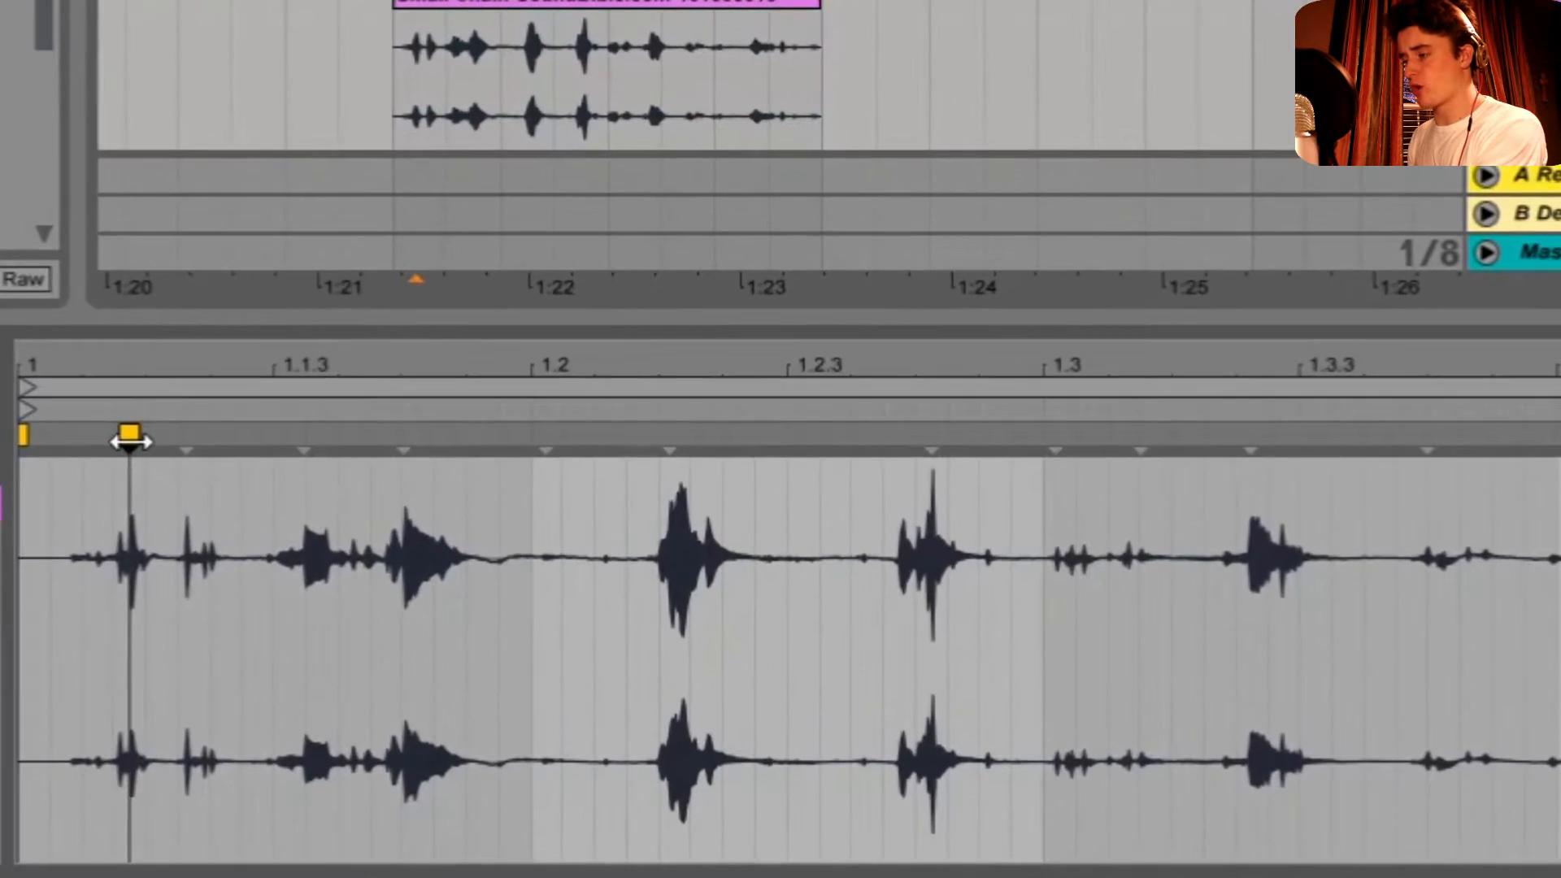
{"action": "mouse_move", "coordinate": [127, 437]}
{"action": "left_mouse_down"}
{"action": "mouse_move", "coordinate": [25, 445]}
{"action": "mouse_move", "coordinate": [63, 444]}
{"action": "left_mouse_up"}
{"action": "double_click", "coordinate": [59, 444]}
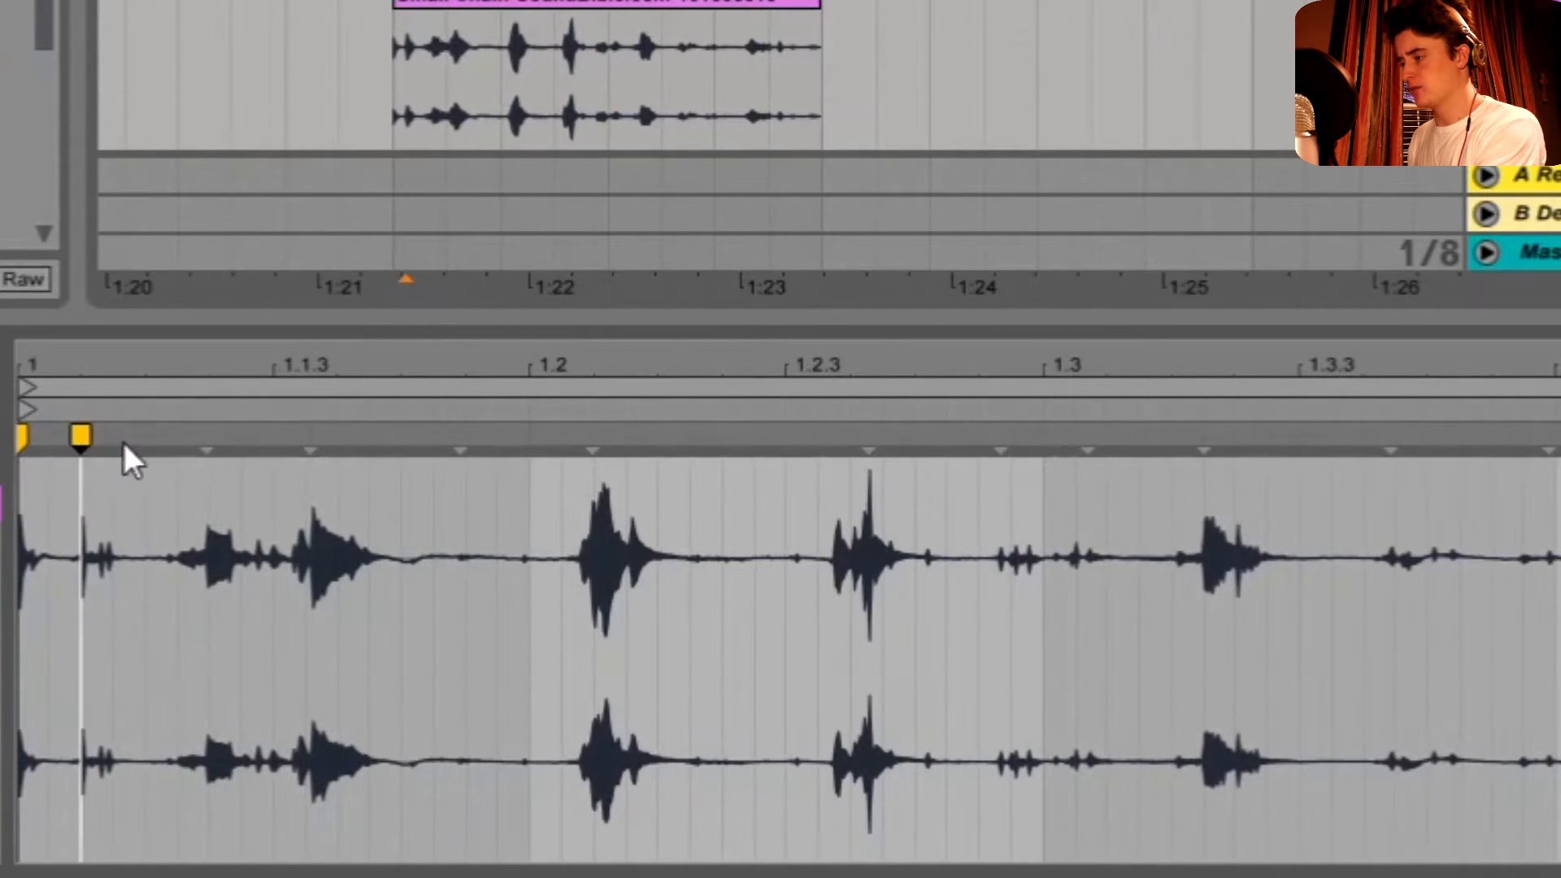
{"action": "double_click", "coordinate": [207, 437]}
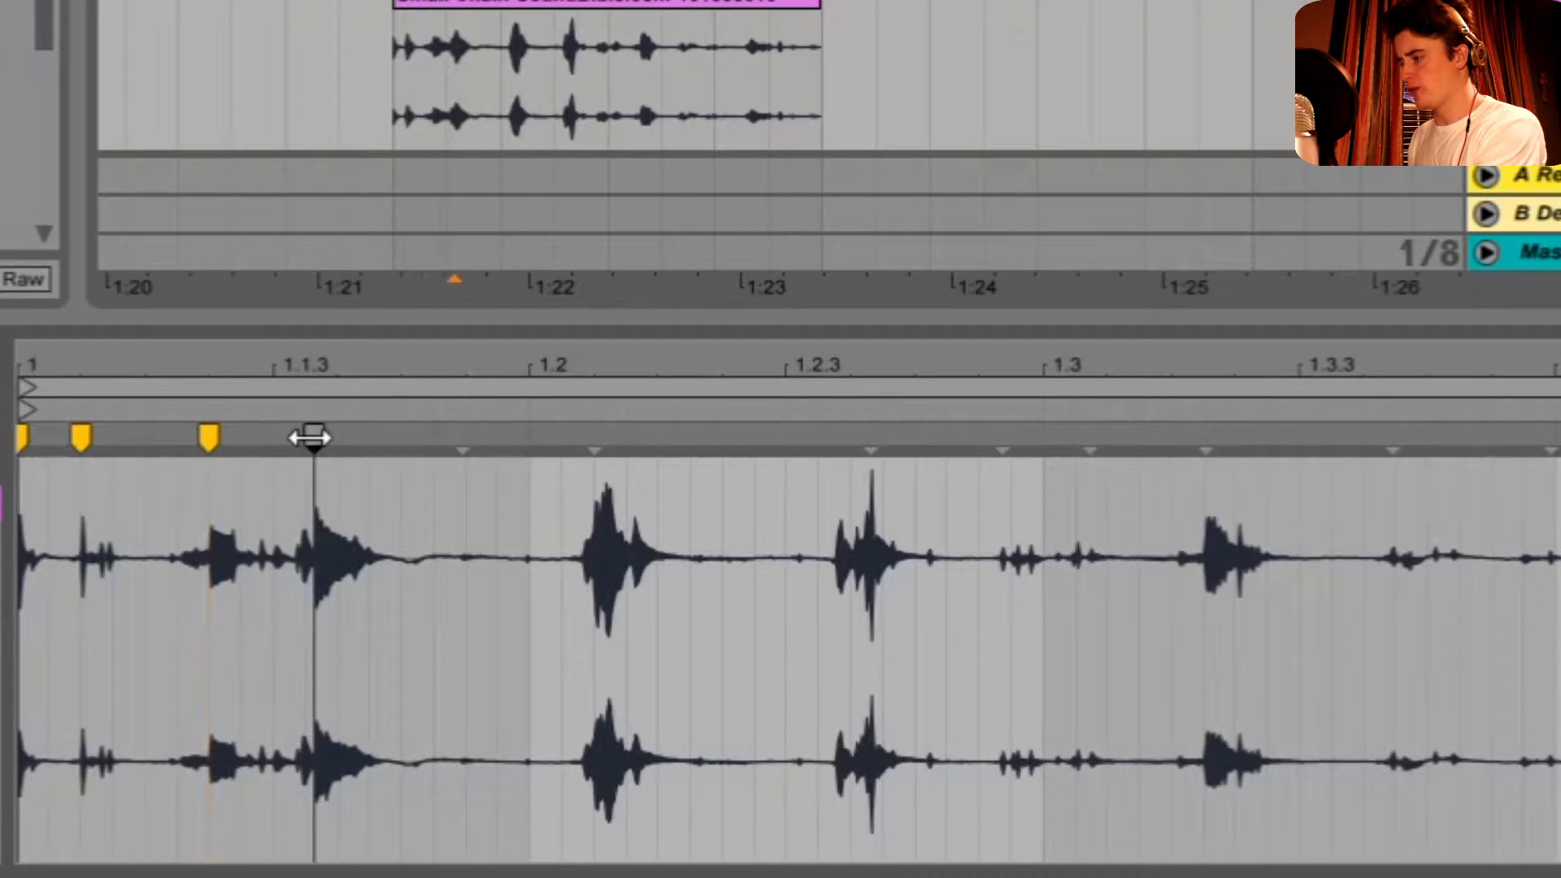
{"action": "left_click_drag", "start_coordinate": [312, 437], "coordinate": [338, 437]}
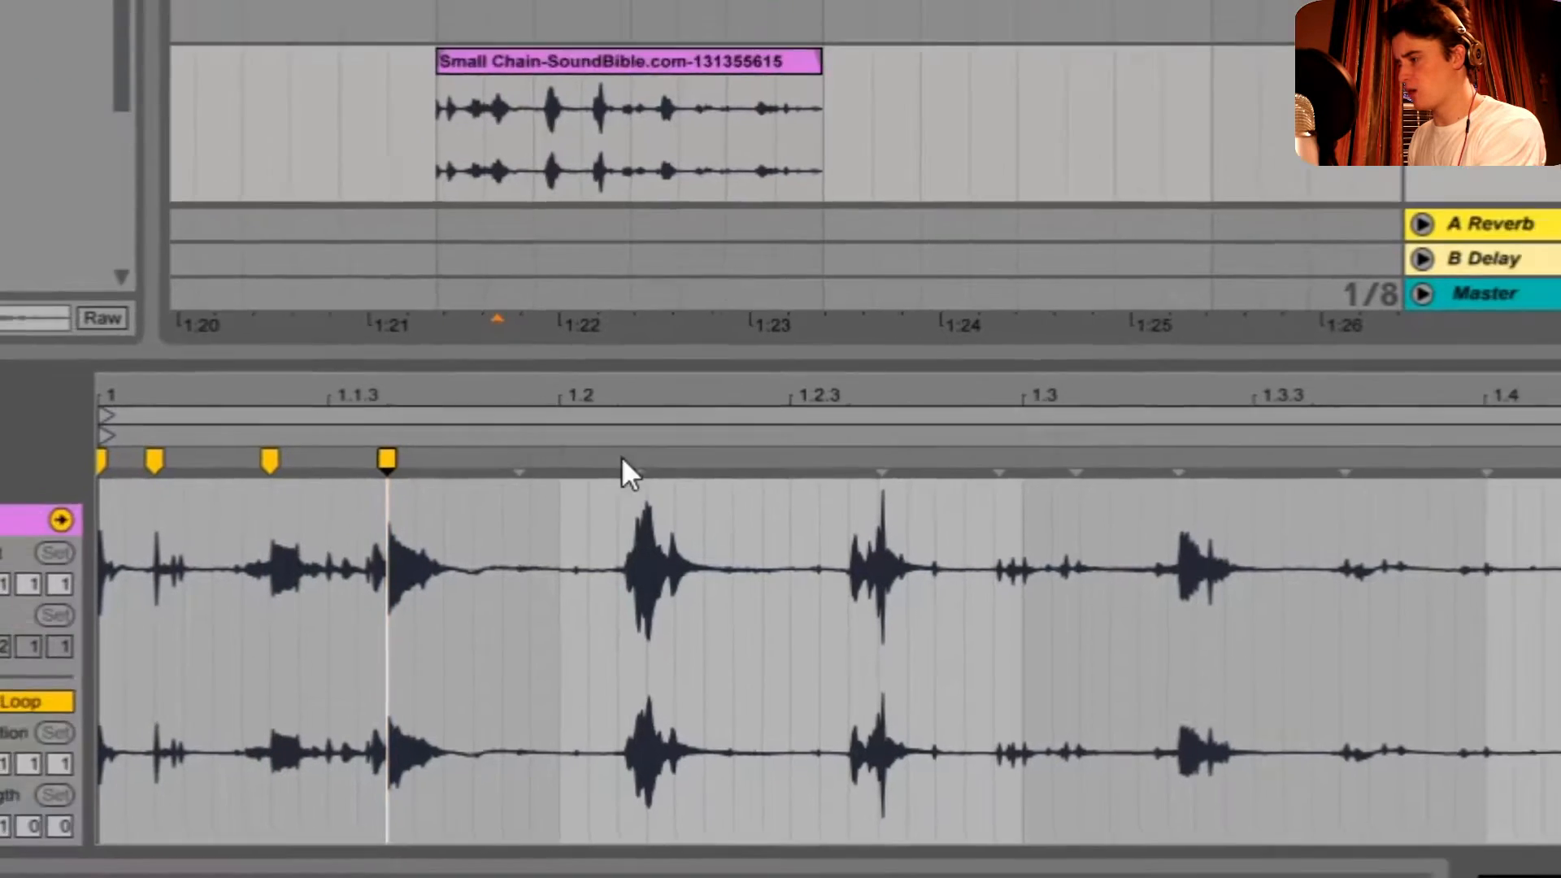
- Shorten the chain clip to half a bar, repeat it with Ctrl+D, and play the copies back
{"action": "left_click_drag", "start_coordinate": [819, 67], "coordinate": [619, 66]}
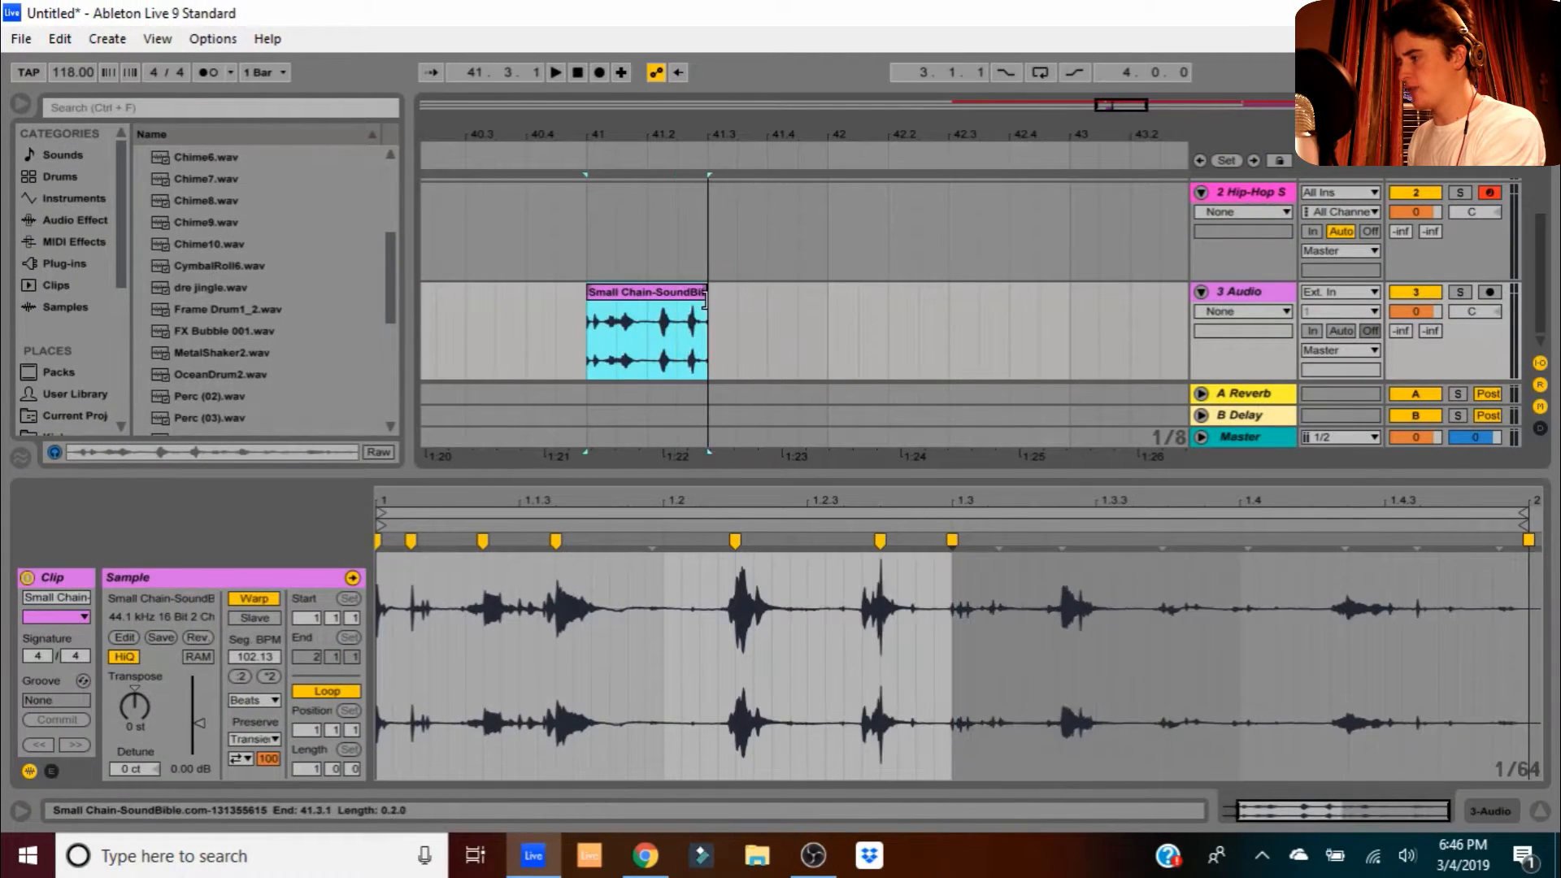
{"action": "key", "text": "ctrl+d"}
{"action": "key", "text": "ctrl+d"}
{"action": "key", "text": "ctrl+d"}
{"action": "key", "text": "ctrl+d"}
{"action": "left_click_drag", "start_coordinate": [709, 139], "coordinate": [709, 96]}
{"action": "key", "text": "ctrl+d"}
{"action": "key", "text": "ctrl+d"}
{"action": "key", "text": "ctrl+d"}
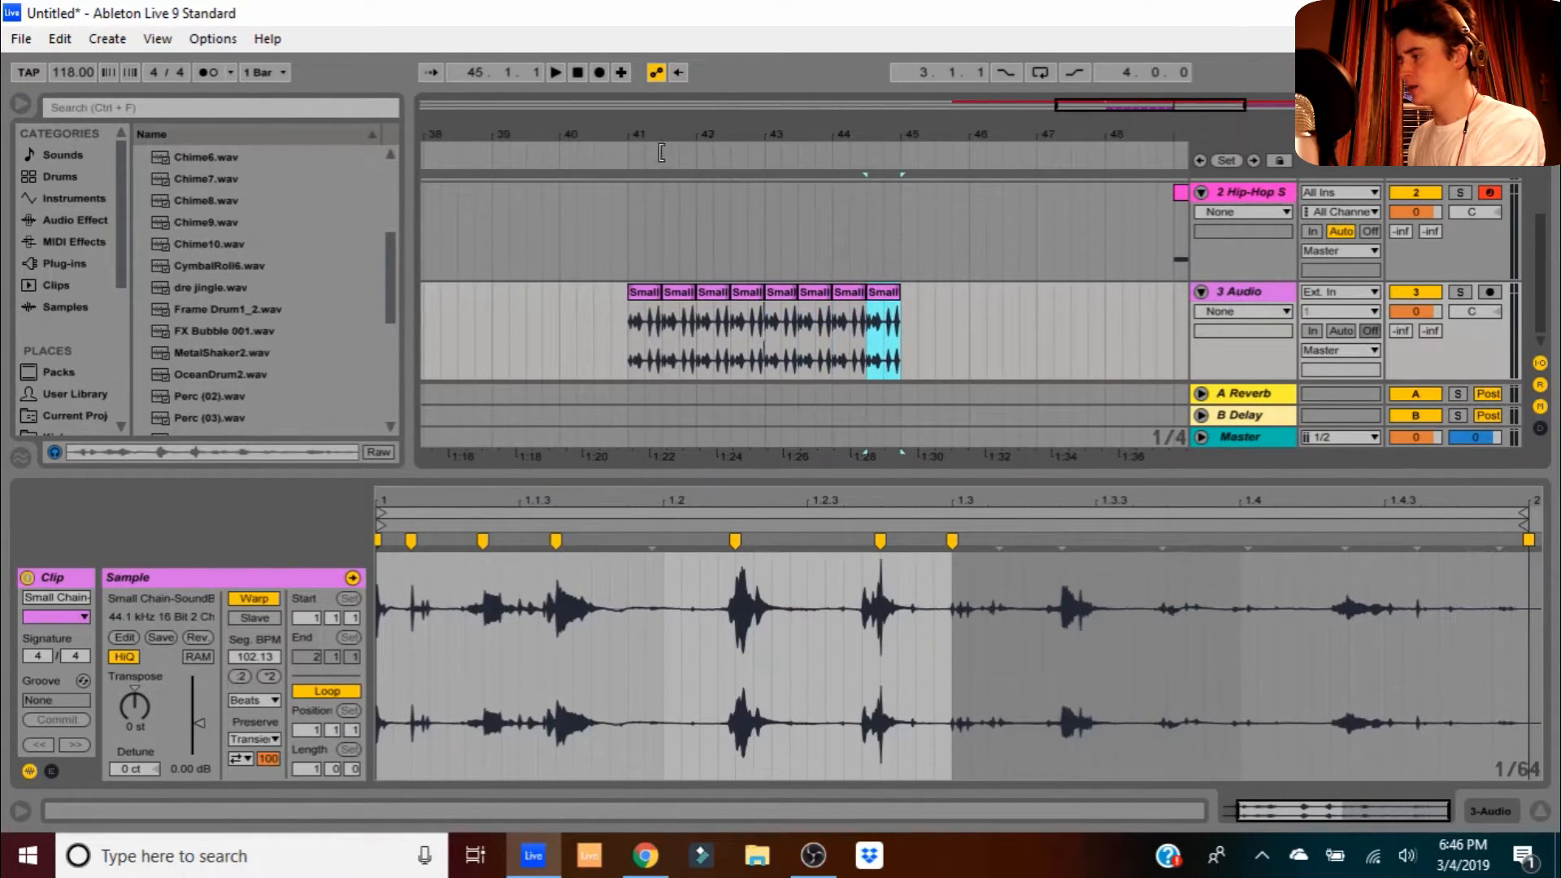
{"action": "left_click", "coordinate": [527, 159]}
{"action": "scroll", "coordinate": [580, 252], "scroll_direction": "up", "scroll_amount": 2}
{"action": "scroll", "coordinate": [579, 252], "scroll_direction": "down", "scroll_amount": 2}
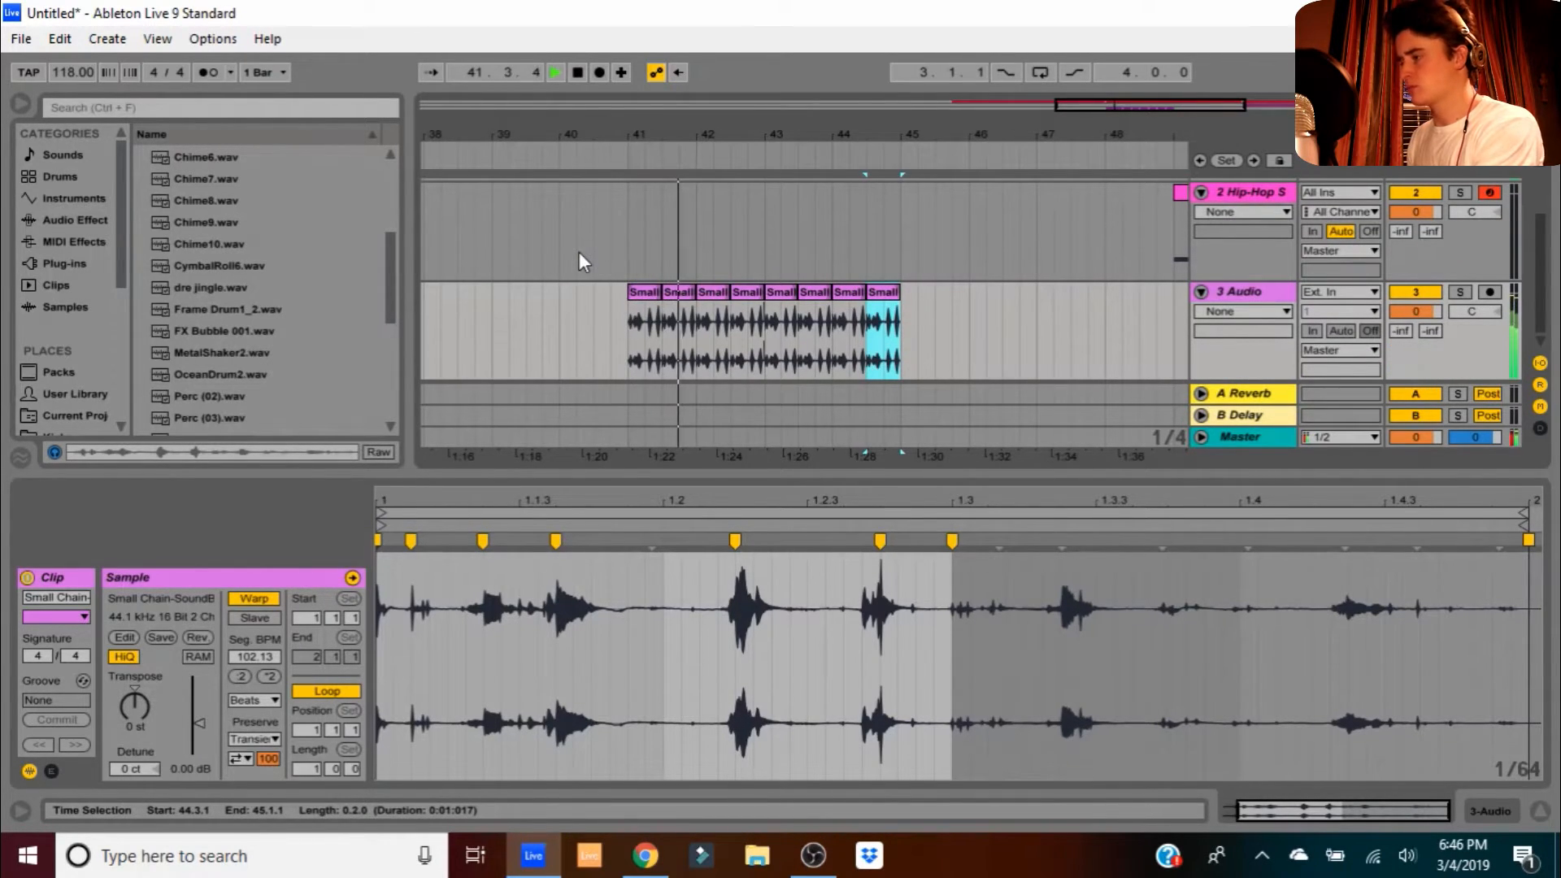
{"action": "key", "text": "space"}
- Retime a warp marker, audition the chopped loop, and duplicate the chain section again
{"action": "left_click_drag", "start_coordinate": [804, 540], "coordinate": [768, 537]}
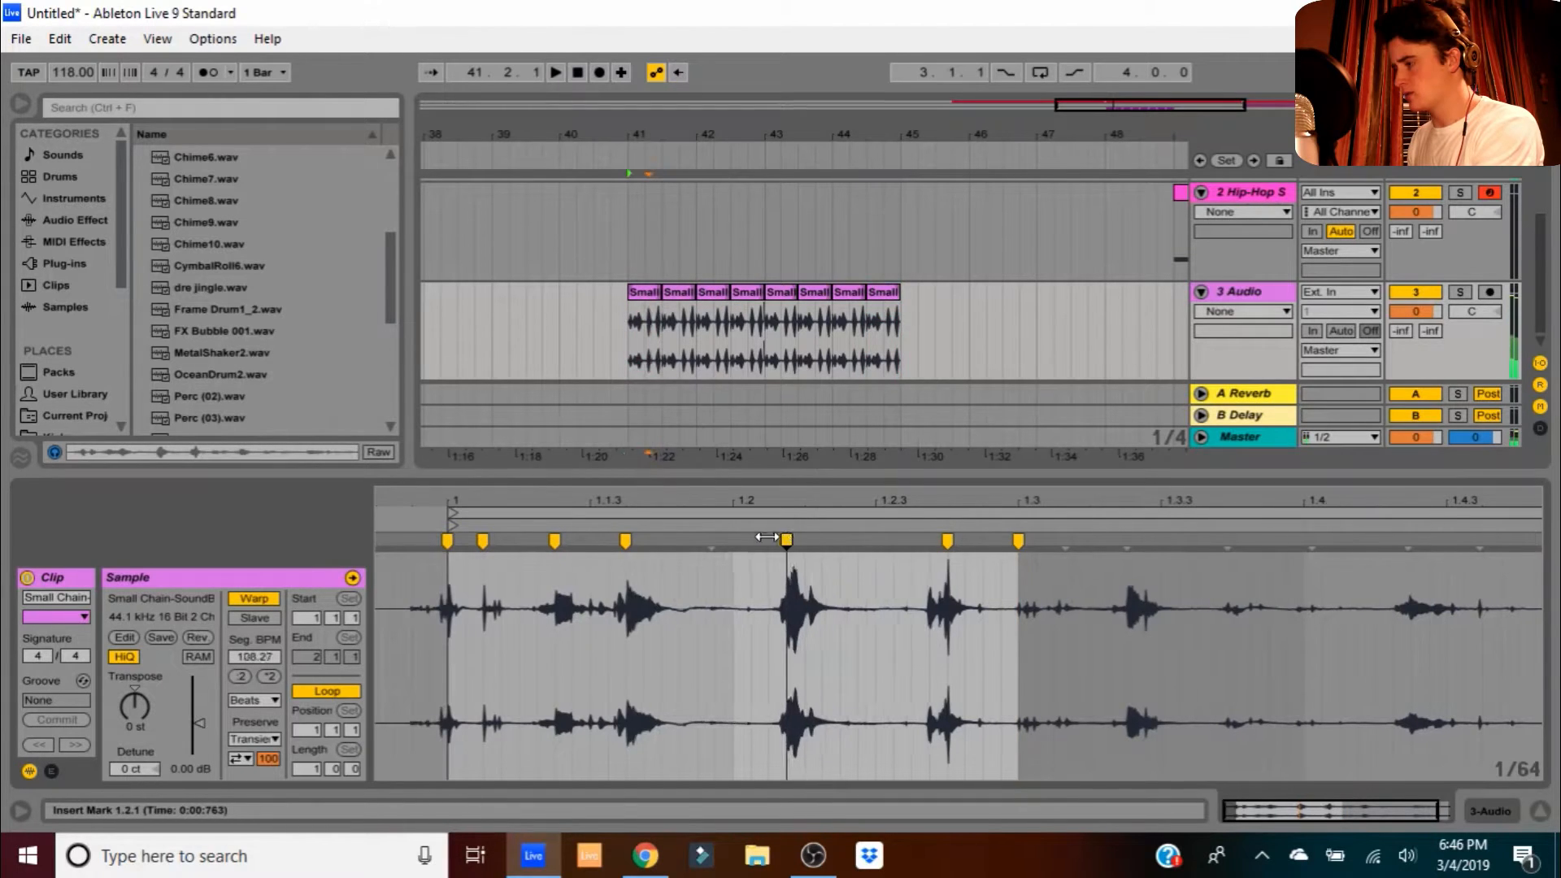
{"action": "left_click", "coordinate": [642, 294]}
{"action": "key", "text": "space"}
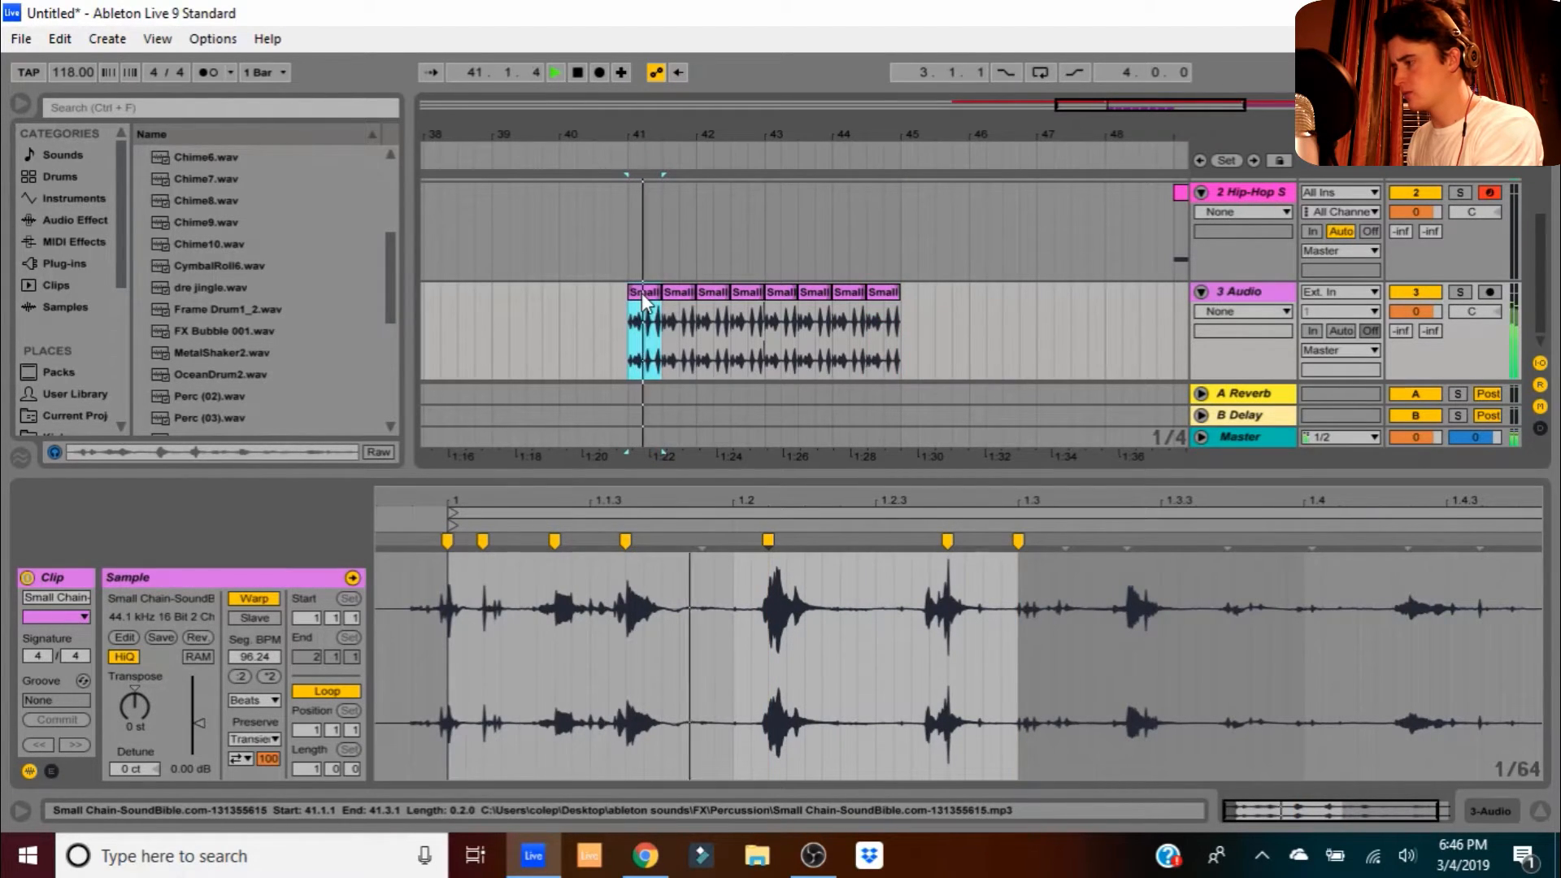
{"action": "key", "text": "space"}
{"action": "key", "text": "ctrl+d"}
{"action": "key", "text": "ctrl+d"}
{"action": "key", "text": "ctrl+d"}
{"action": "key", "text": "ctrl+d"}
{"action": "key", "text": "ctrl+d"}
{"action": "key", "text": "ctrl+d"}
{"action": "key", "text": "ctrl+d"}
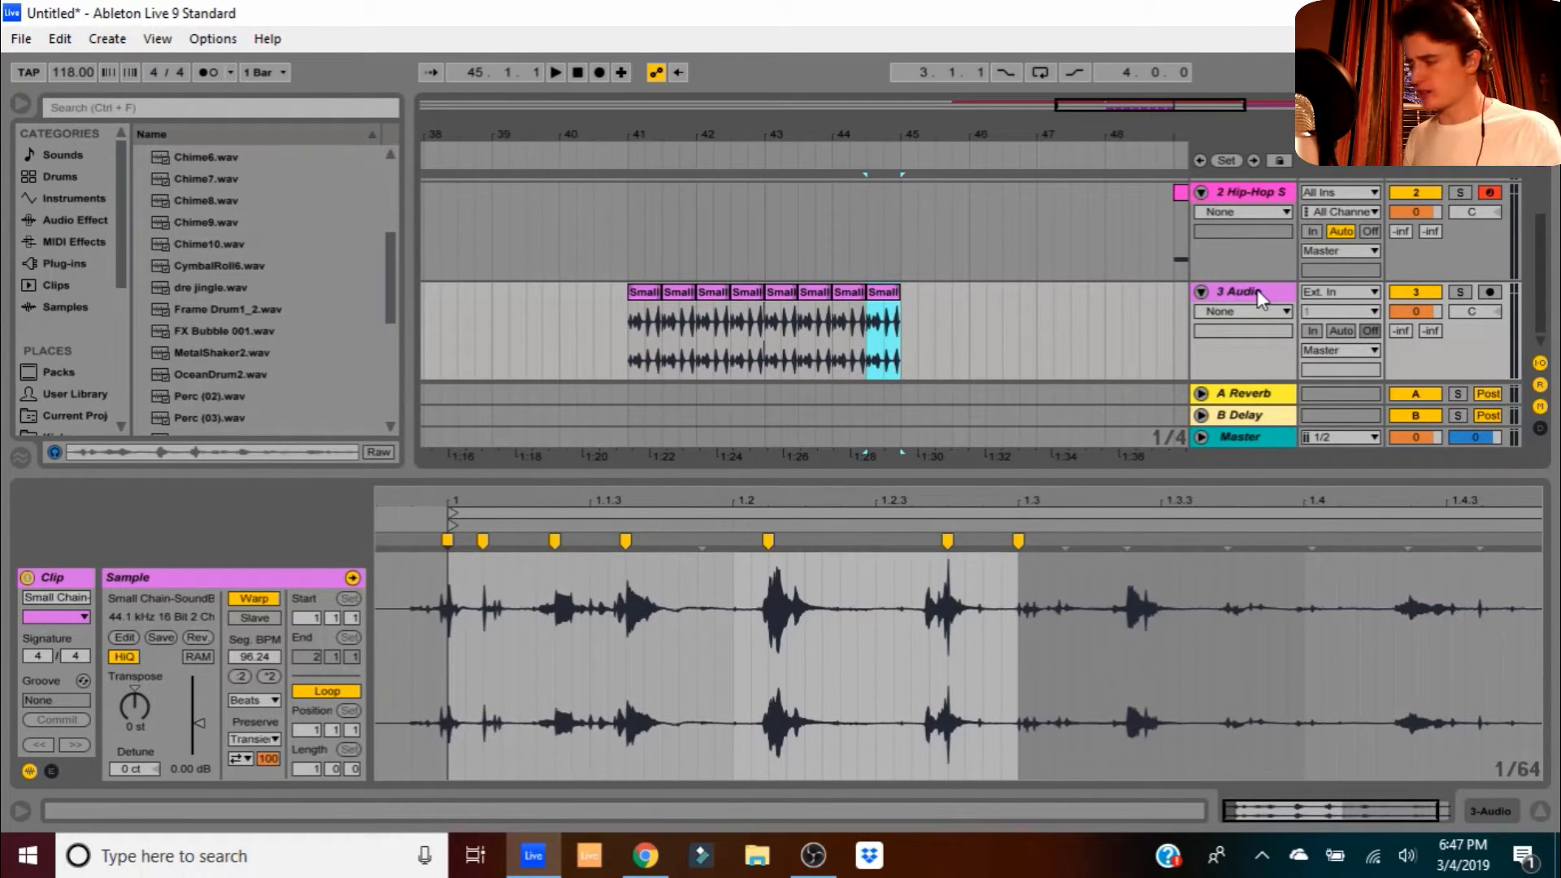
{"action": "left_click", "coordinate": [1257, 290]}
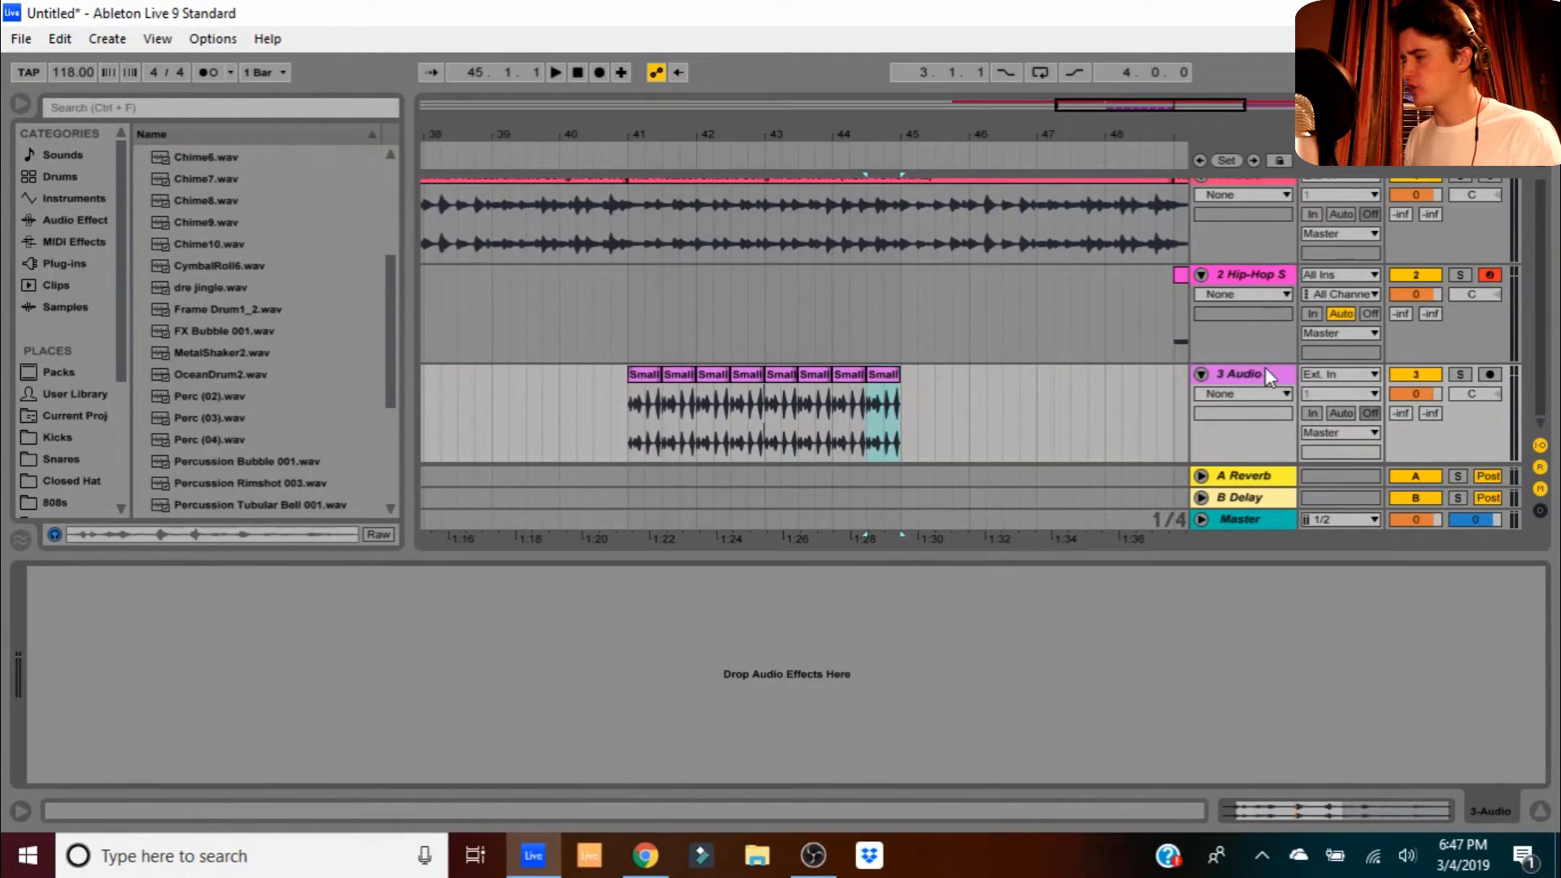
- Add EQ Three from Audio Effects to 3 Audio, cut the gains to -inf dB, and play from bar 40
{"action": "left_click", "coordinate": [57, 218]}
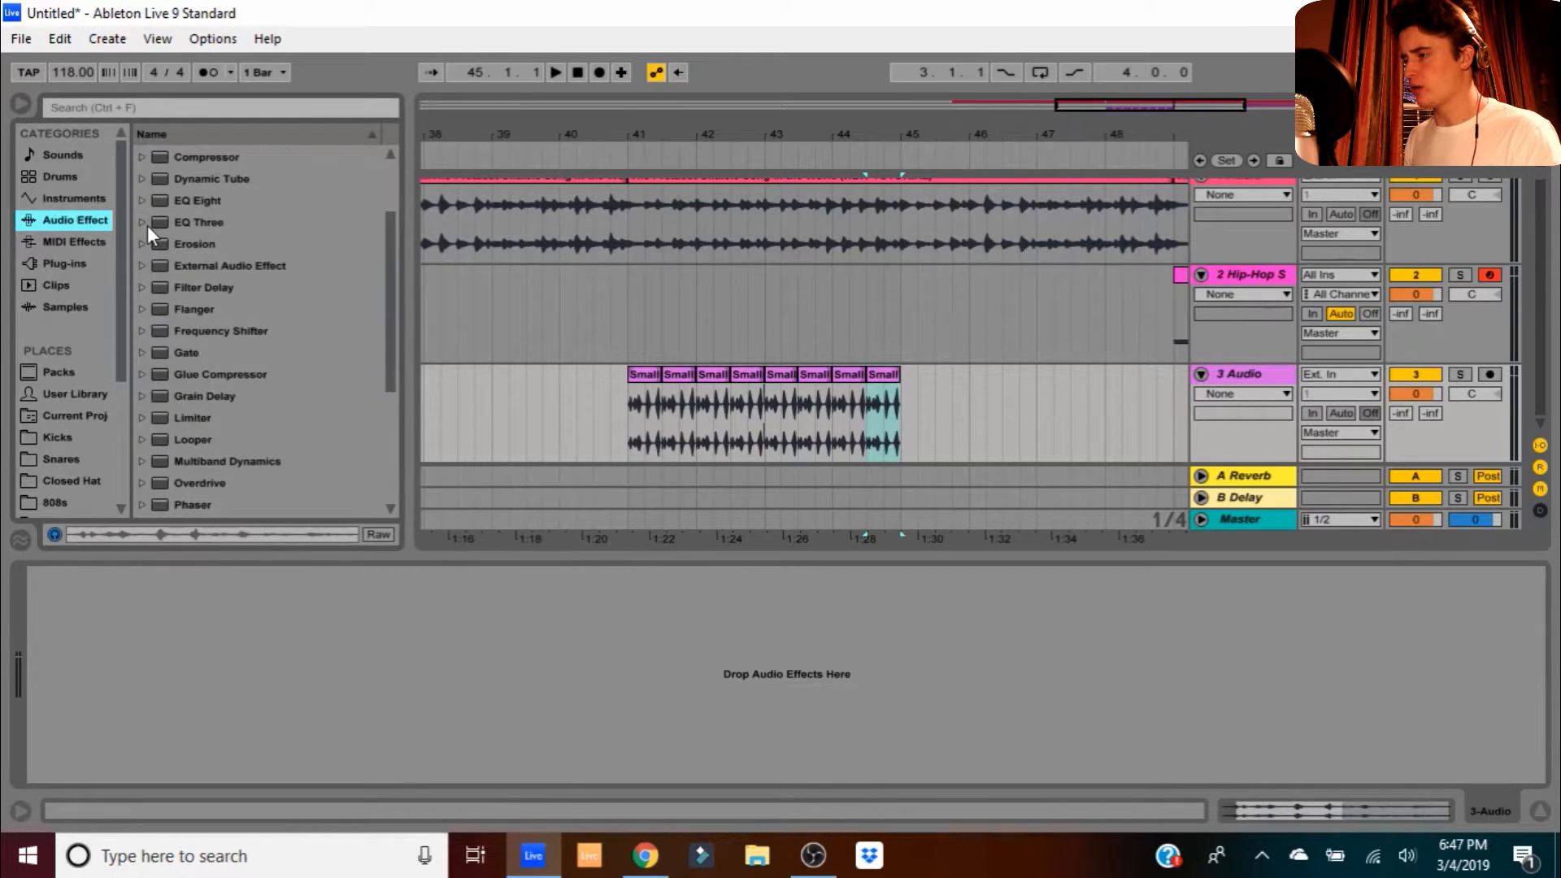
{"action": "scroll", "coordinate": [227, 285], "scroll_direction": "down", "scroll_amount": 3}
{"action": "scroll", "coordinate": [197, 289], "scroll_direction": "up", "scroll_amount": 5}
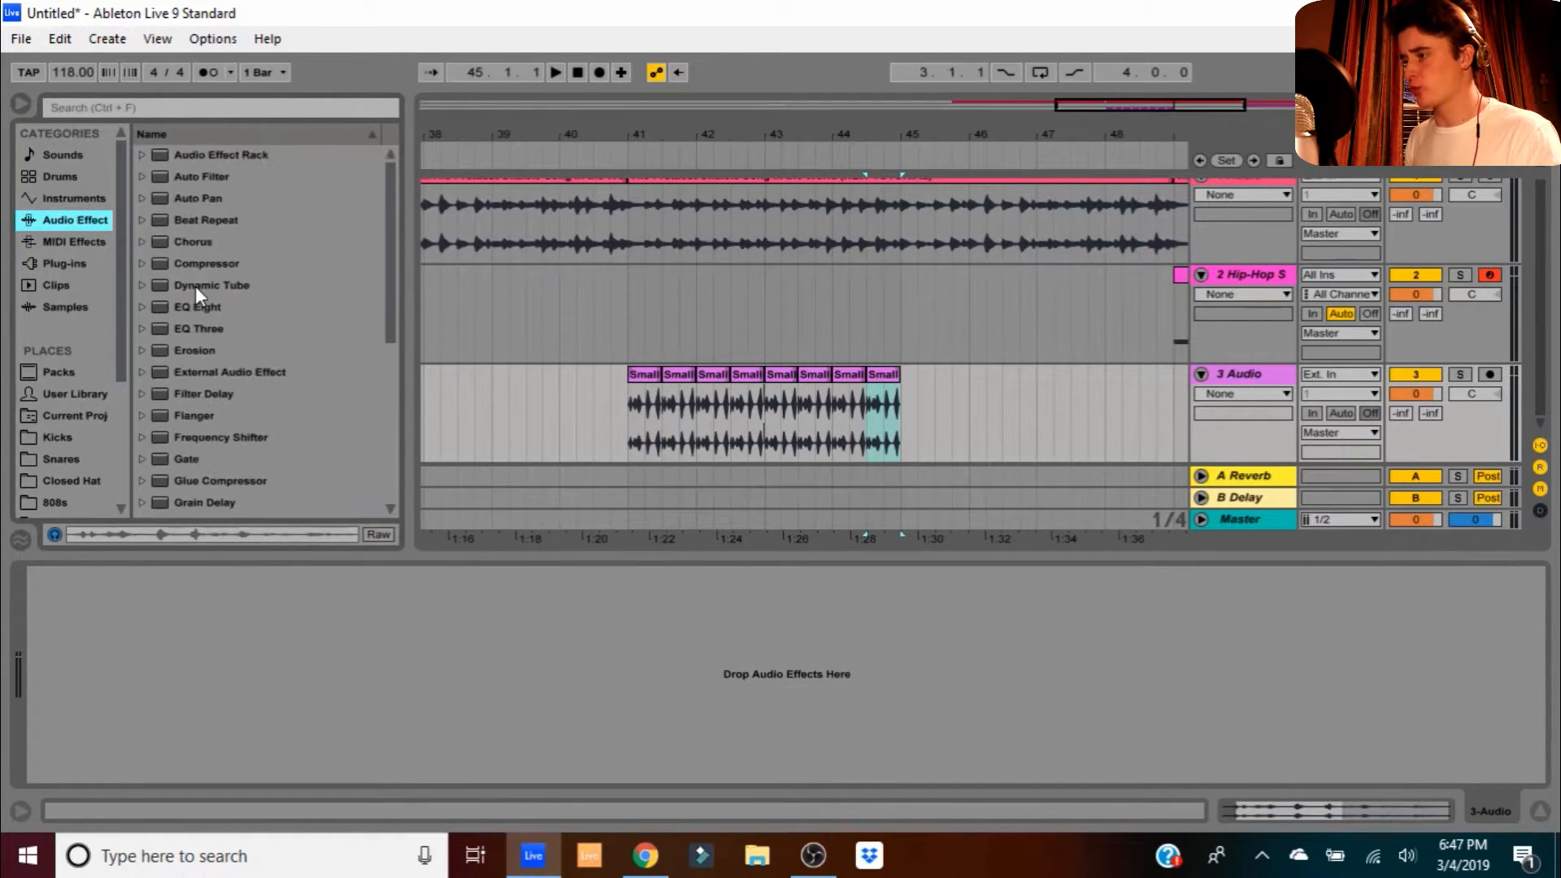
{"action": "left_click_drag", "start_coordinate": [213, 329], "coordinate": [126, 685]}
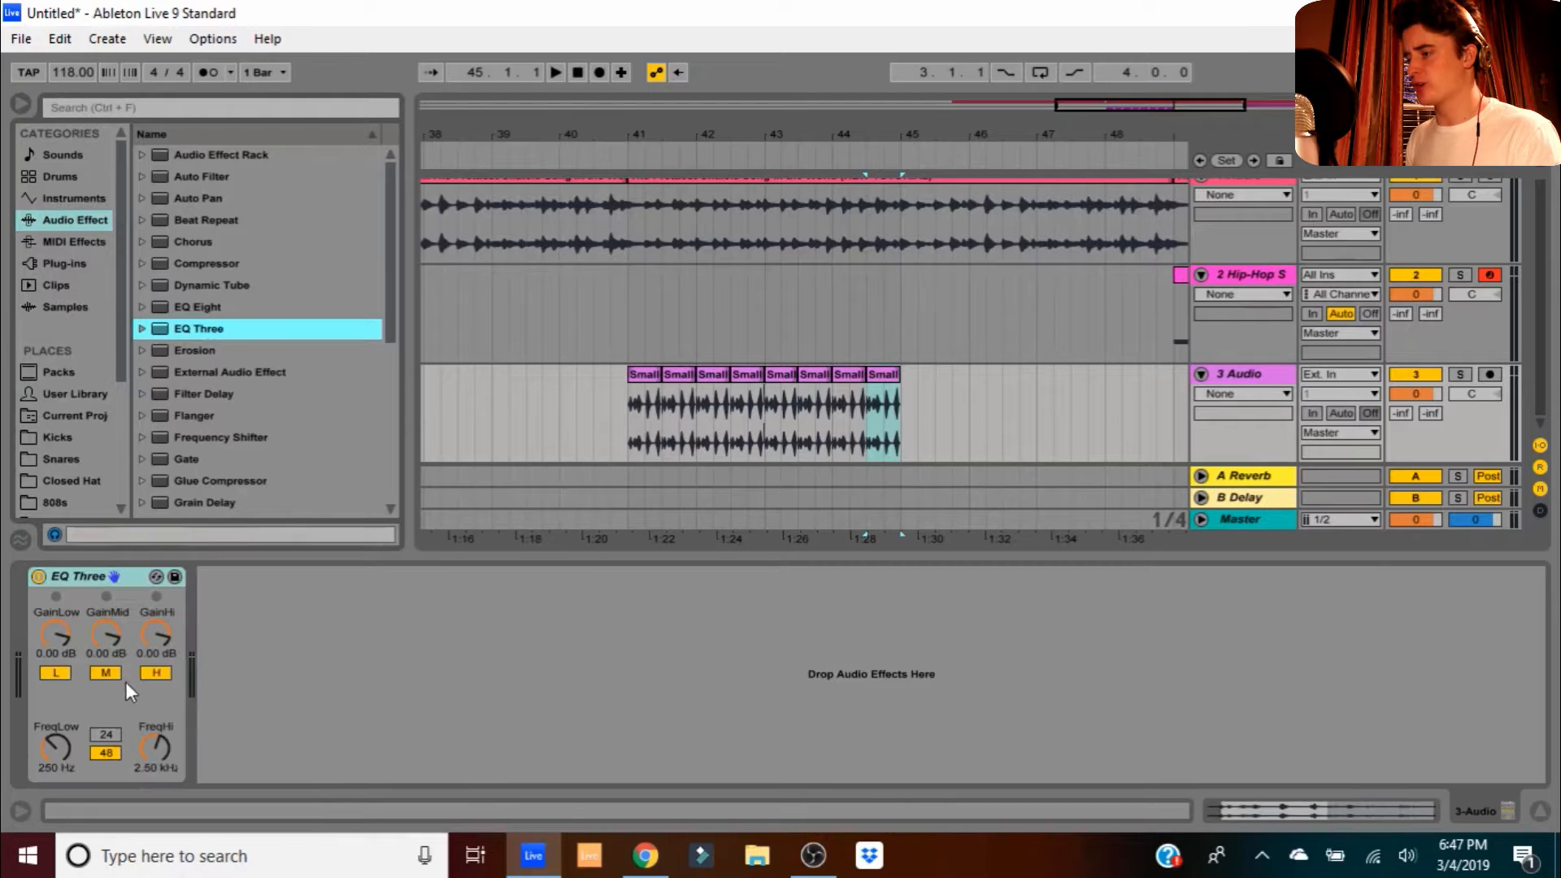
{"action": "left_click_drag", "start_coordinate": [100, 627], "coordinate": [100, 708]}
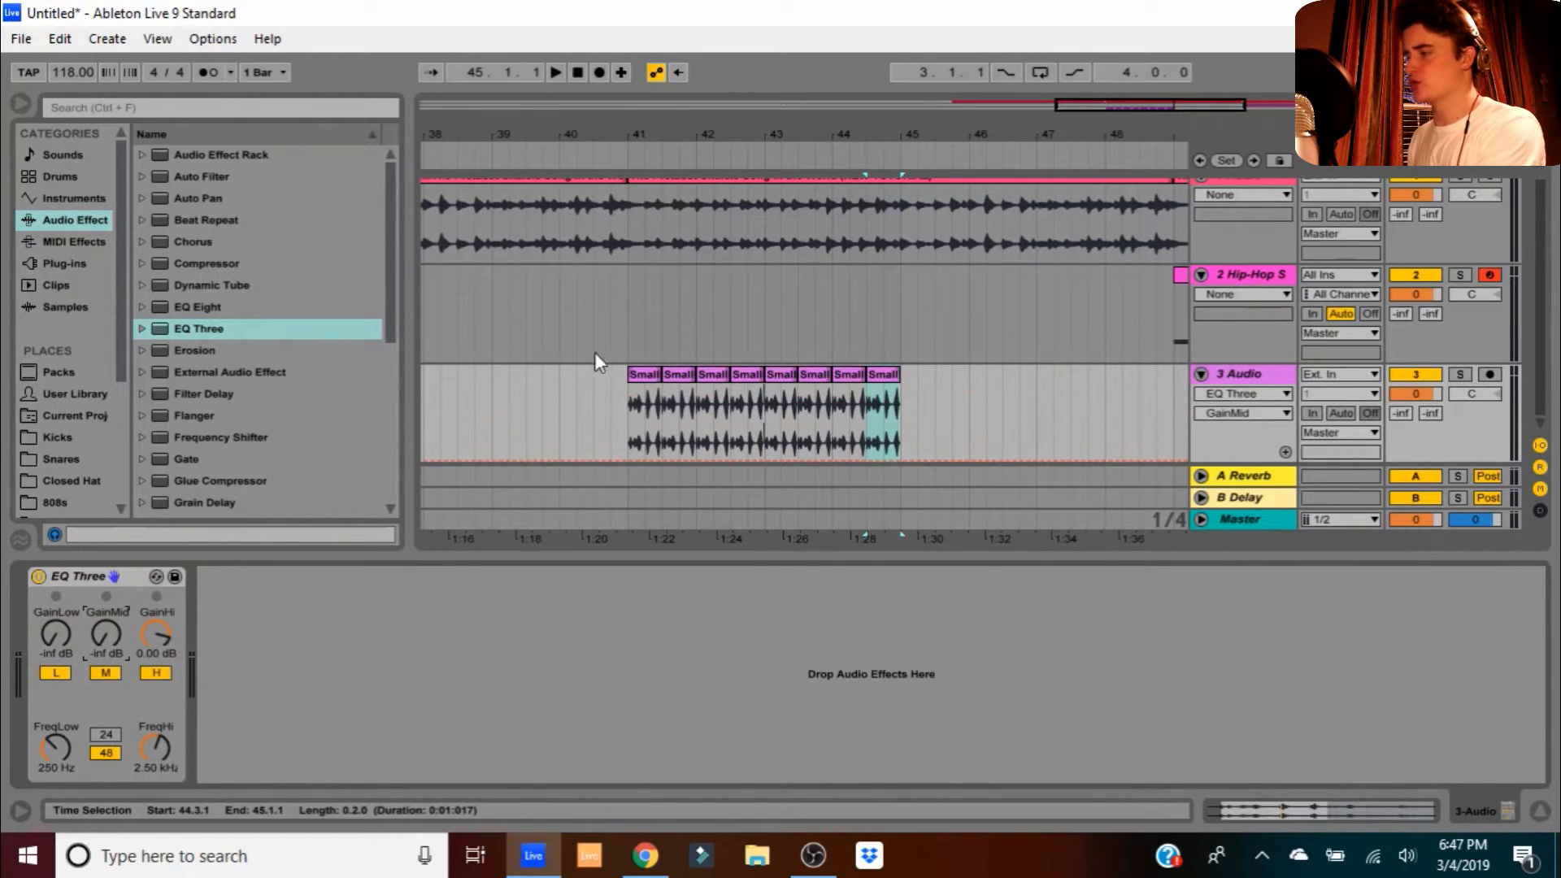
{"action": "left_click", "coordinate": [593, 164]}
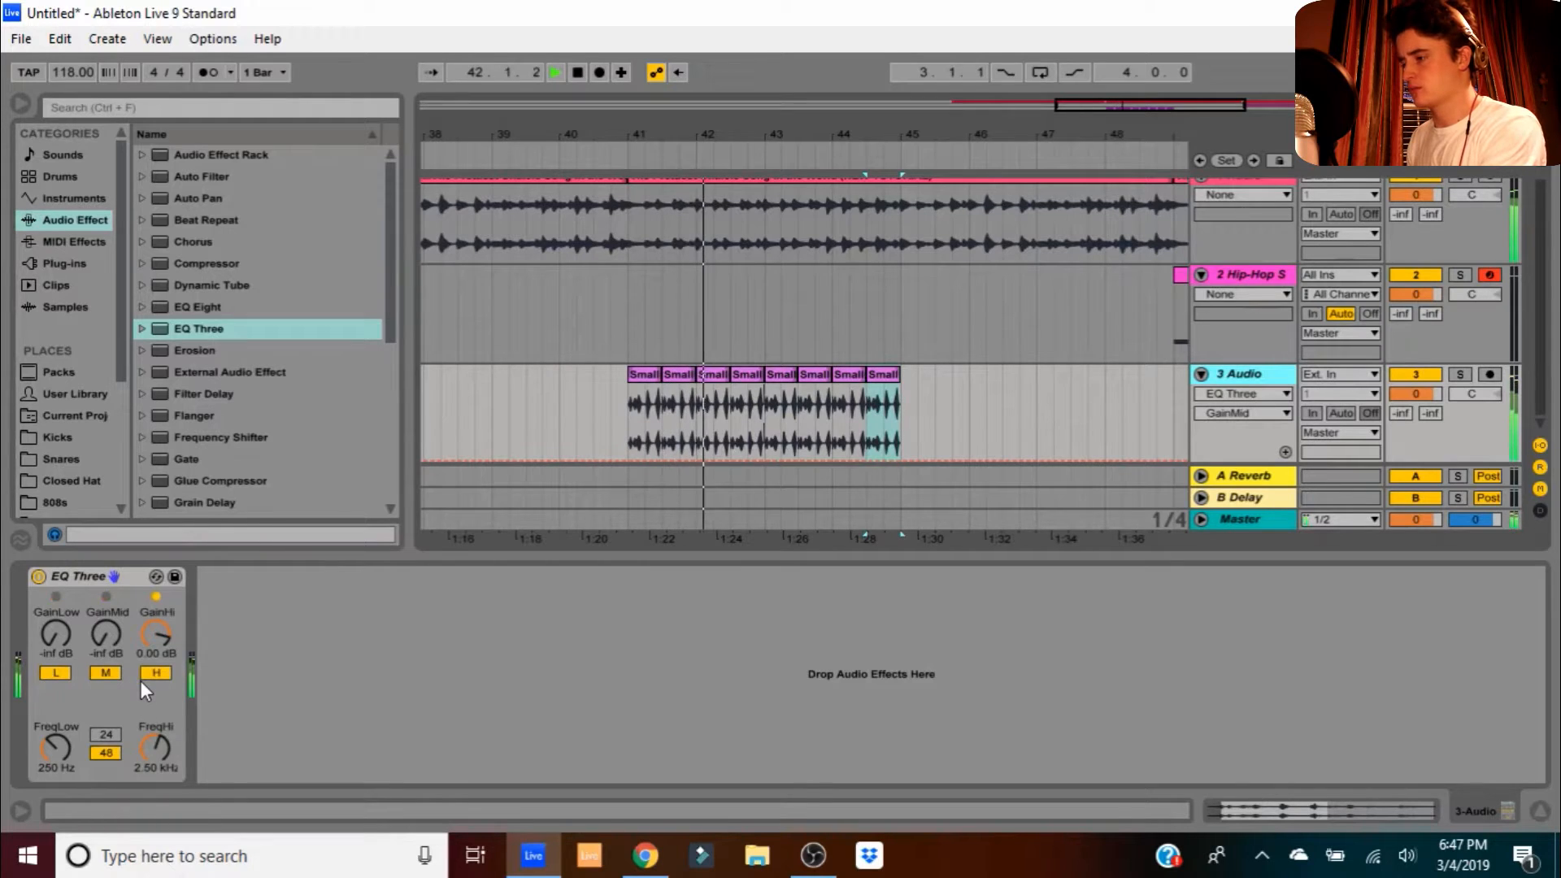
- Select the eight chain clips from bar 41 to 45 and duplicate them three times through bar 57
{"action": "key", "text": "space"}
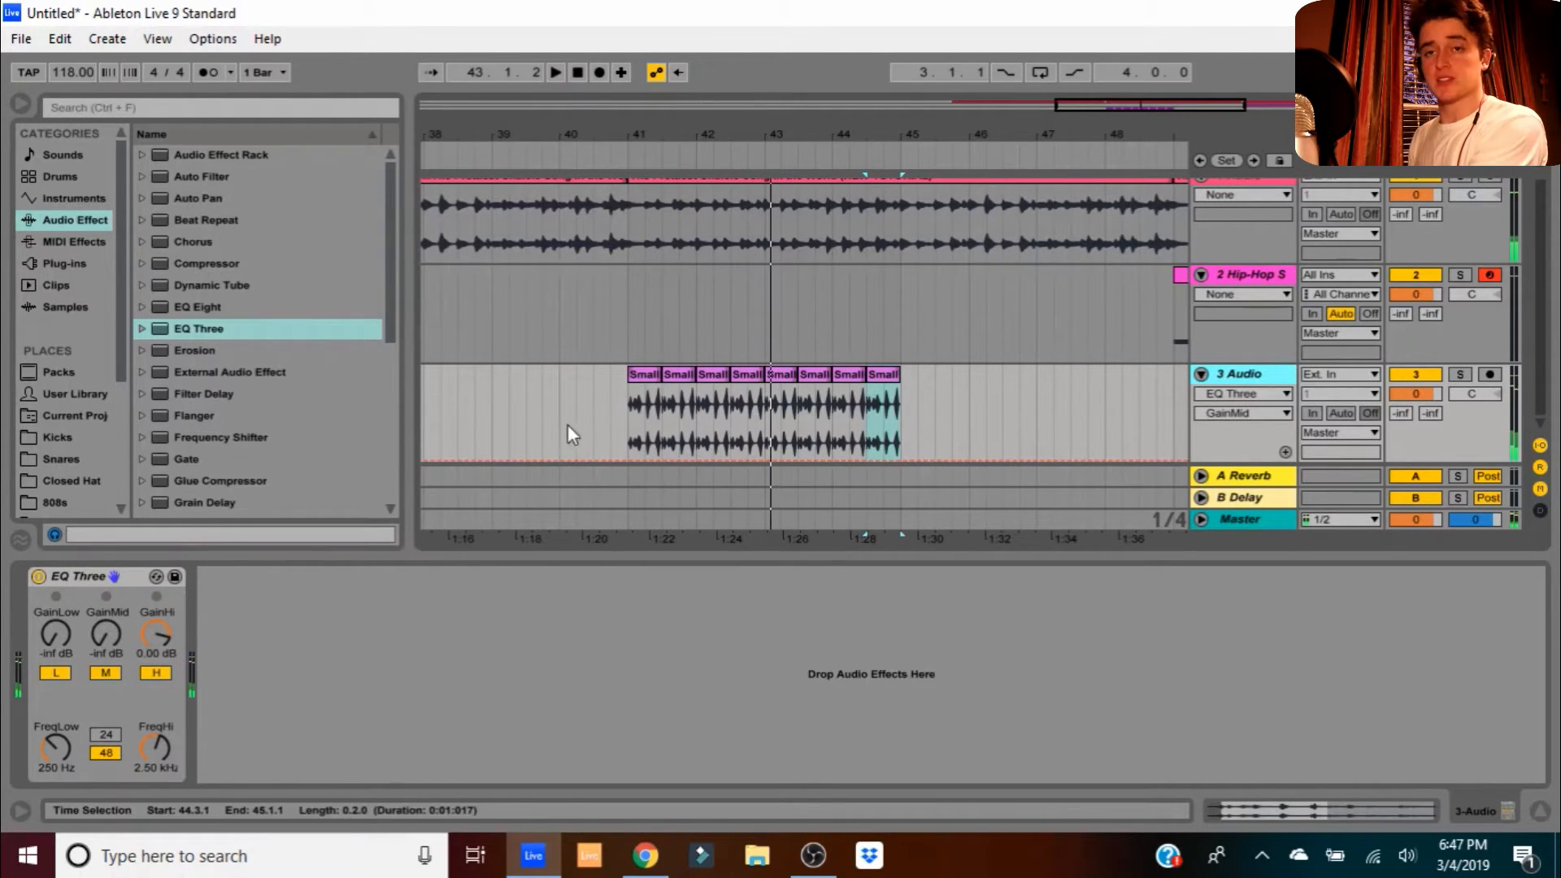
{"action": "left_click_drag", "start_coordinate": [902, 410], "coordinate": [627, 426]}
{"action": "key", "text": "ctrl+d"}
{"action": "key", "text": "ctrl+d"}
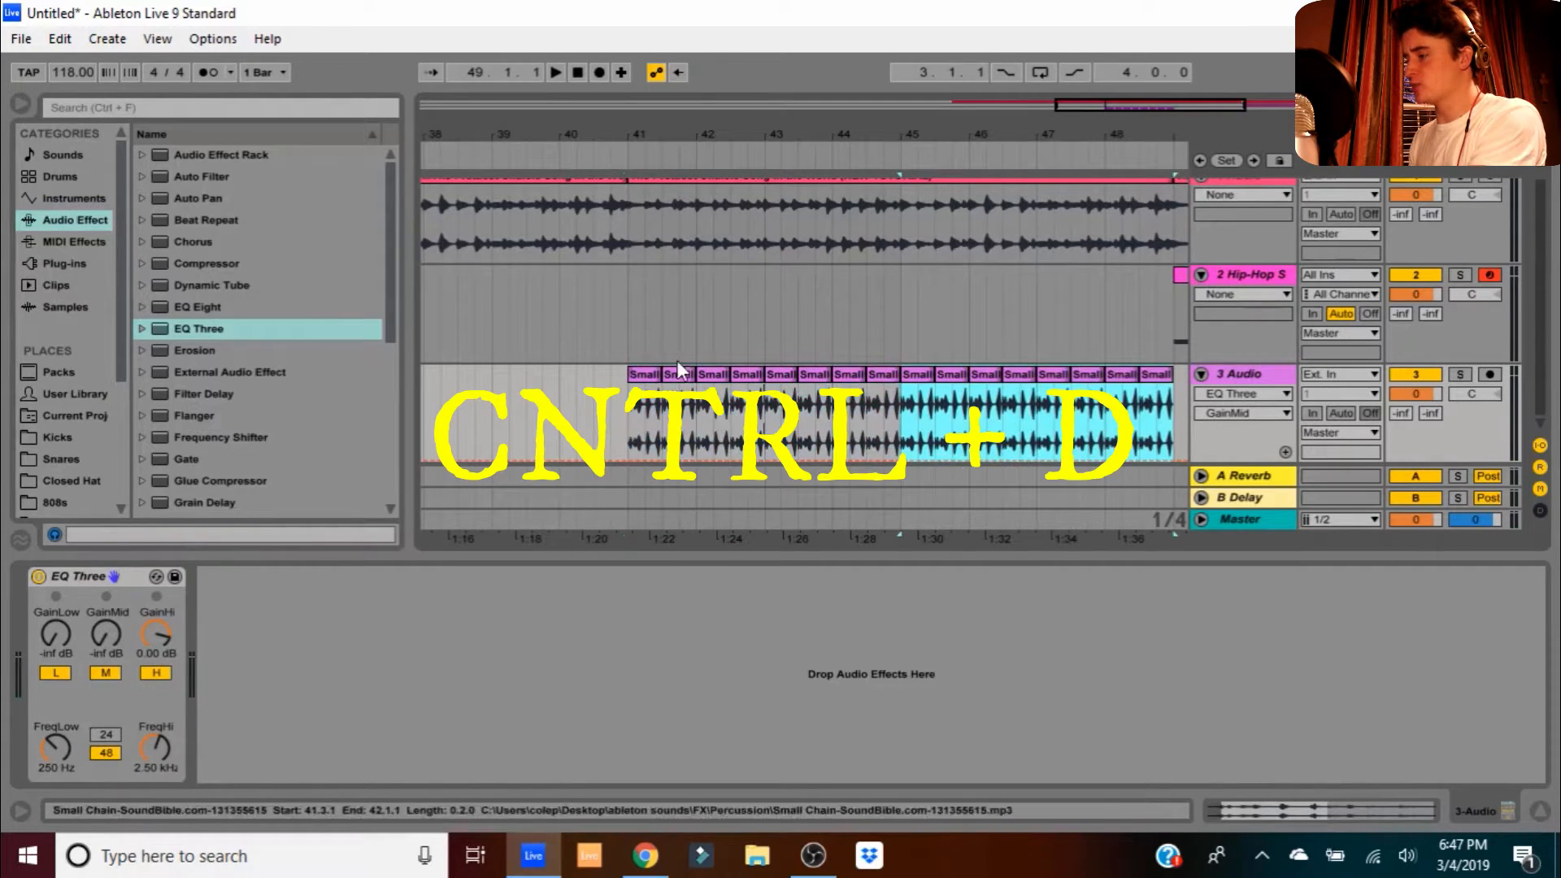
{"action": "left_click_drag", "start_coordinate": [727, 136], "coordinate": [830, 136]}
{"action": "key", "text": "ctrl+d"}
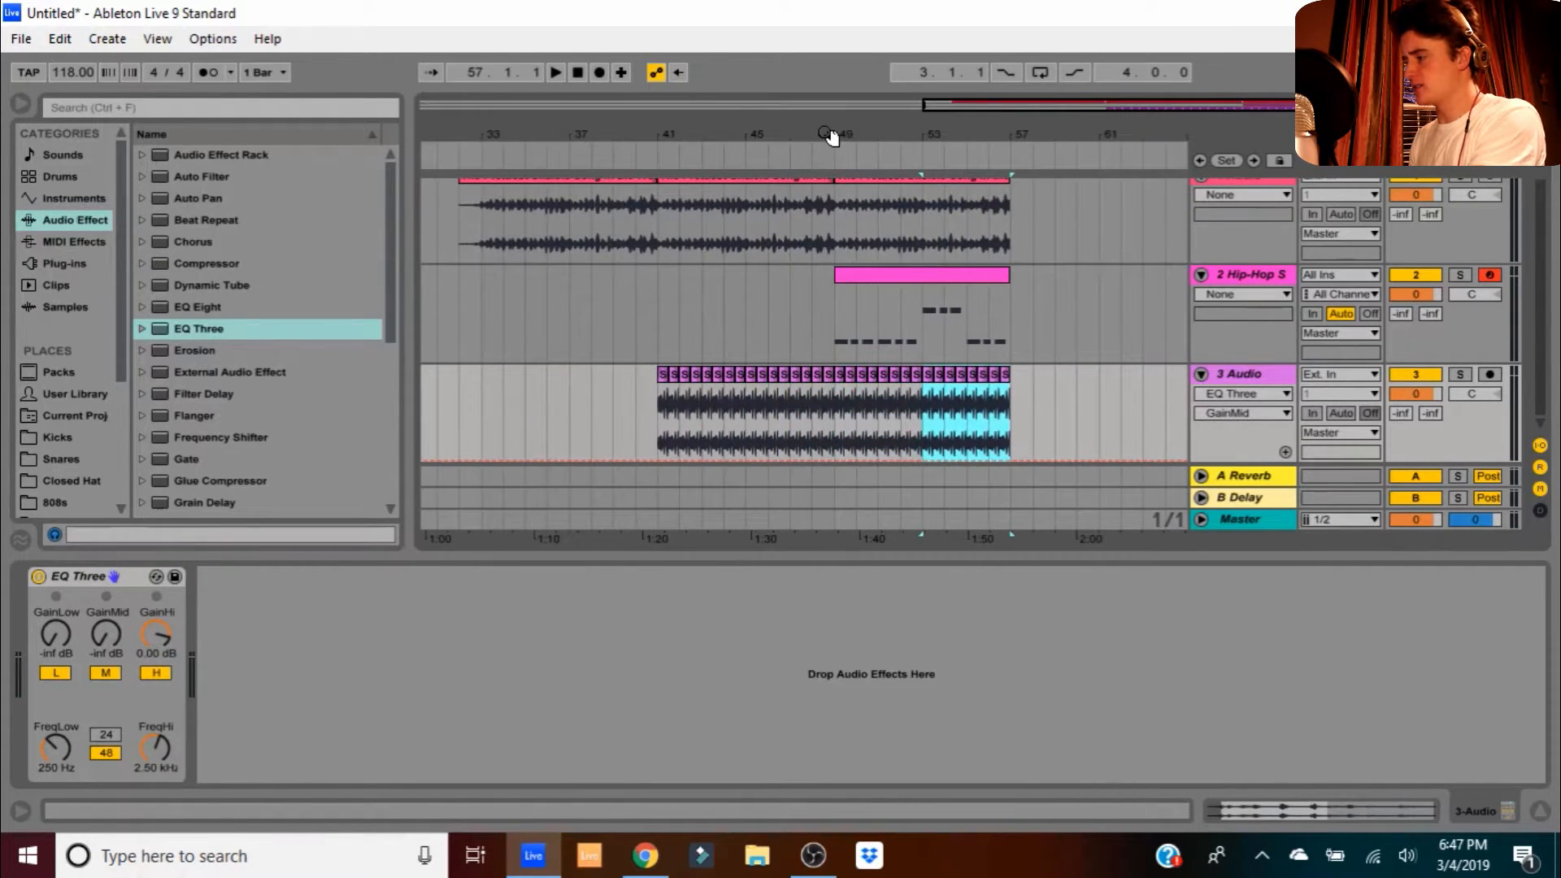
{"action": "left_click", "coordinate": [1022, 407]}
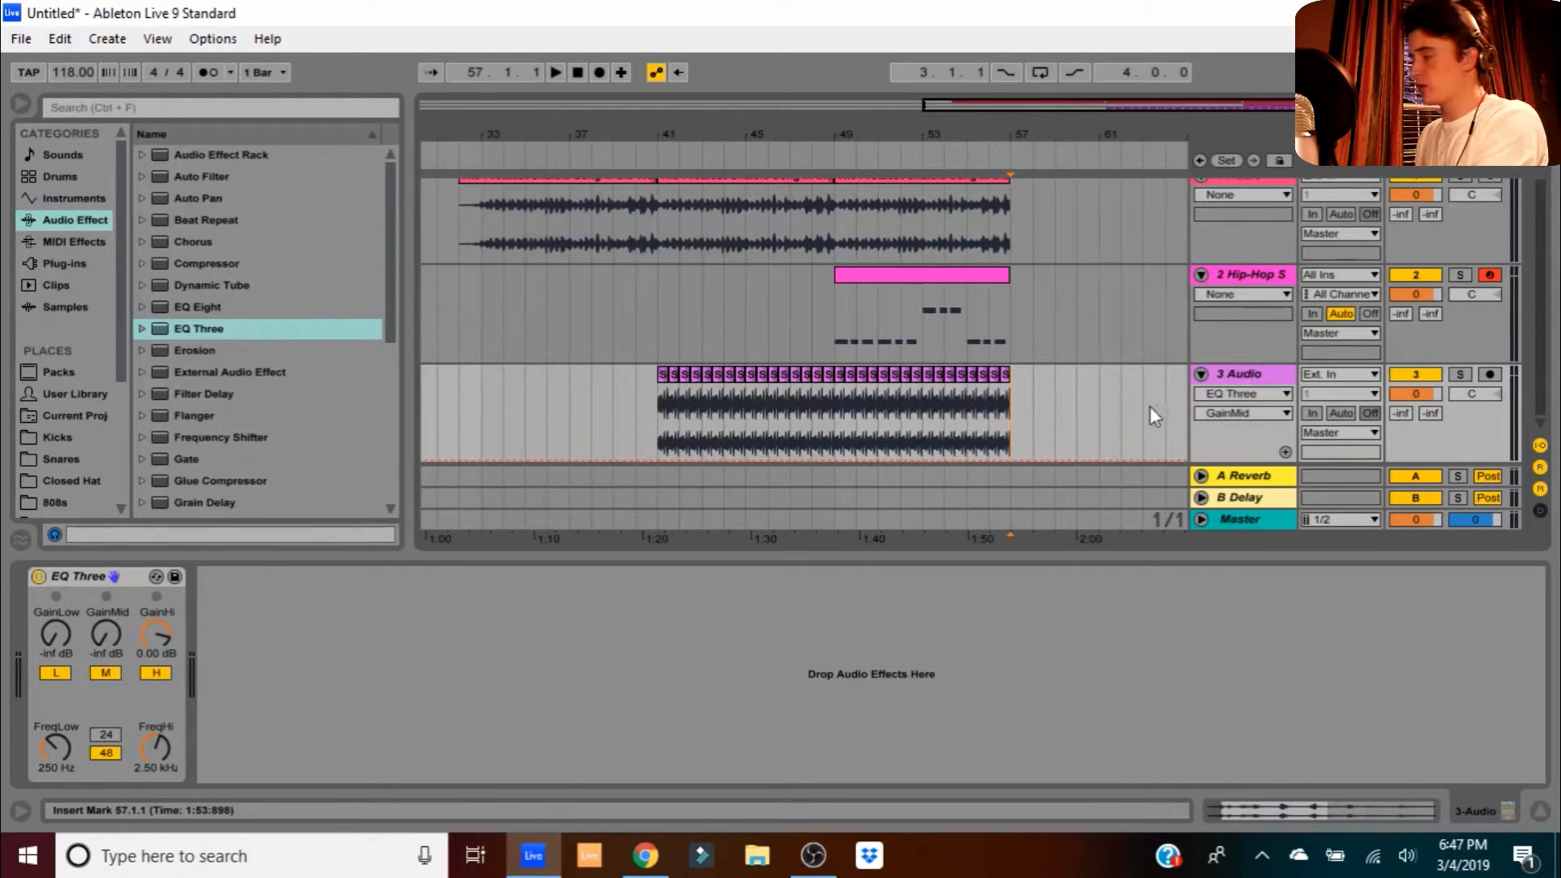
{"action": "left_click", "coordinate": [1201, 374]}
- Insert a 4 Audio track and drop triangle.wav from the Percussion folder onto it
{"action": "left_click", "coordinate": [1200, 276]}
{"action": "right_click", "coordinate": [1233, 349]}
{"action": "left_click", "coordinate": [1275, 366]}
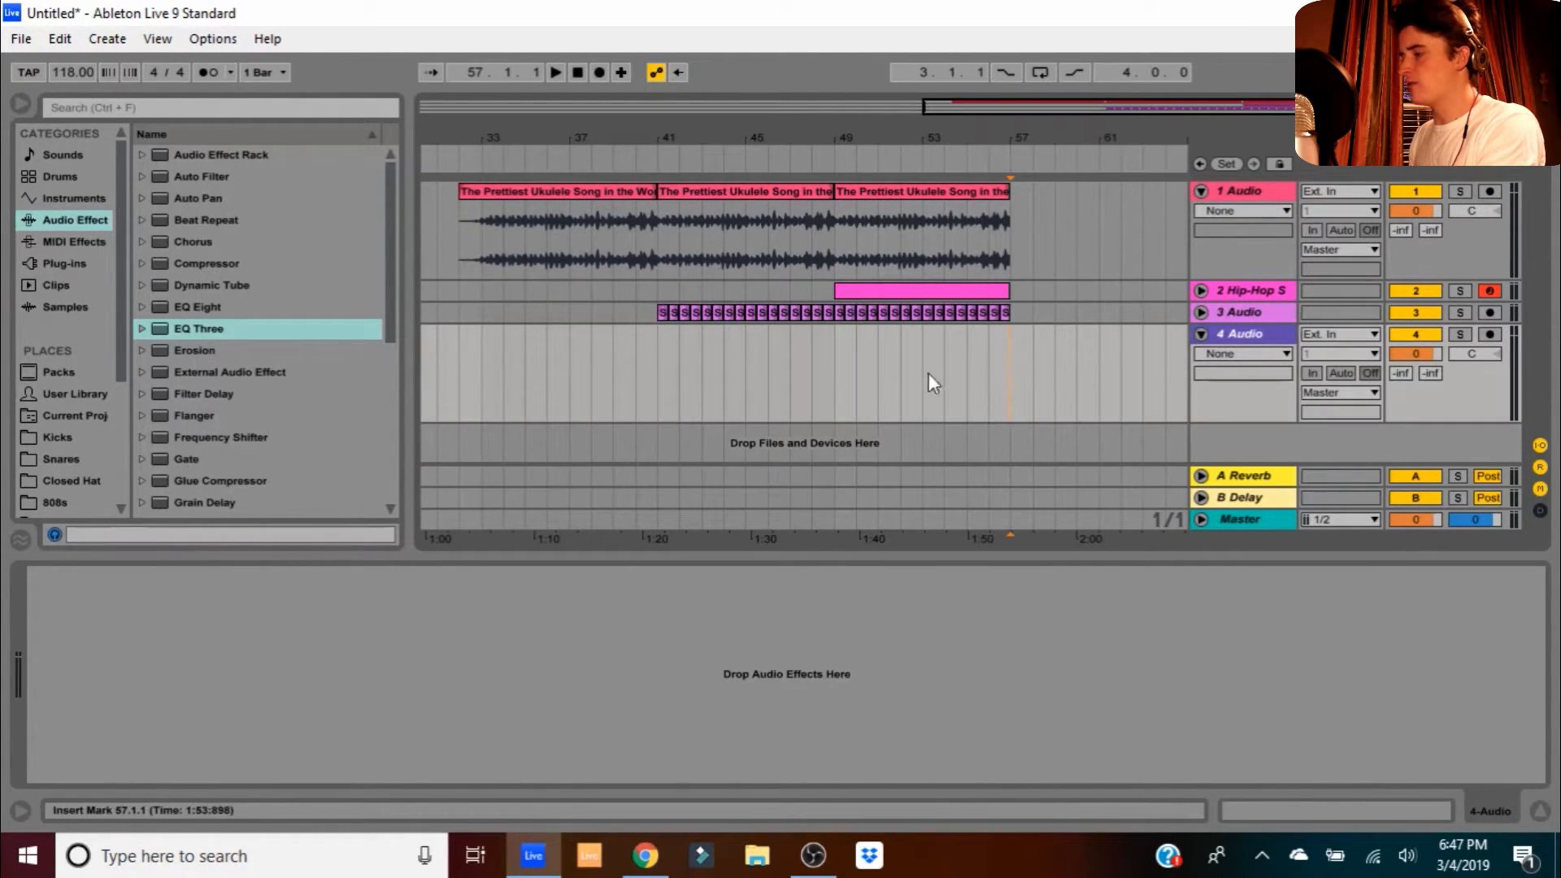
{"action": "scroll", "coordinate": [110, 449], "scroll_direction": "down", "scroll_amount": 2}
{"action": "left_click", "coordinate": [90, 477]}
{"action": "scroll", "coordinate": [273, 405], "scroll_direction": "down", "scroll_amount": 4}
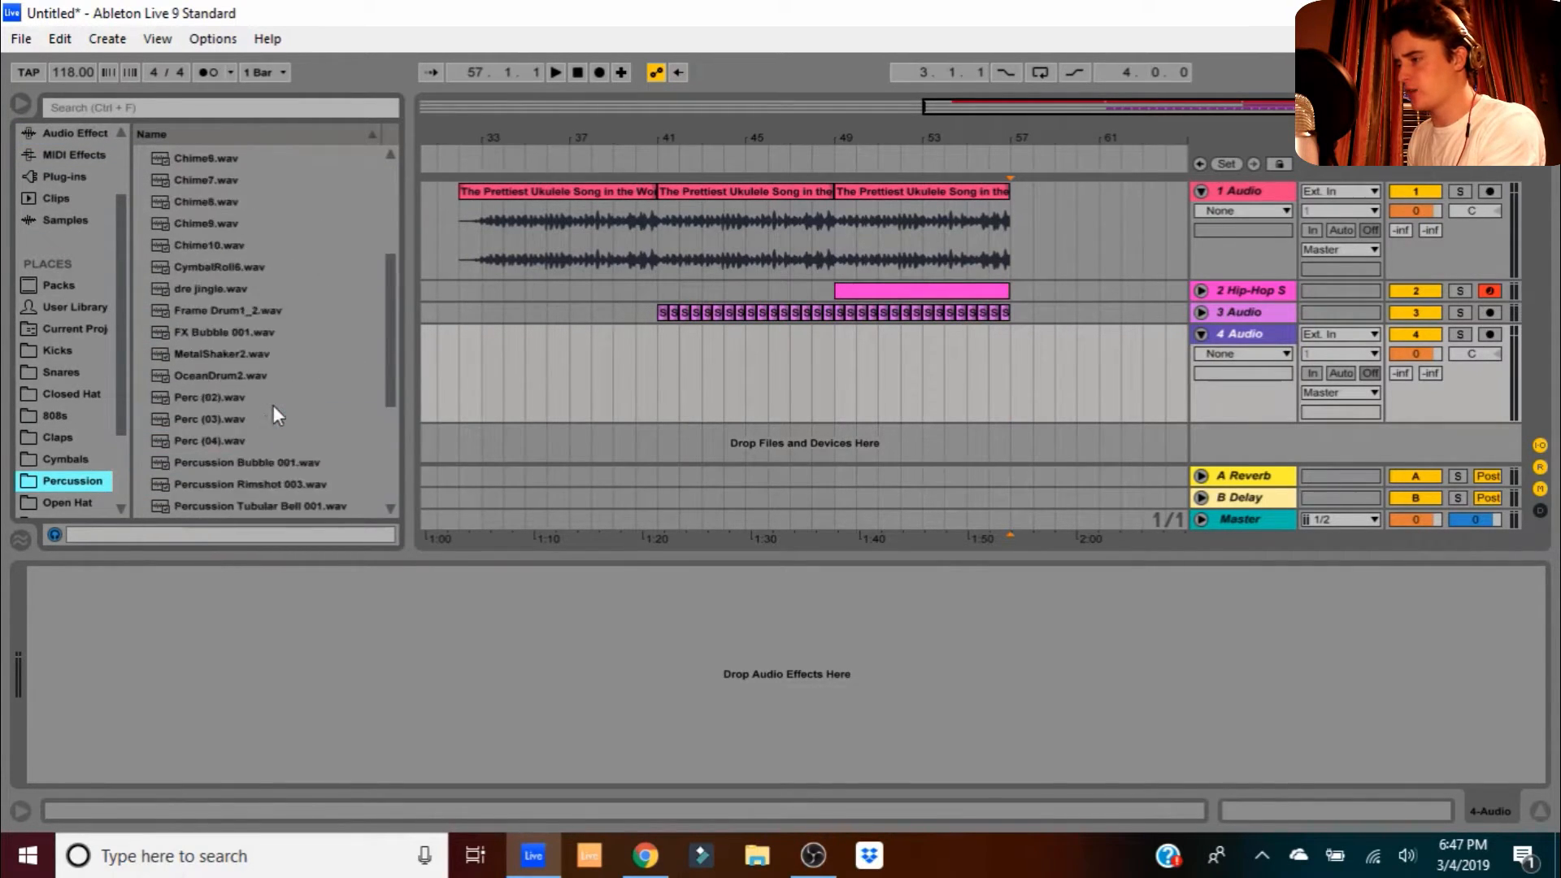
{"action": "left_click", "coordinate": [215, 462]}
{"action": "left_click_drag", "start_coordinate": [215, 462], "coordinate": [683, 374]}
- Move the triangle clip to 41.3.1, then duplicate its two-bar section three times and play it
{"action": "left_click_drag", "start_coordinate": [664, 143], "coordinate": [668, 261]}
{"action": "left_click_drag", "start_coordinate": [804, 334], "coordinate": [725, 346]}
{"action": "left_click_drag", "start_coordinate": [757, 144], "coordinate": [723, 105]}
{"action": "left_click", "coordinate": [720, 366]}
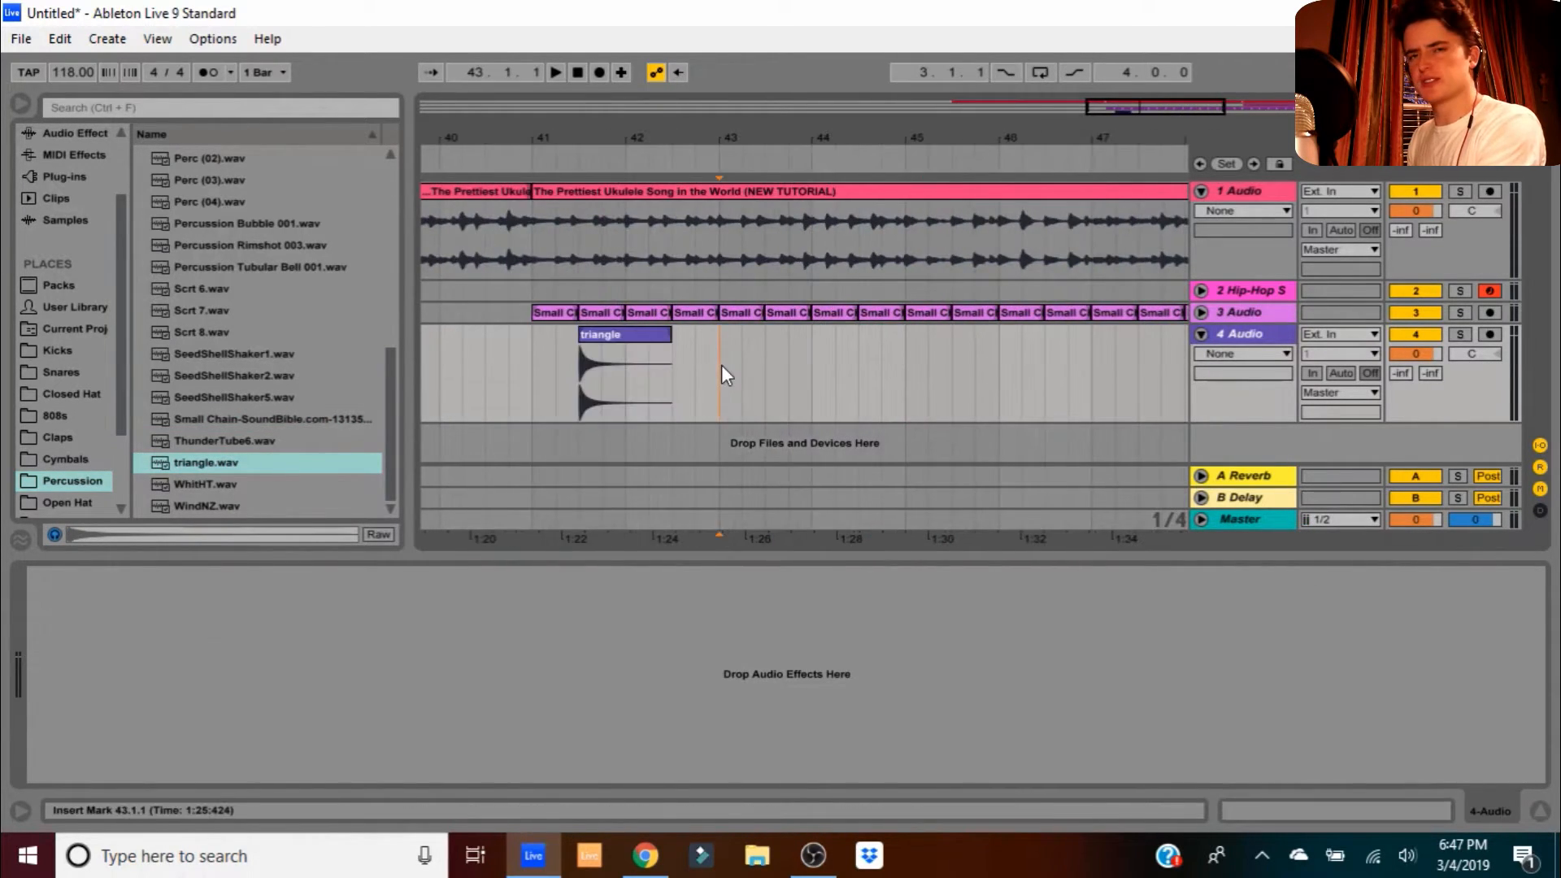
{"action": "left_click_drag", "start_coordinate": [720, 364], "coordinate": [529, 363]}
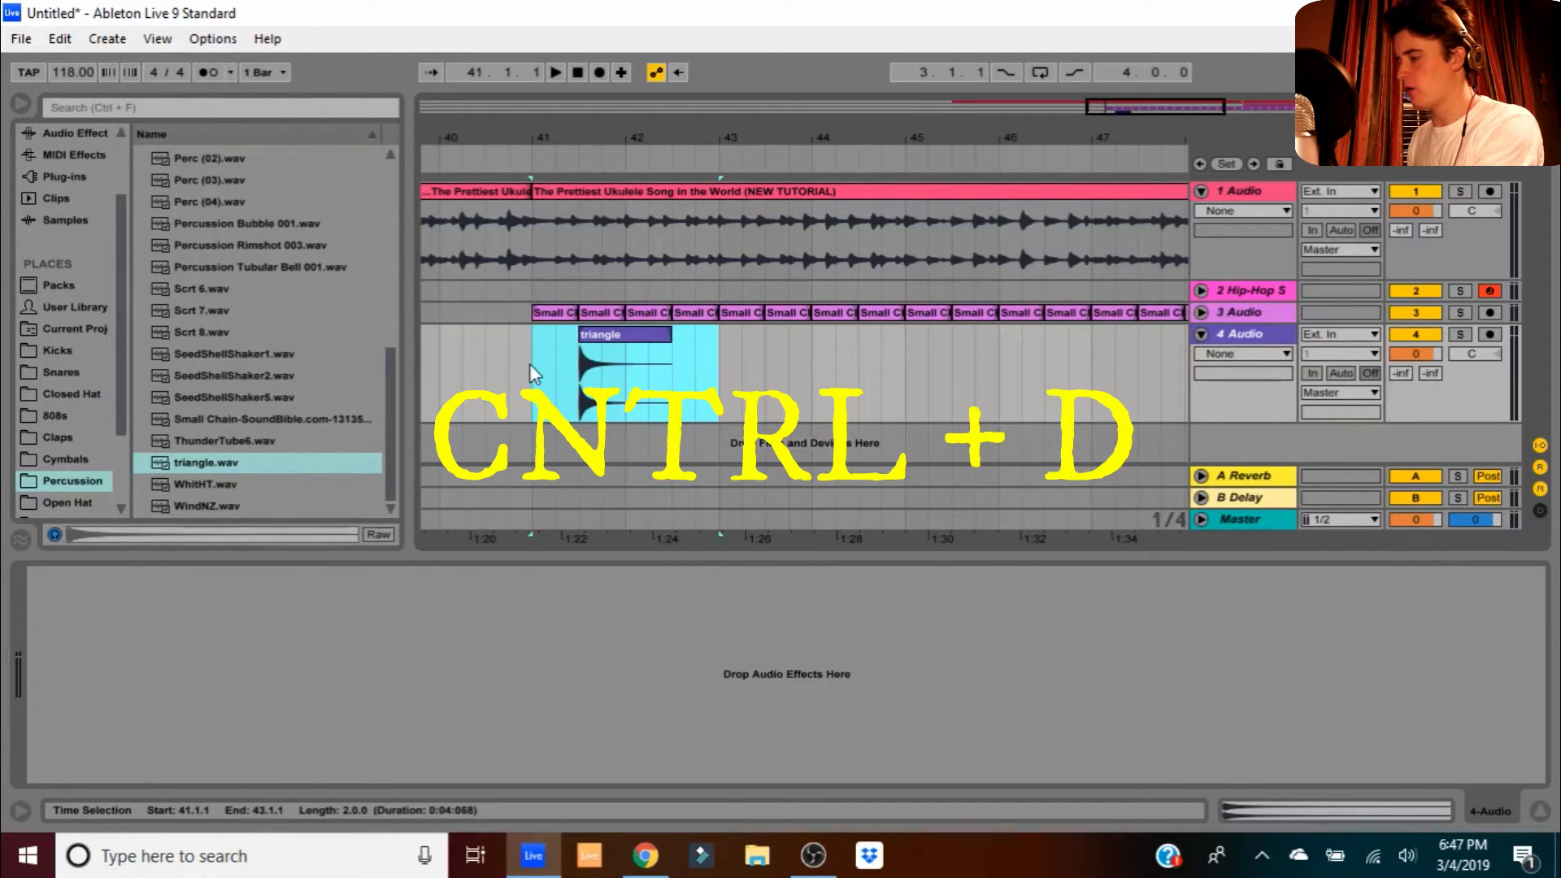
{"action": "key", "text": "ctrl+d"}
{"action": "key", "text": "ctrl+d"}
{"action": "left_click_drag", "start_coordinate": [643, 143], "coordinate": [641, 109]}
{"action": "key", "text": "ctrl+d"}
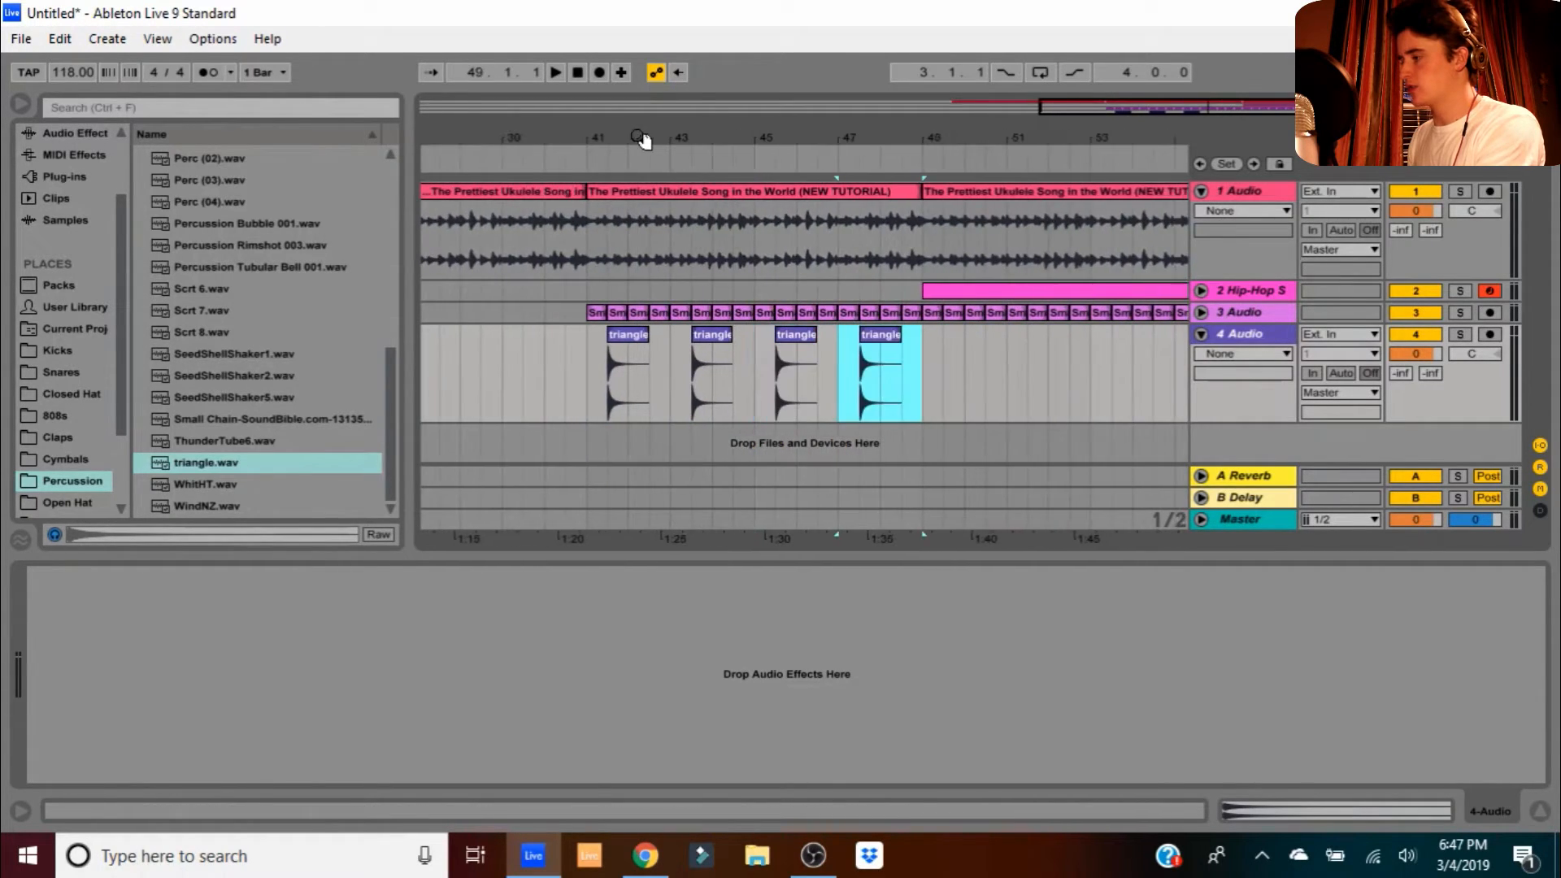
{"action": "left_click", "coordinate": [559, 157]}
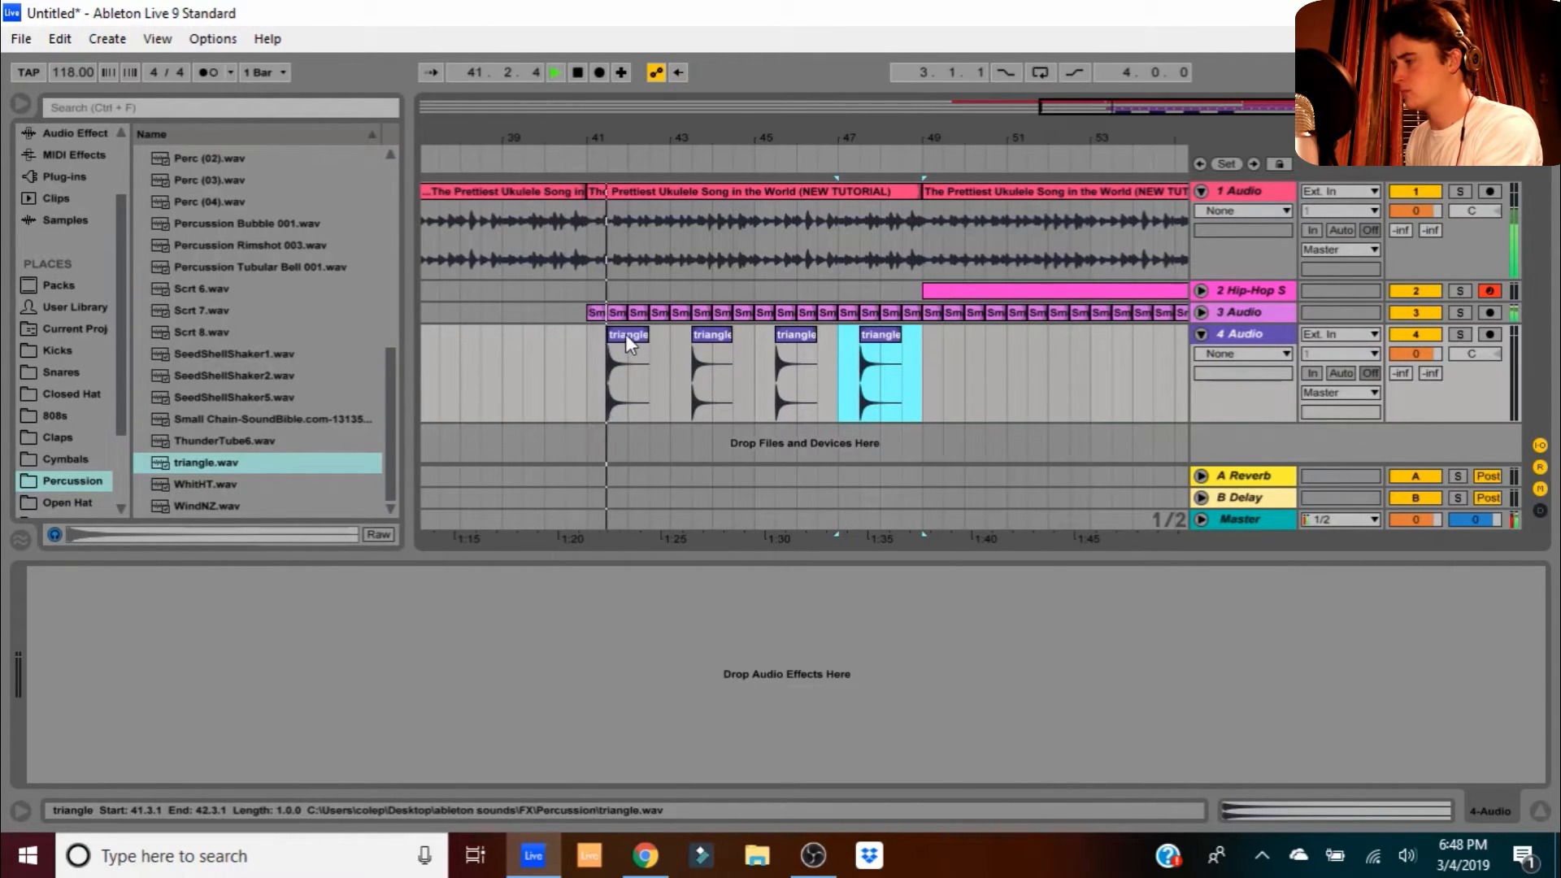
- Adjust the first triangle clip's pitch and replay from bar 41 to check it
{"action": "double_click", "coordinate": [627, 333]}
{"action": "left_click_drag", "start_coordinate": [137, 705], "coordinate": [137, 716]}
{"action": "left_click", "coordinate": [580, 164]}
{"action": "left_click_drag", "start_coordinate": [686, 329], "coordinate": [605, 339]}
{"action": "key", "text": "space"}
{"action": "left_click", "coordinate": [682, 325]}
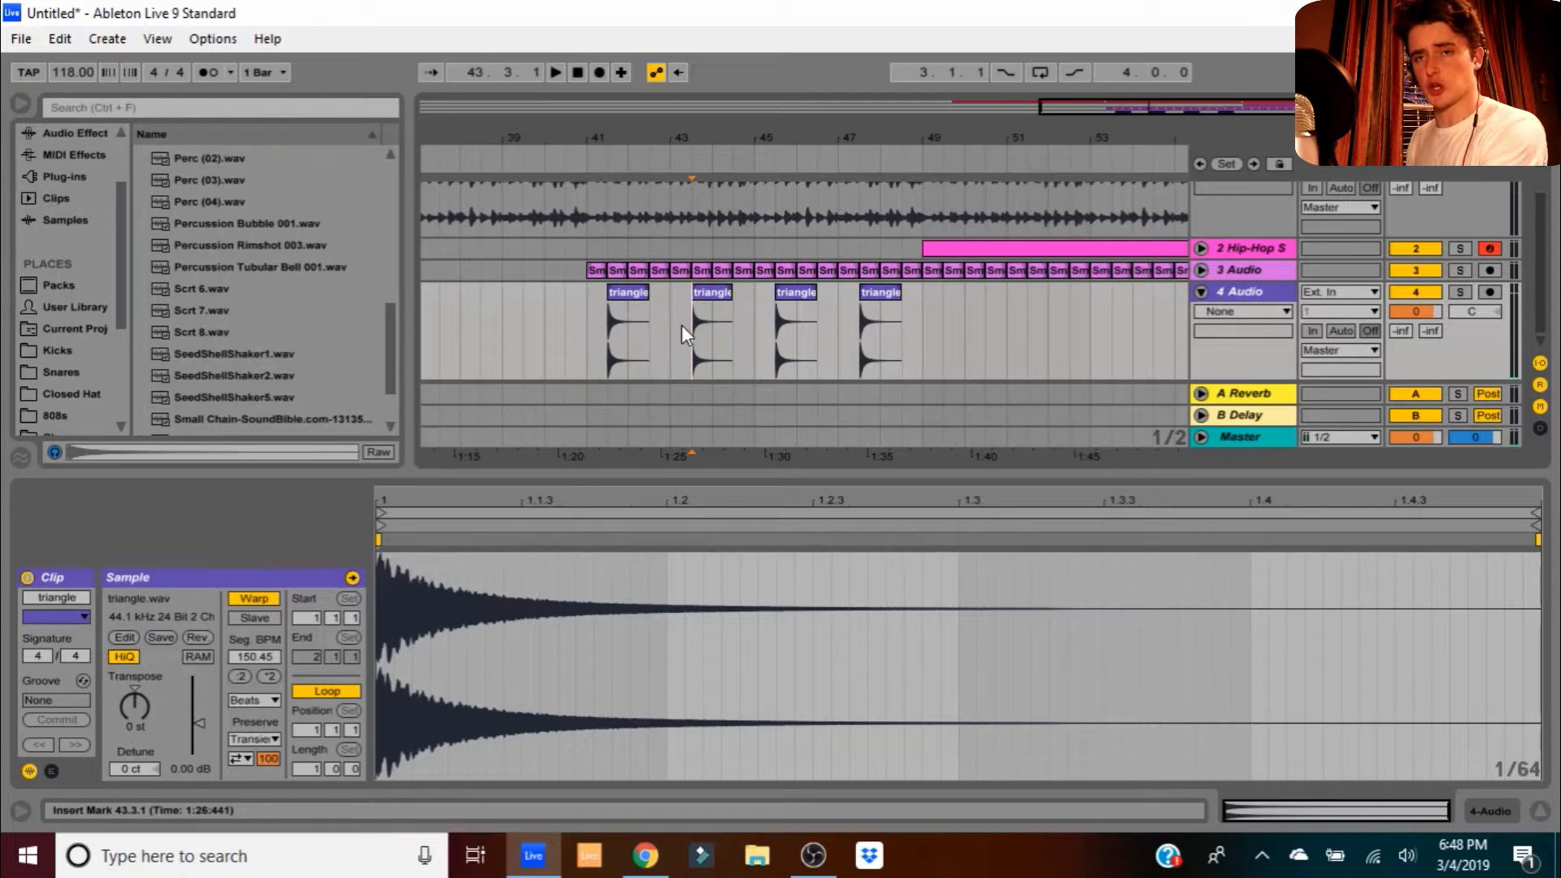
{"action": "left_click", "coordinate": [1202, 292]}
- Insert 5 Audio, place Perc (02).wav at 41.3.1, and audition it from bar 40
{"action": "right_click", "coordinate": [1248, 364]}
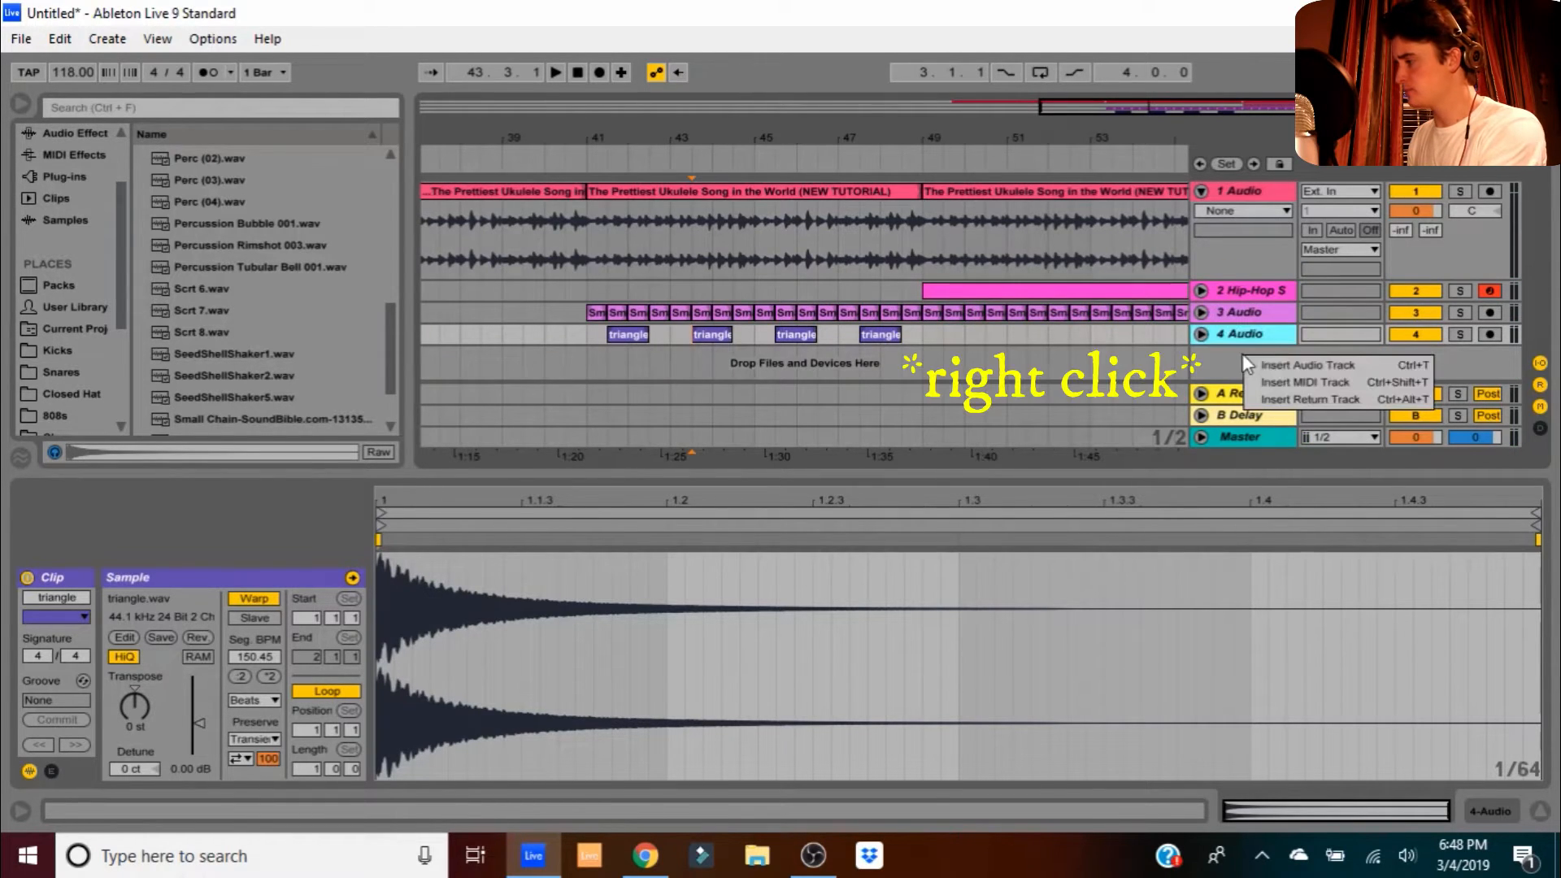
{"action": "left_click", "coordinate": [1267, 362]}
{"action": "scroll", "coordinate": [251, 343], "scroll_direction": "up", "scroll_amount": 2}
{"action": "left_click", "coordinate": [256, 351]}
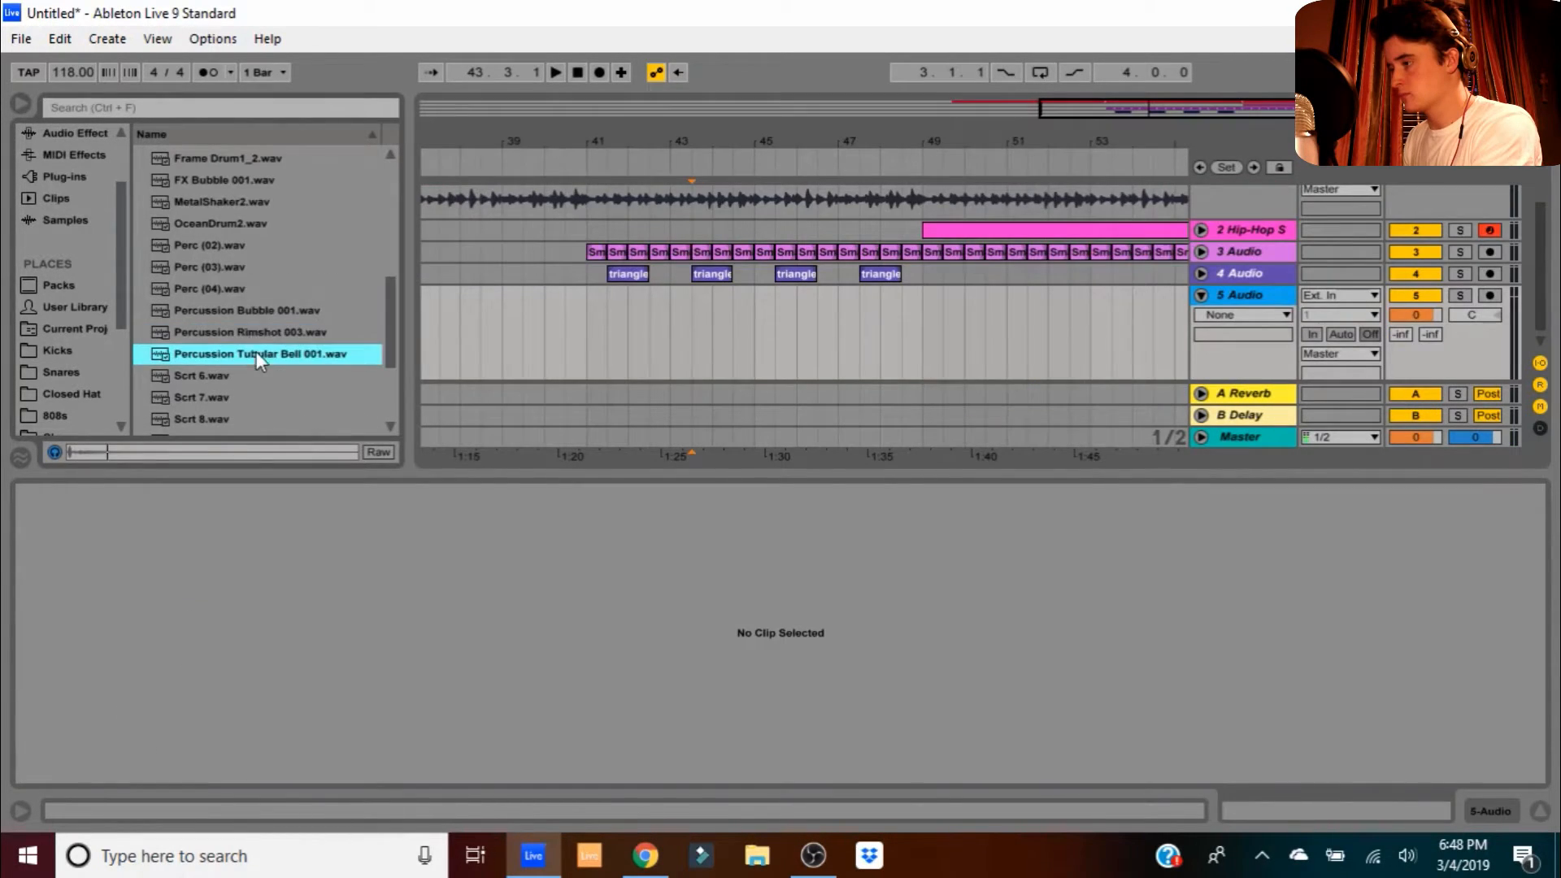
{"action": "left_click", "coordinate": [221, 246]}
{"action": "left_click_drag", "start_coordinate": [184, 246], "coordinate": [611, 296]}
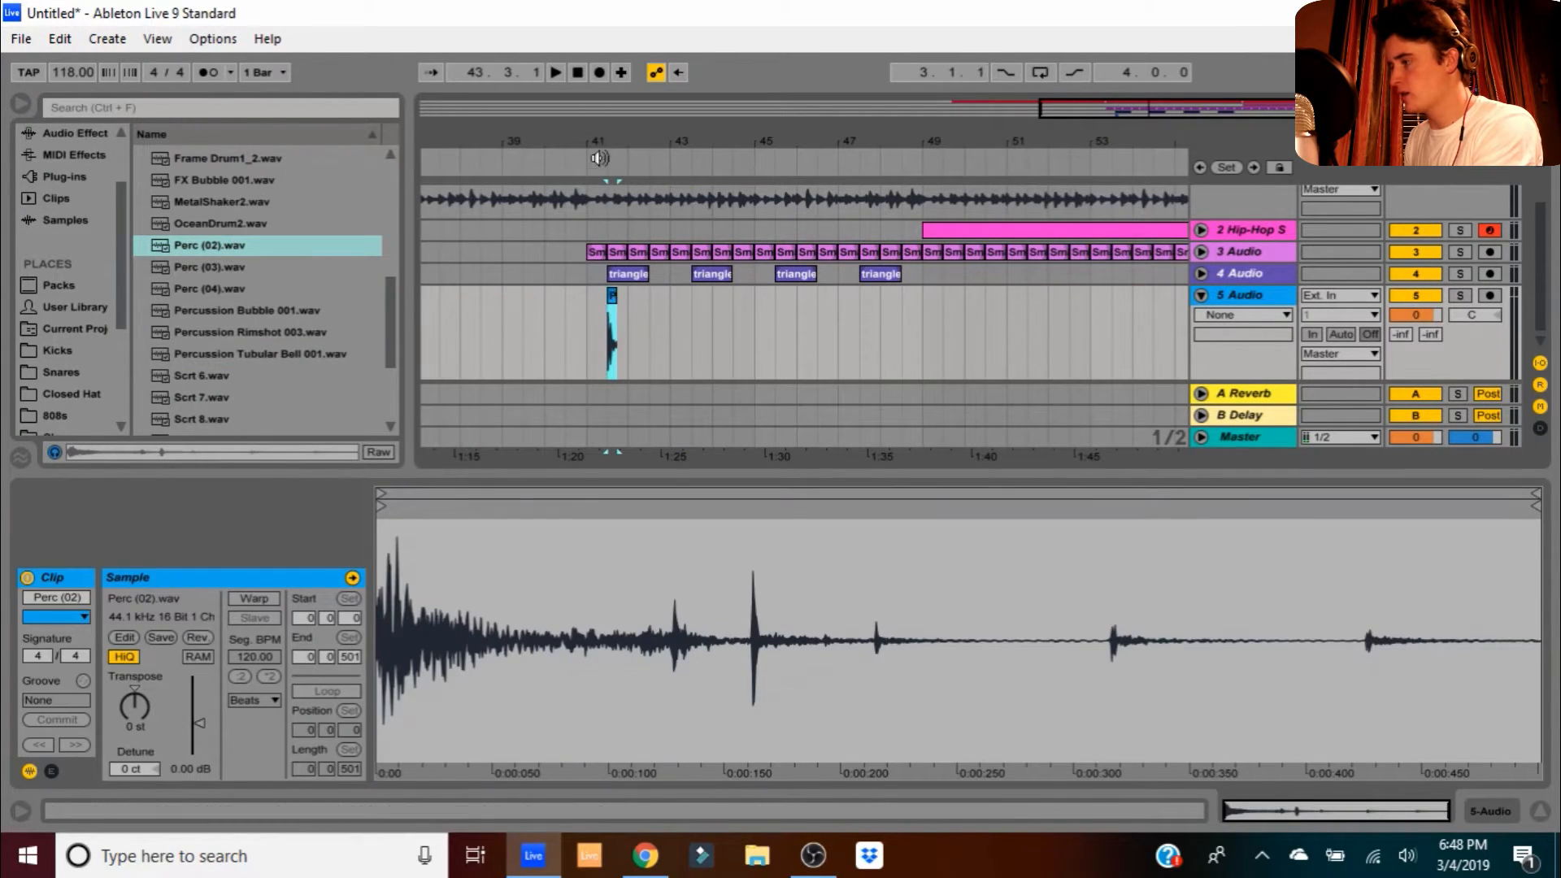
{"action": "left_click_drag", "start_coordinate": [605, 134], "coordinate": [601, 162]}
{"action": "left_click", "coordinate": [540, 172]}
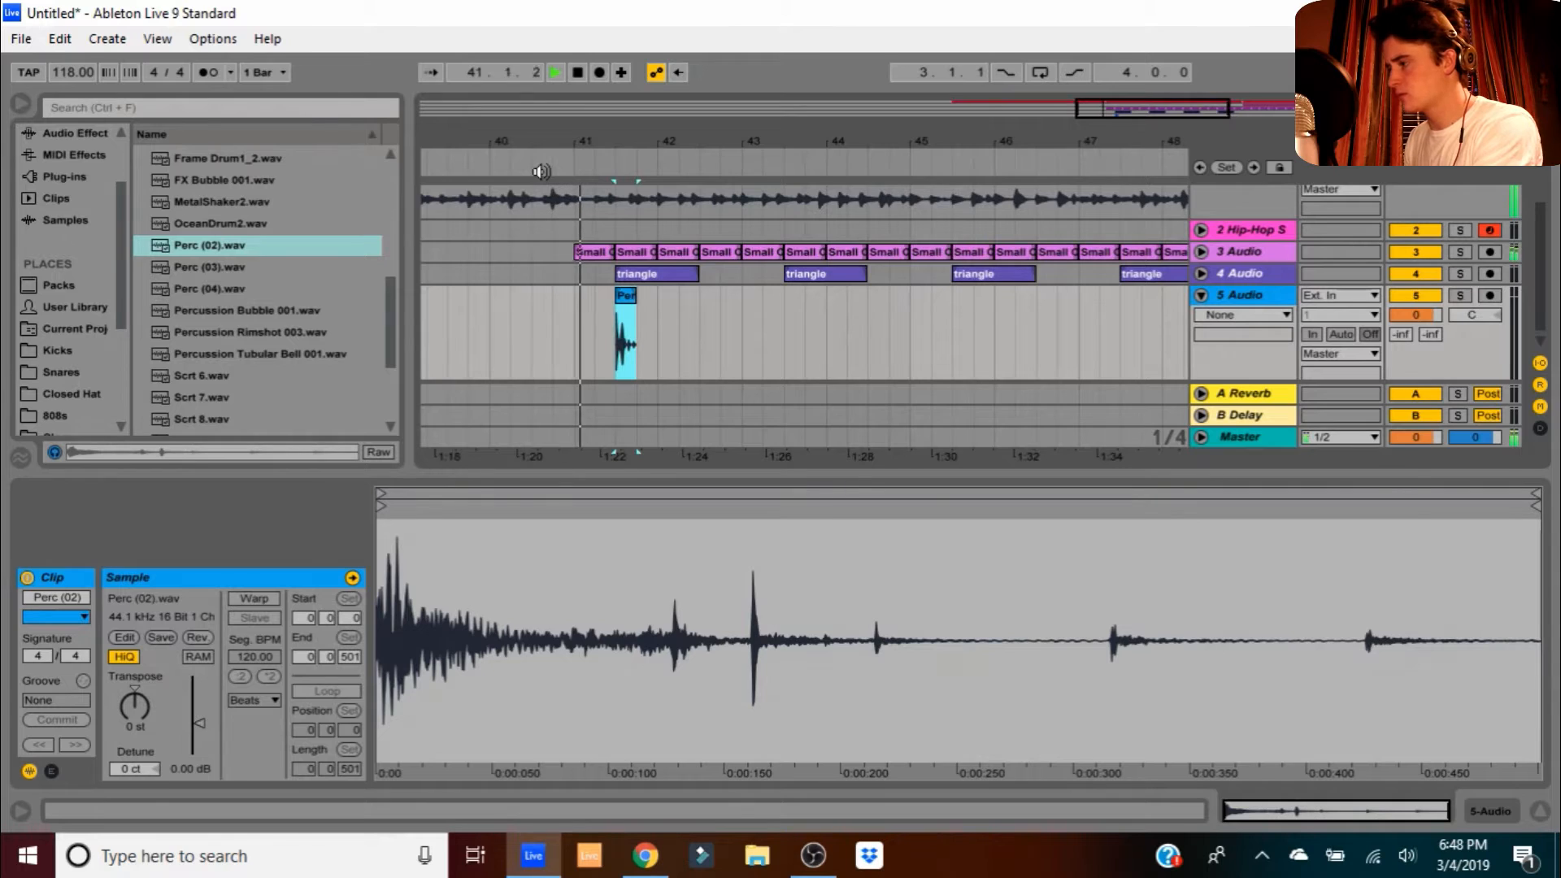
{"action": "key", "text": "space"}
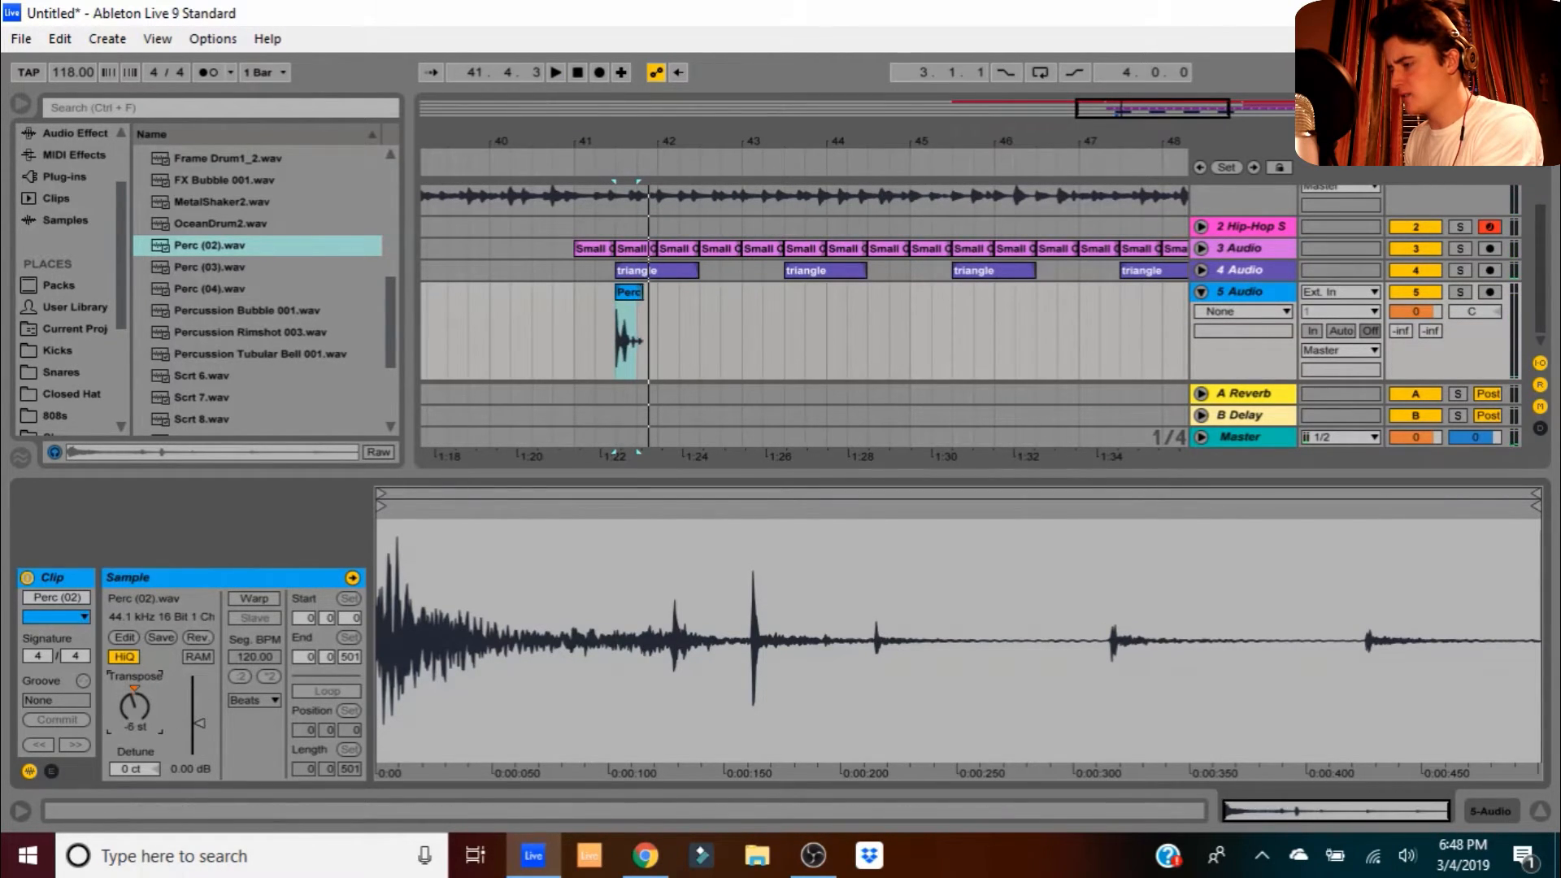
{"action": "left_click", "coordinate": [537, 168]}
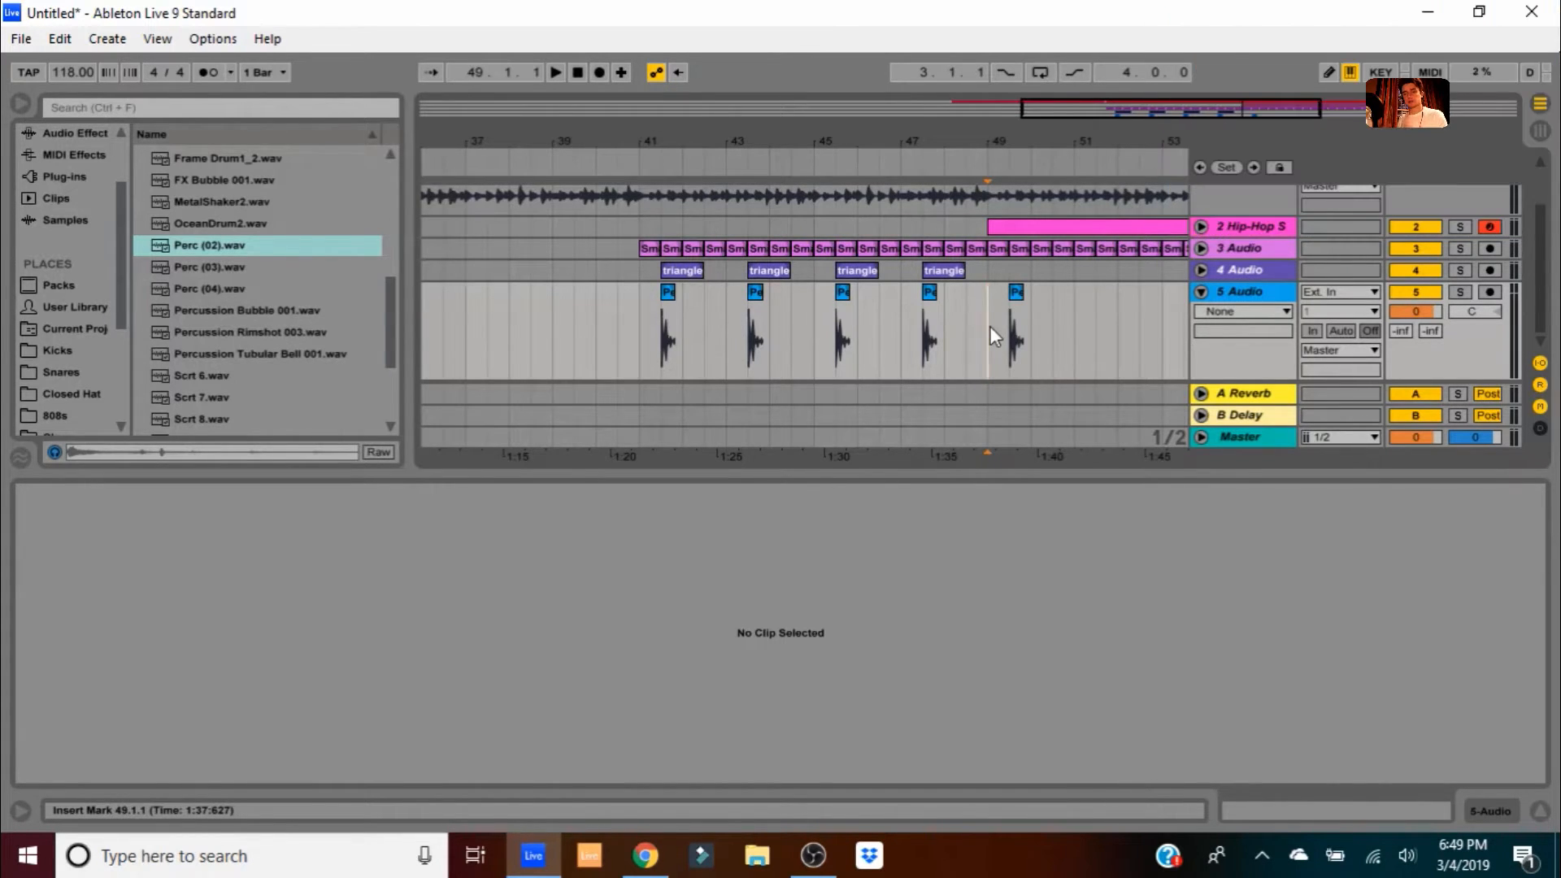
{"action": "left_click", "coordinate": [1272, 247]}
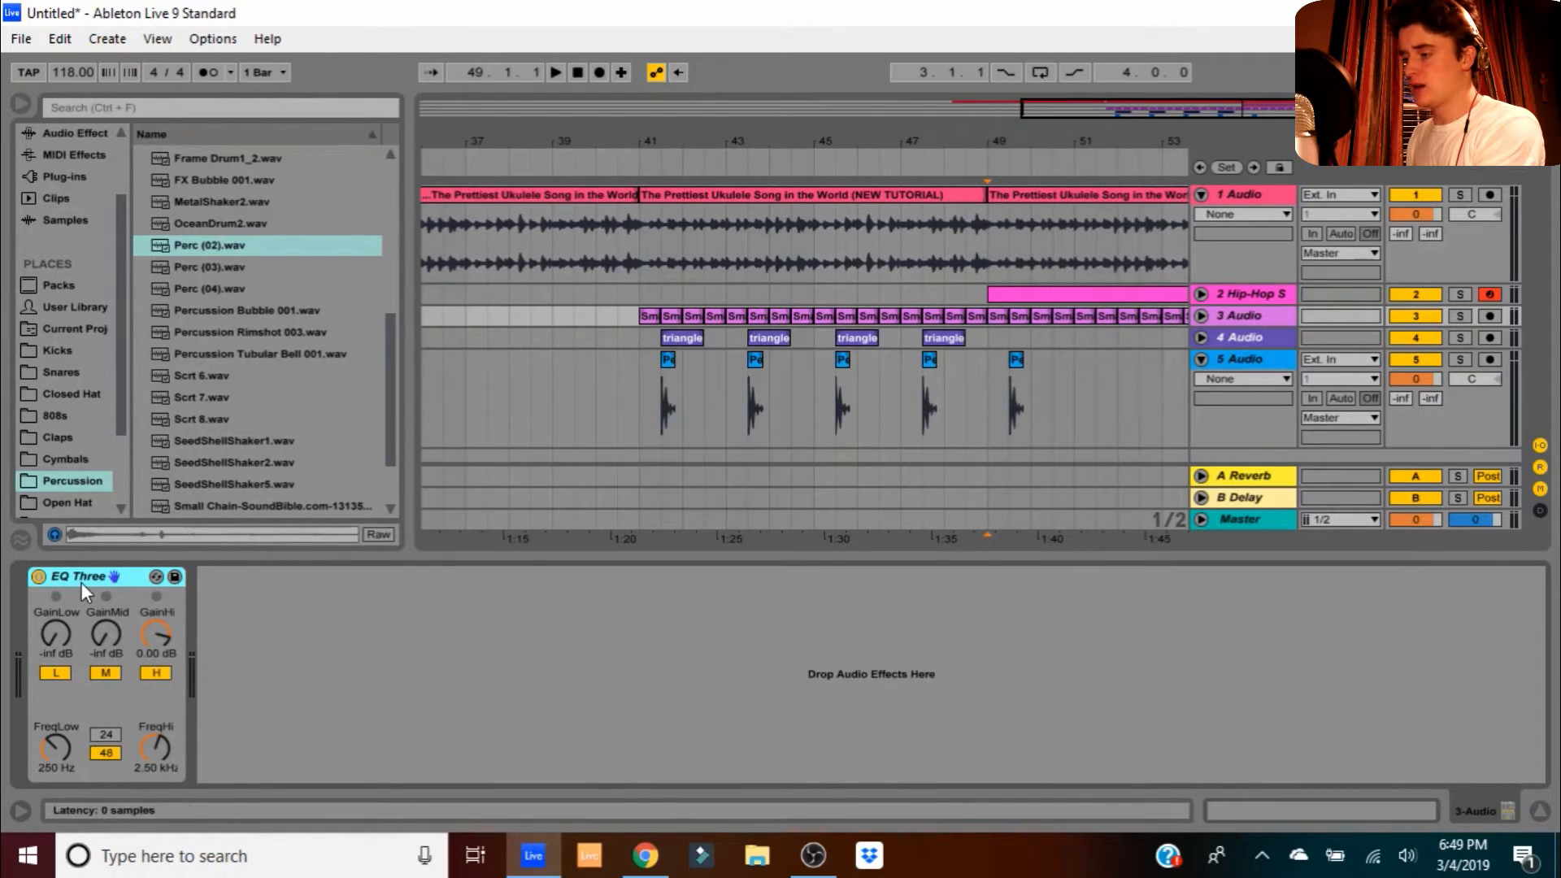
- Copy EQ Three onto the triangle and Perc tracks, then solo Perc, raising its mids and cutting its highs
{"action": "left_click_drag", "start_coordinate": [85, 573], "coordinate": [1255, 339]}
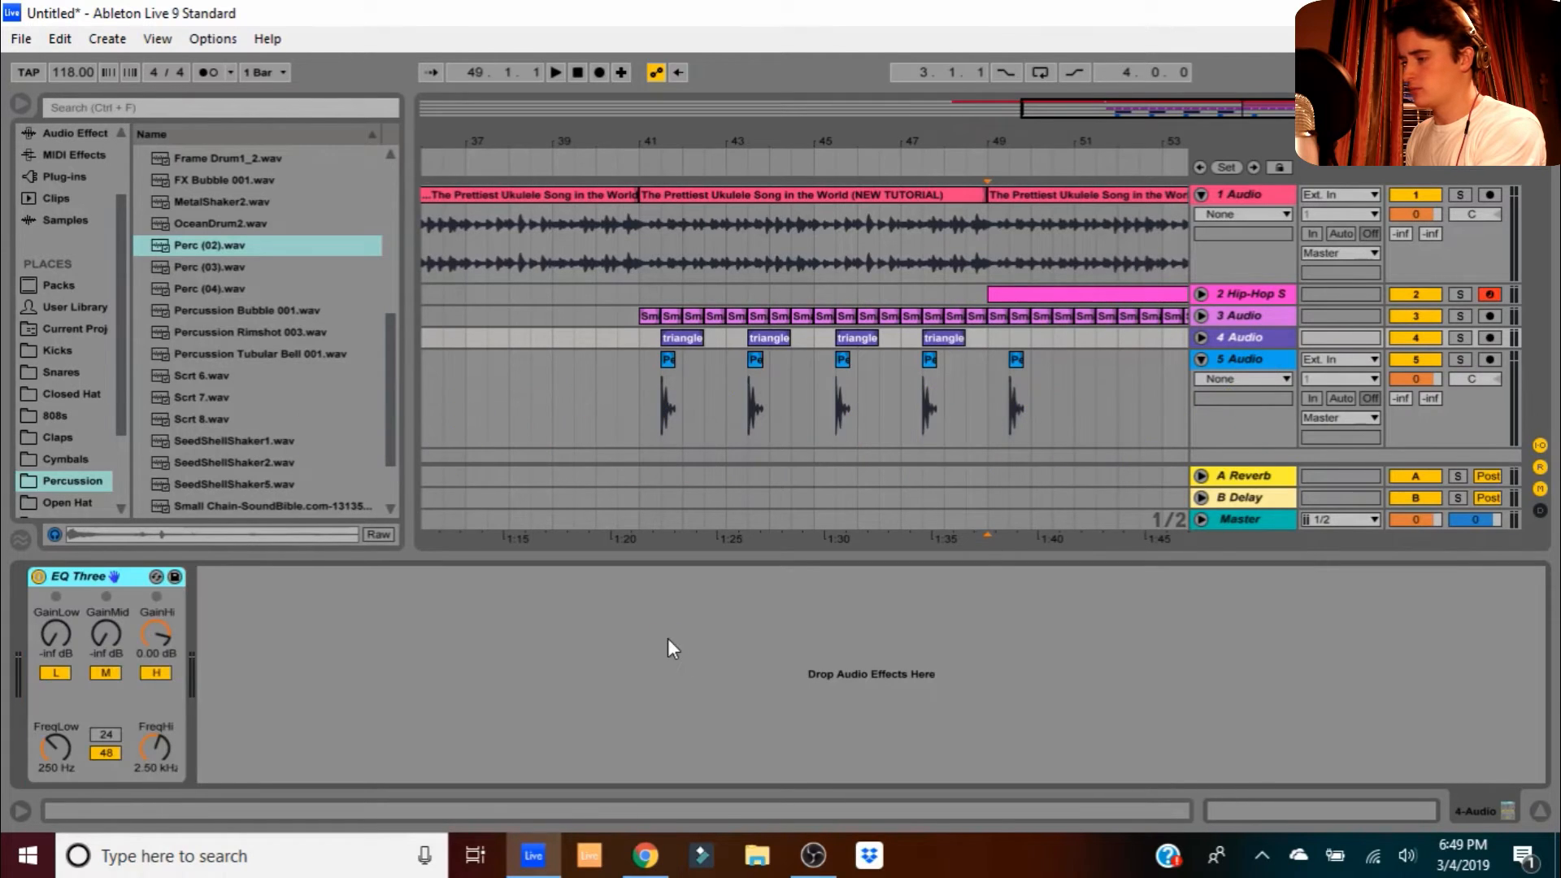
{"action": "left_click_drag", "start_coordinate": [83, 577], "coordinate": [616, 494]}
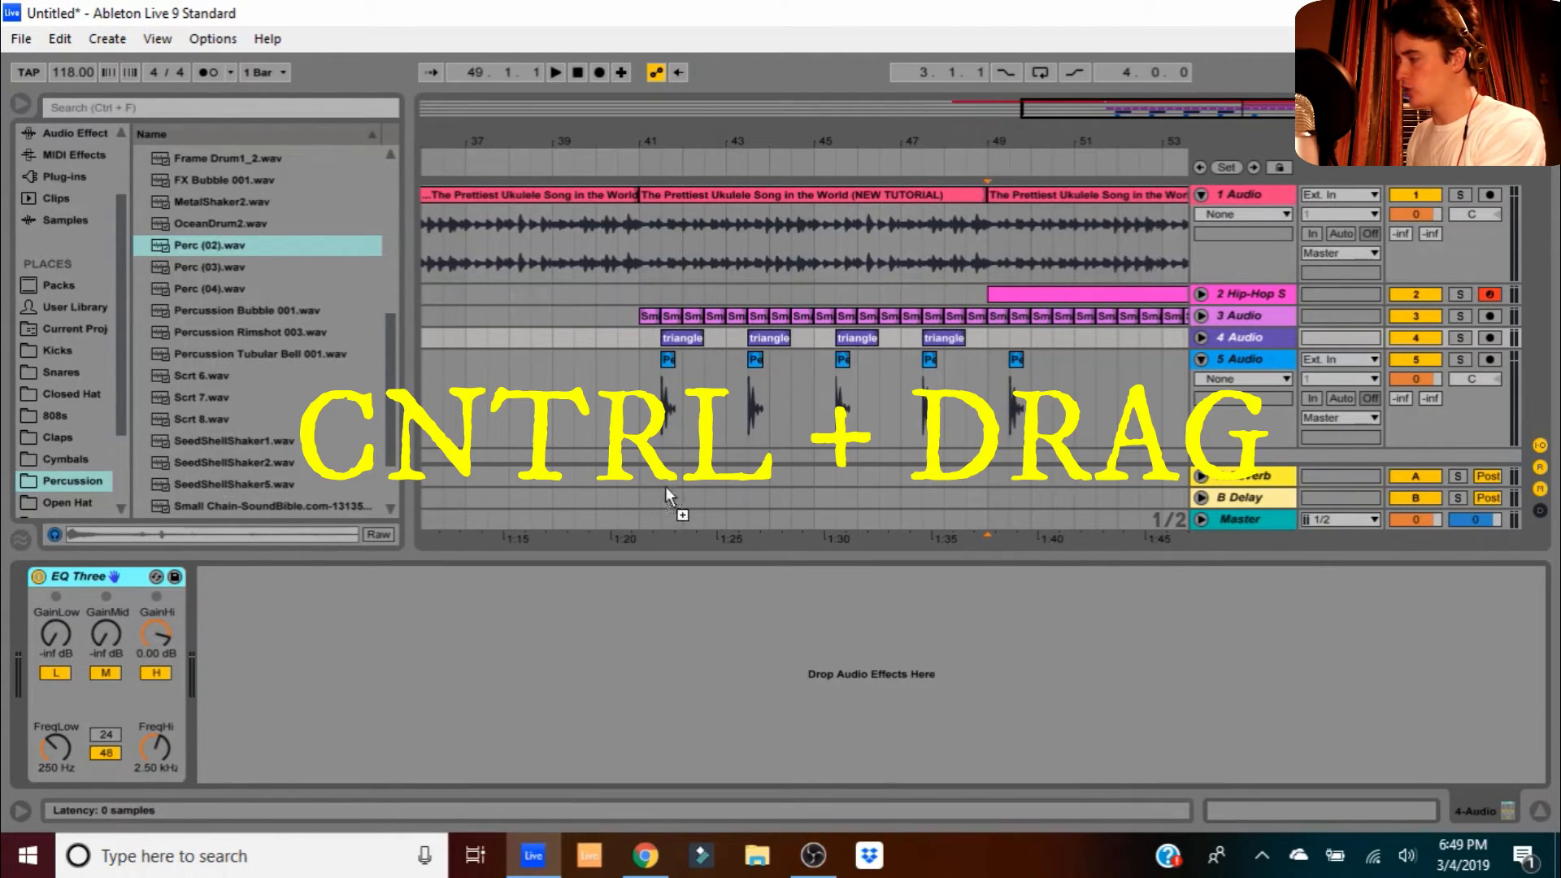
{"action": "left_click_drag", "start_coordinate": [1236, 363], "coordinate": [1236, 362]}
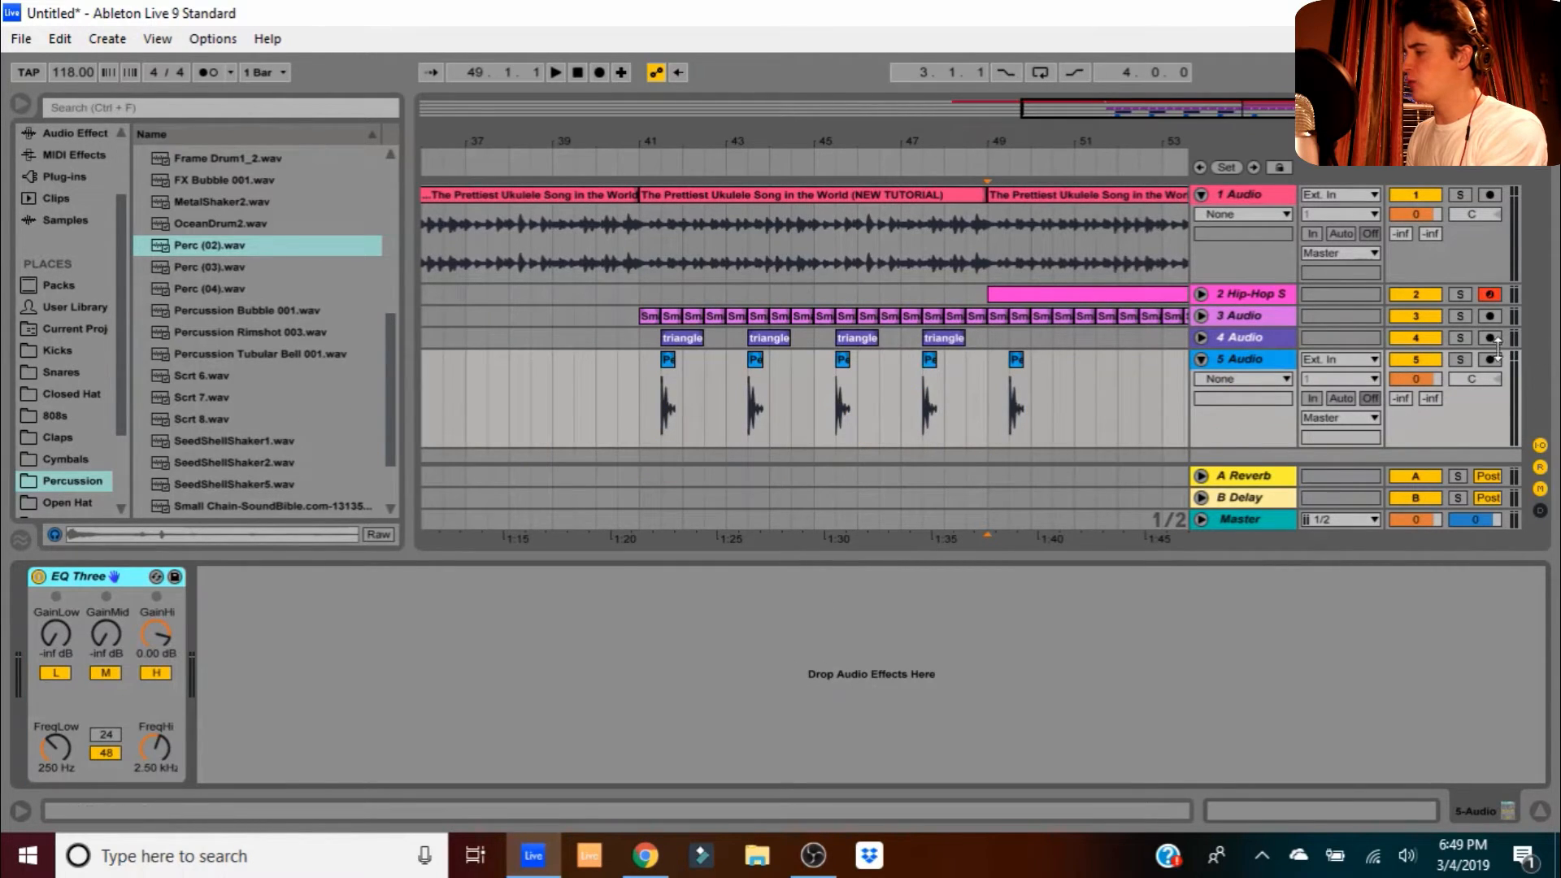
{"action": "left_click", "coordinate": [1460, 359]}
{"action": "left_click", "coordinate": [666, 363]}
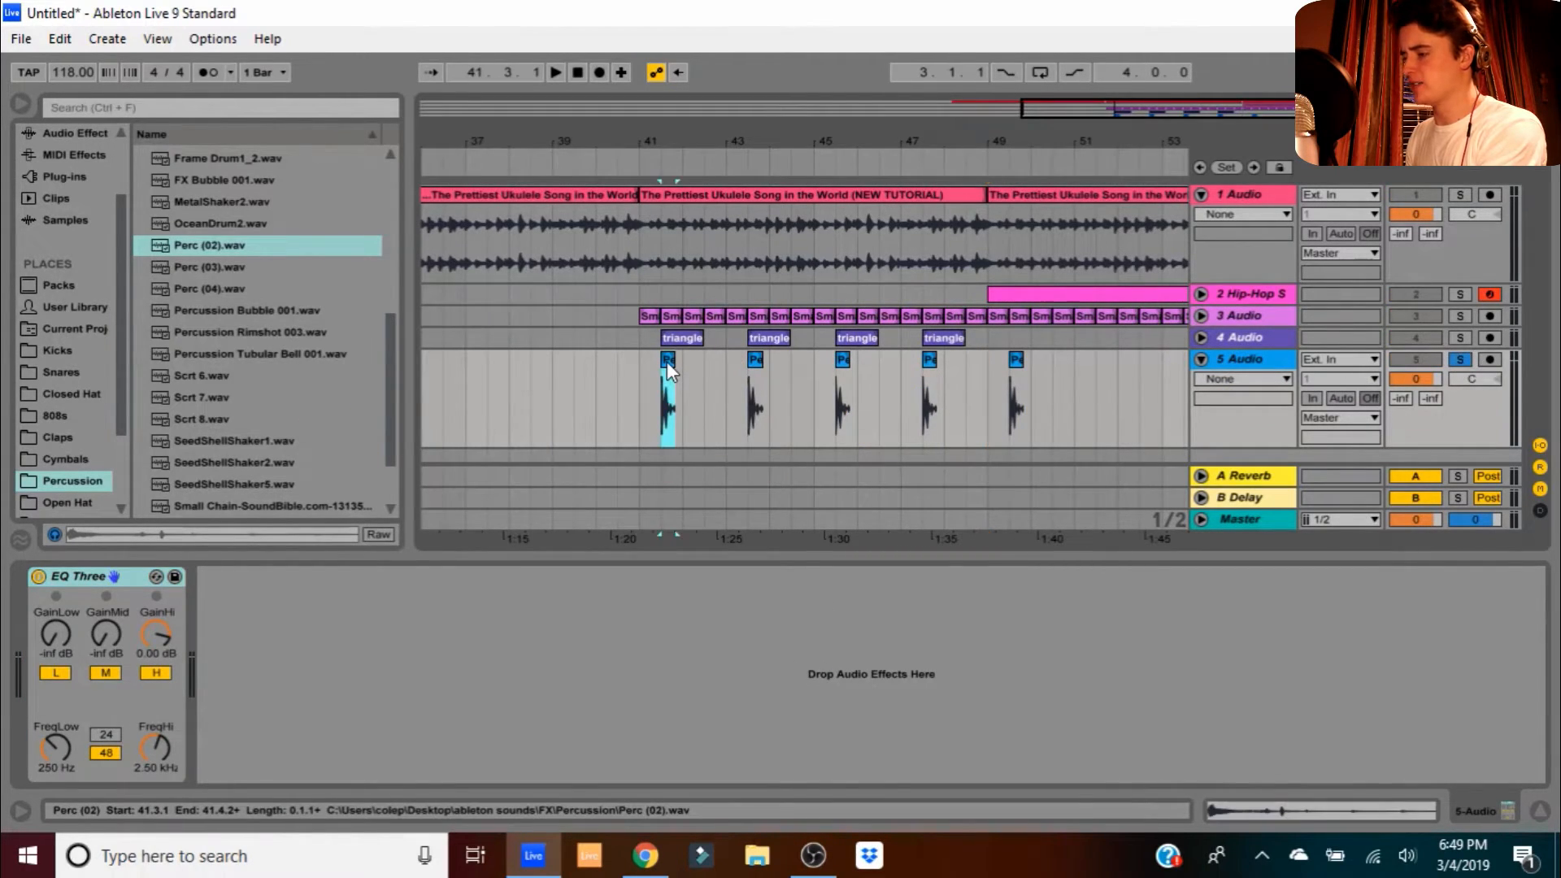
{"action": "key", "text": "space"}
{"action": "left_click_drag", "start_coordinate": [102, 638], "coordinate": [102, 569]}
{"action": "mouse_move", "coordinate": [156, 638]}
{"action": "left_mouse_down"}
{"action": "mouse_move", "coordinate": [156, 683]}
{"action": "mouse_move", "coordinate": [110, 620]}
{"action": "mouse_move", "coordinate": [159, 626]}
{"action": "left_mouse_up"}
{"action": "key", "text": "space"}
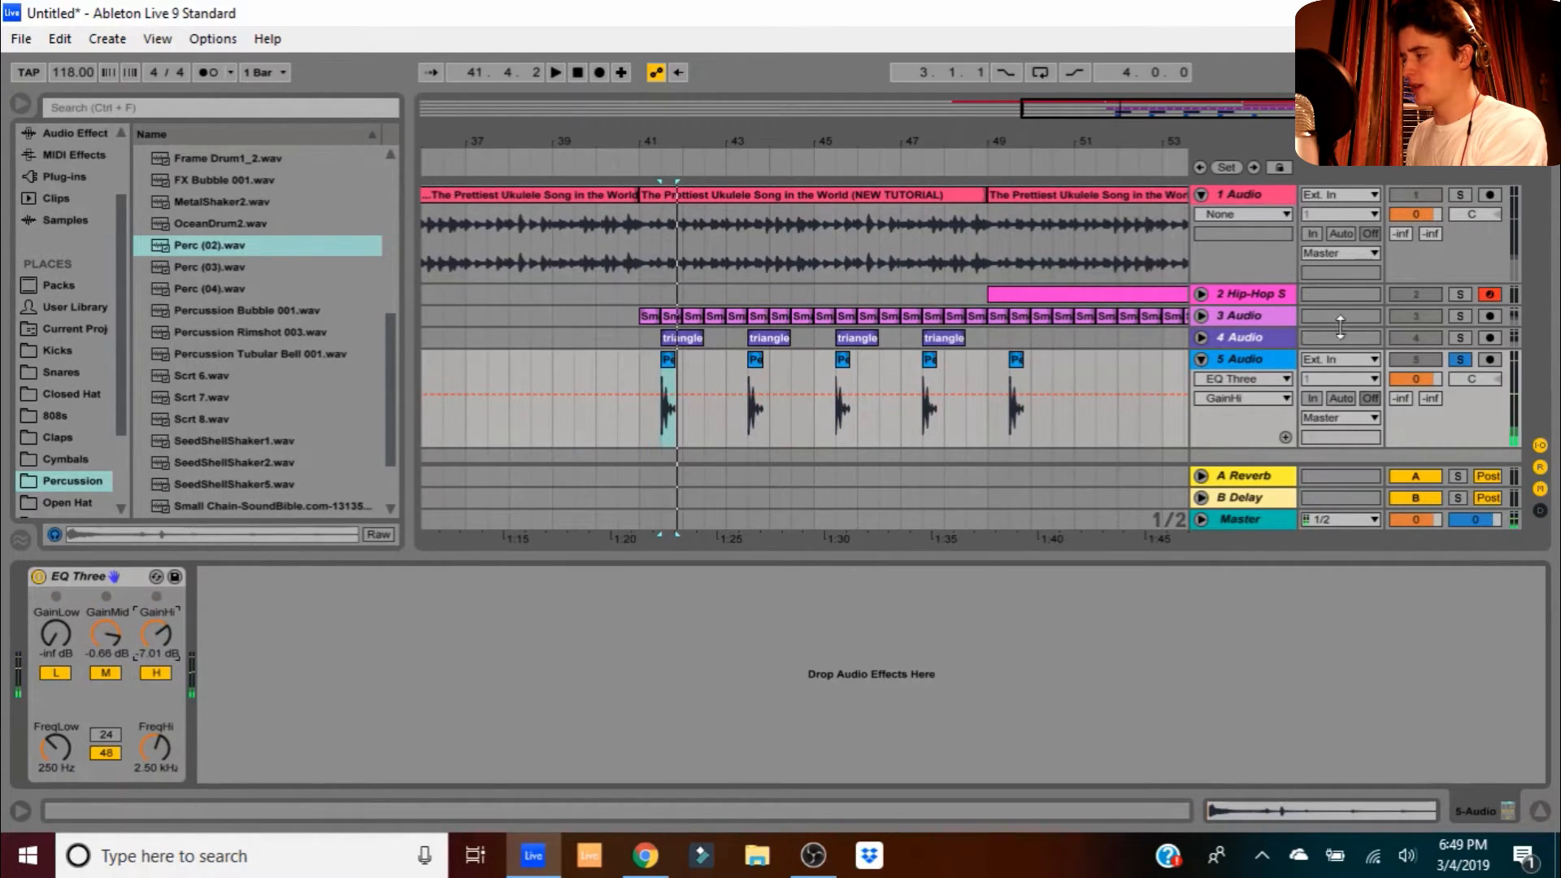
- Solo the triangle track and cut its EQ Three highs to -6.70 dB while listening
{"action": "left_click", "coordinate": [1461, 338]}
{"action": "left_click", "coordinate": [667, 338]}
{"action": "key", "text": "space"}
{"action": "key", "text": "space"}
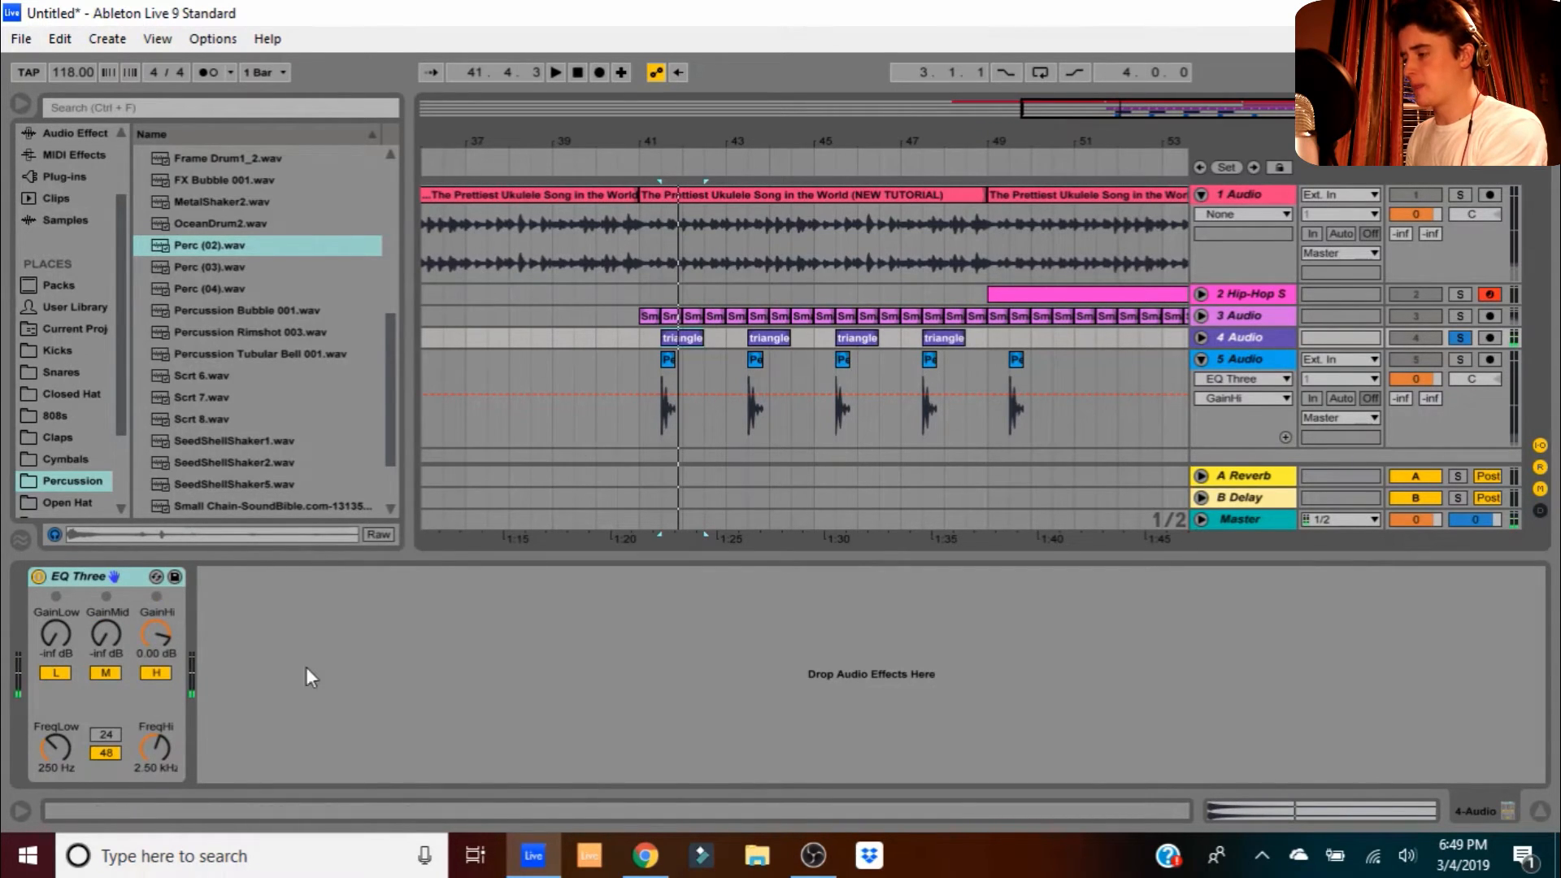
{"action": "left_click_drag", "start_coordinate": [152, 646], "coordinate": [152, 666]}
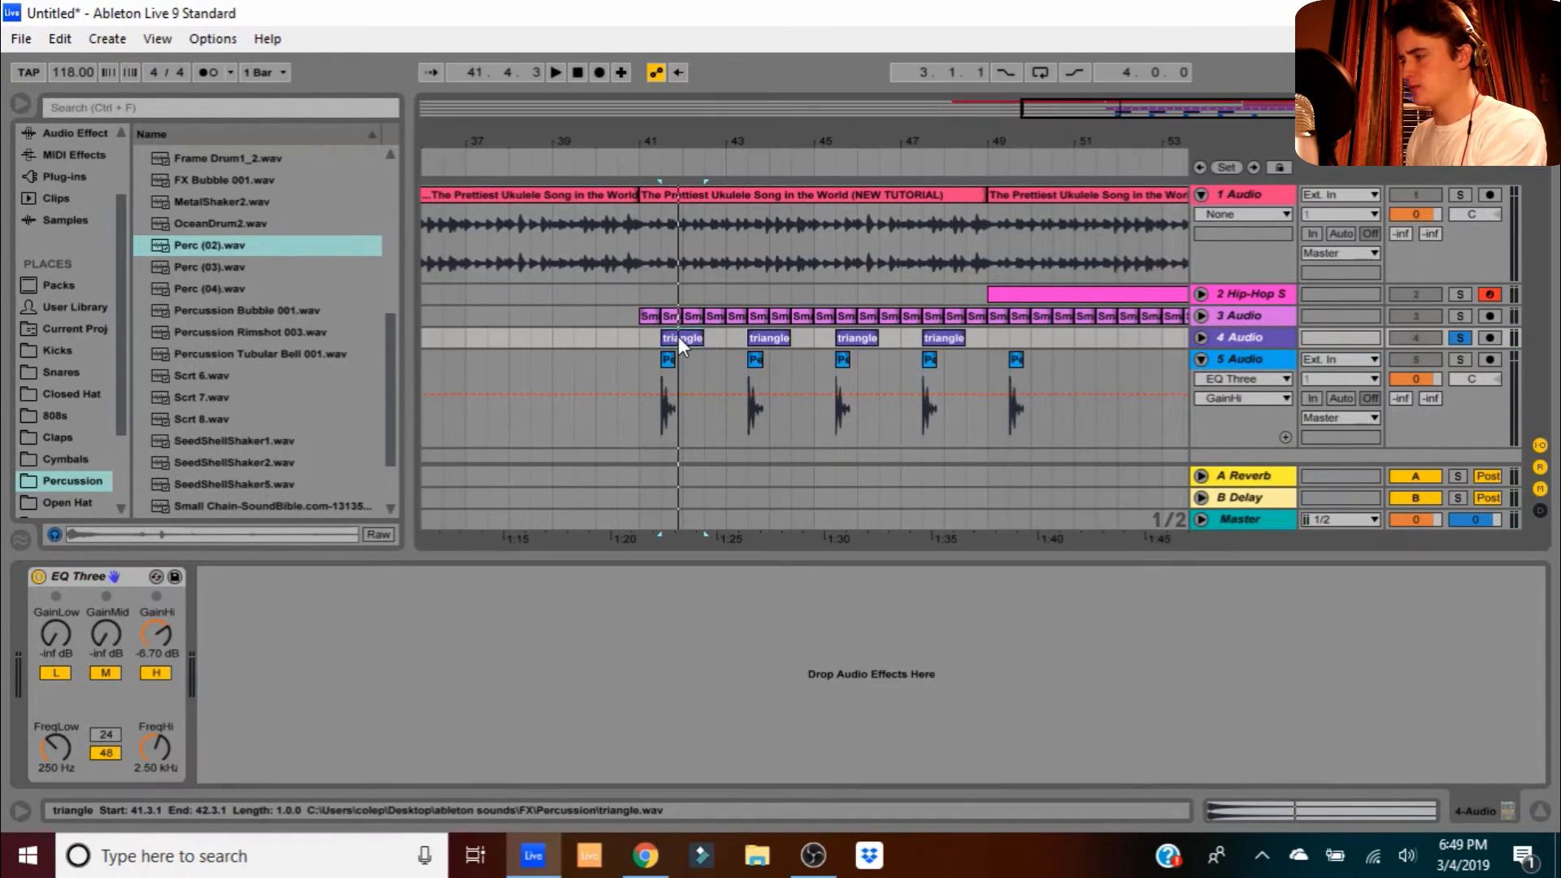
{"action": "key", "text": "space"}
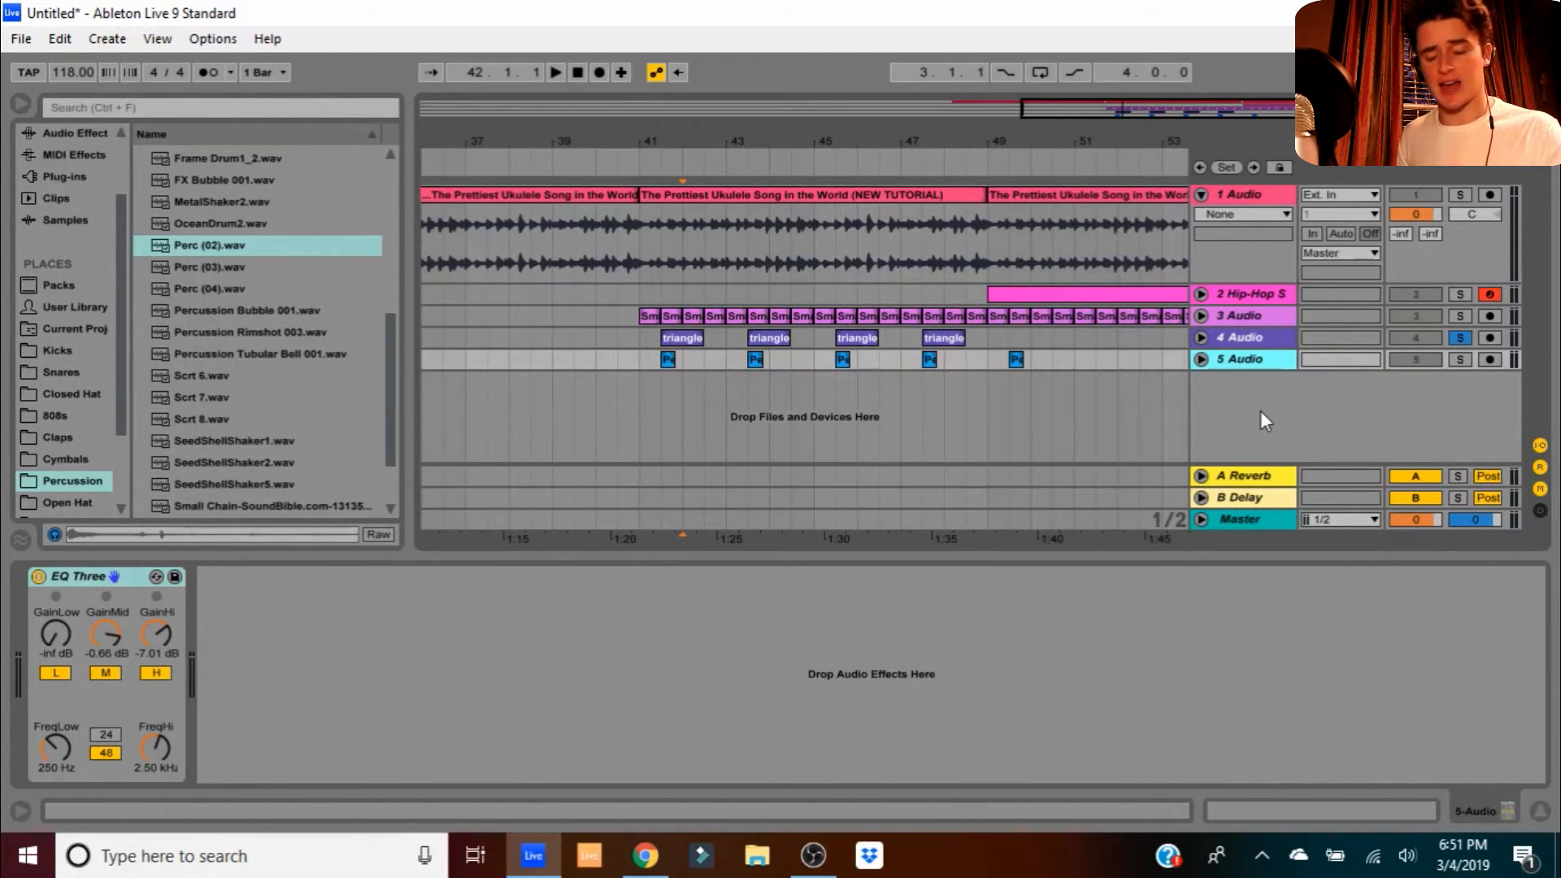
- Add a 6 Audio track and place HiHat Closed 007 Pitched.wav on it at bar 49
{"action": "right_click", "coordinate": [1260, 412]}
{"action": "left_click", "coordinate": [1337, 423]}
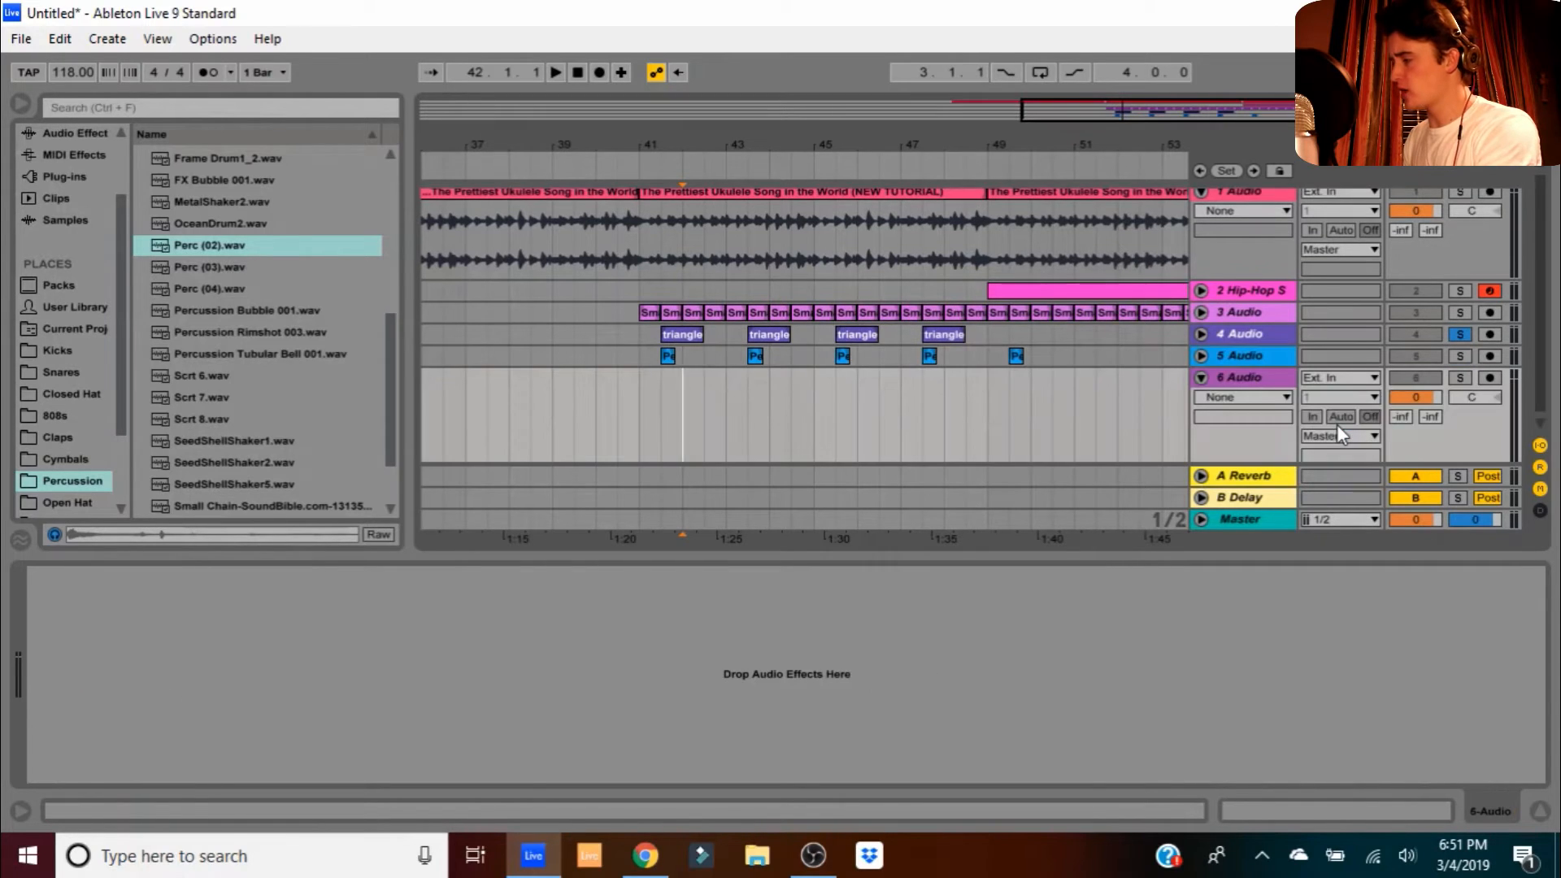
{"action": "left_click", "coordinate": [71, 394]}
{"action": "scroll", "coordinate": [251, 373], "scroll_direction": "down", "scroll_amount": 4}
{"action": "left_click", "coordinate": [265, 374]}
{"action": "left_click_drag", "start_coordinate": [184, 373], "coordinate": [990, 379]}
- Trim the hi-hat clip to an eighth note, duplicate it, and lower its gain to -4.50 dB
{"action": "left_click_drag", "start_coordinate": [1014, 146], "coordinate": [892, 149]}
{"action": "left_click_drag", "start_coordinate": [747, 402], "coordinate": [778, 379]}
{"action": "left_click", "coordinate": [771, 390]}
{"action": "left_click", "coordinate": [765, 379]}
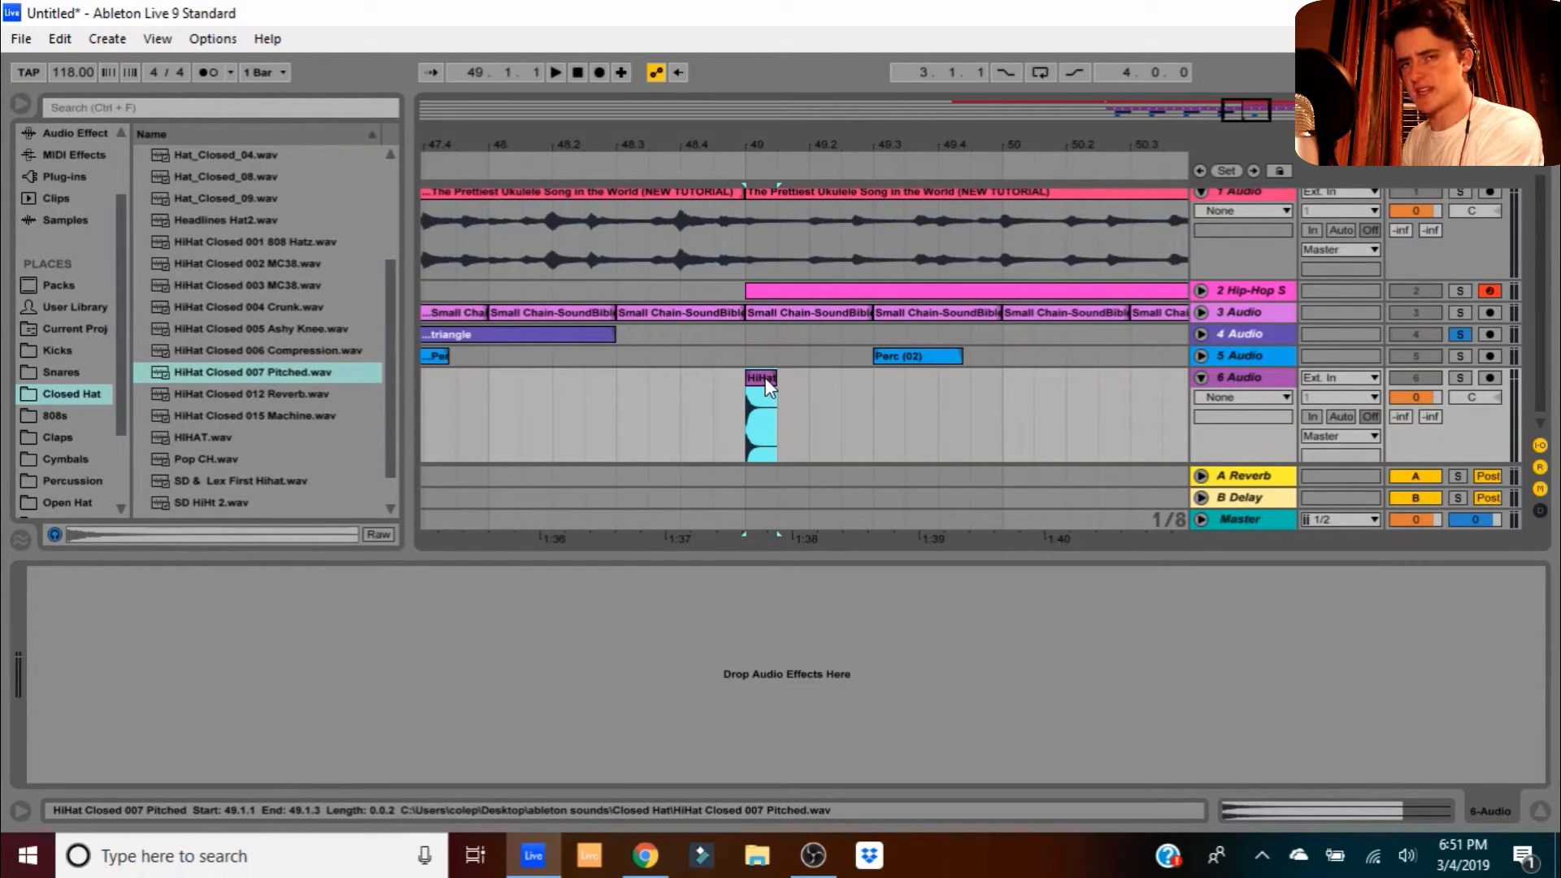
{"action": "key", "text": "ctrl+d"}
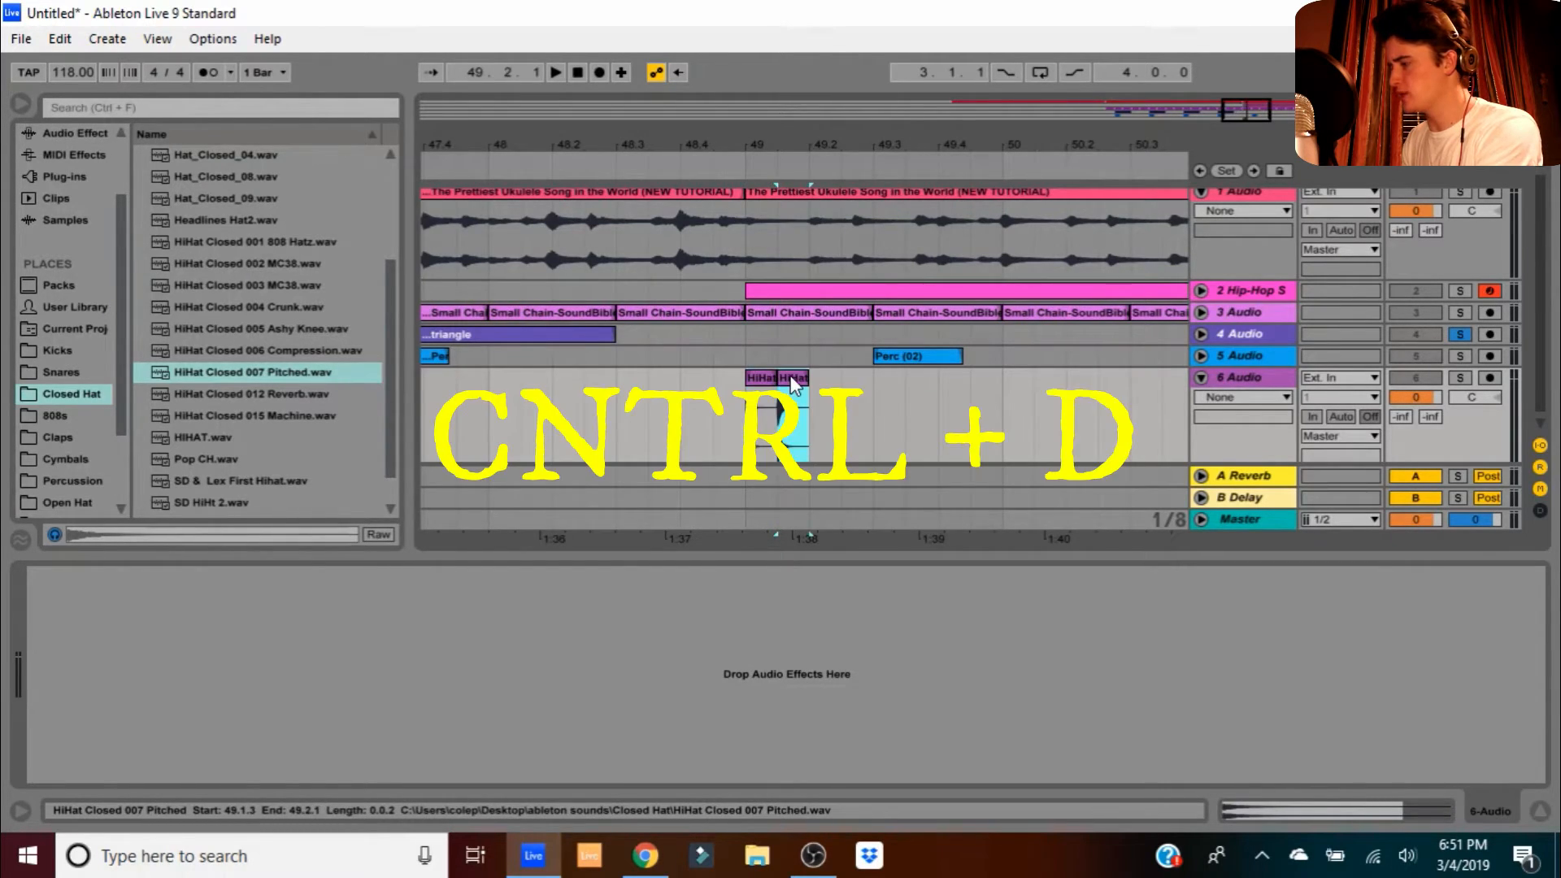
{"action": "left_click_drag", "start_coordinate": [202, 724], "coordinate": [201, 732]}
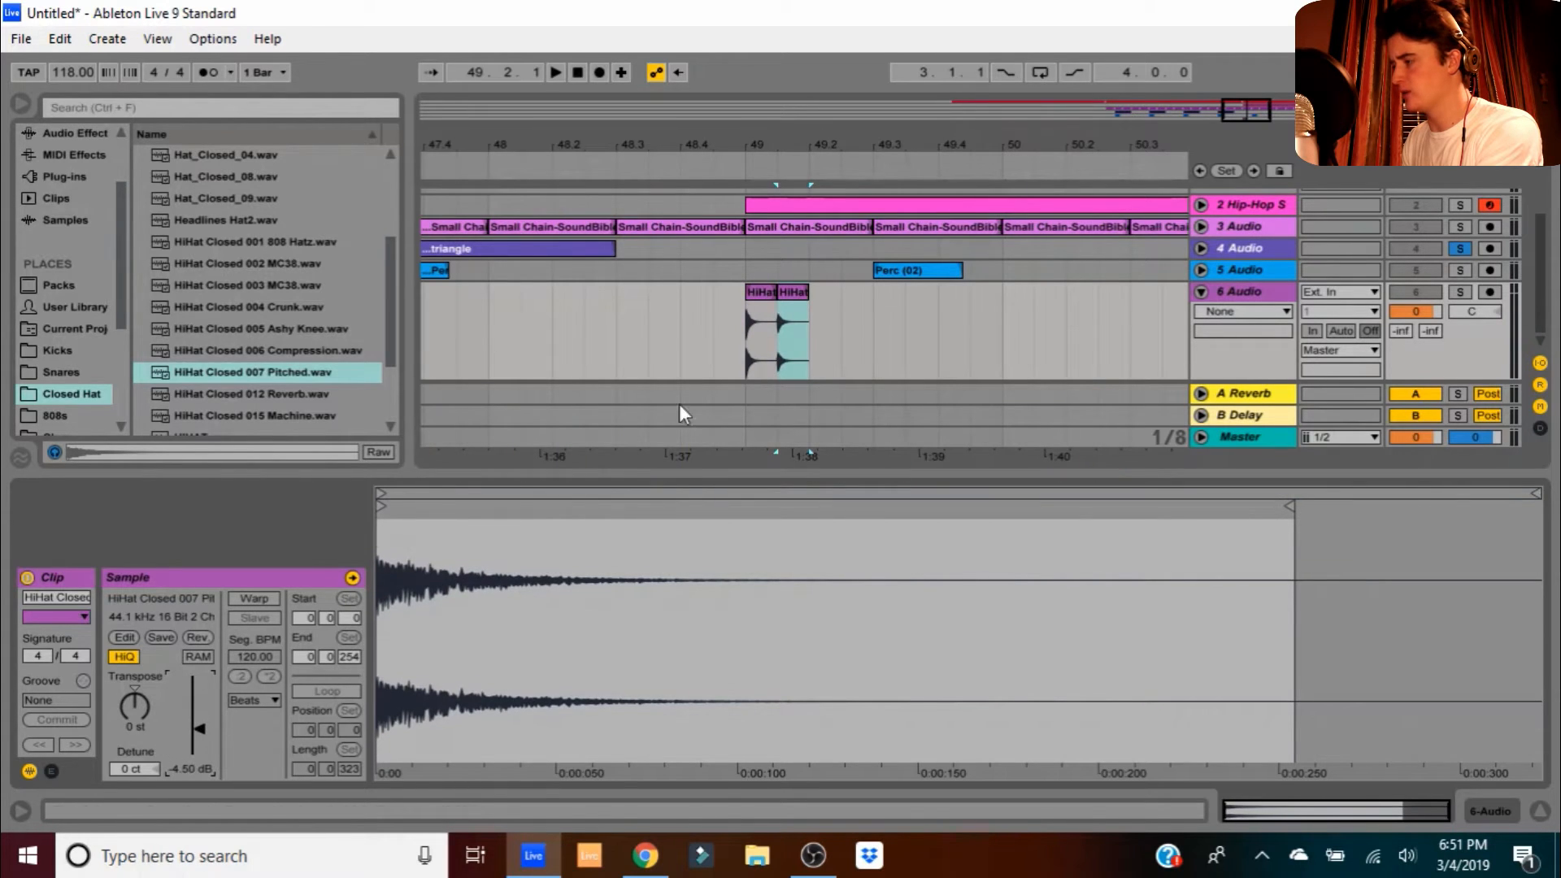
{"action": "left_click", "coordinate": [779, 328]}
{"action": "left_click_drag", "start_coordinate": [779, 328], "coordinate": [754, 319]}
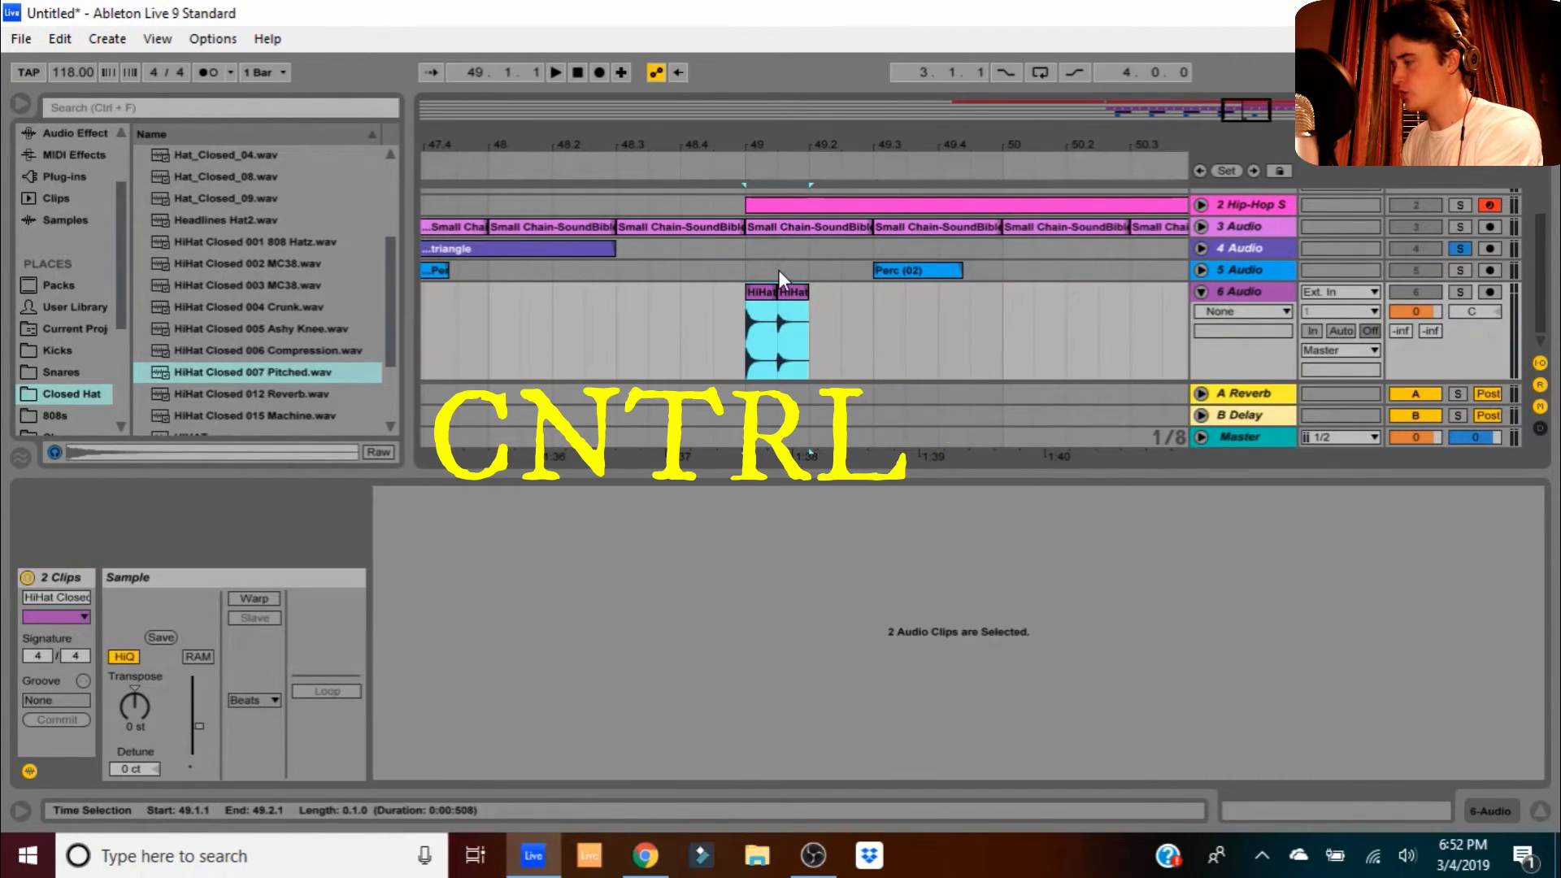
{"action": "key", "text": "ctrl+d"}
{"action": "key", "text": "ctrl+d"}
{"action": "key", "text": "ctrl+d"}
- Solo and play the hi-hat roll, then detune all hi-hats in bars 49–57 to -10 cents
{"action": "left_click_drag", "start_coordinate": [827, 144], "coordinate": [821, 195]}
{"action": "left_click", "coordinate": [706, 324]}
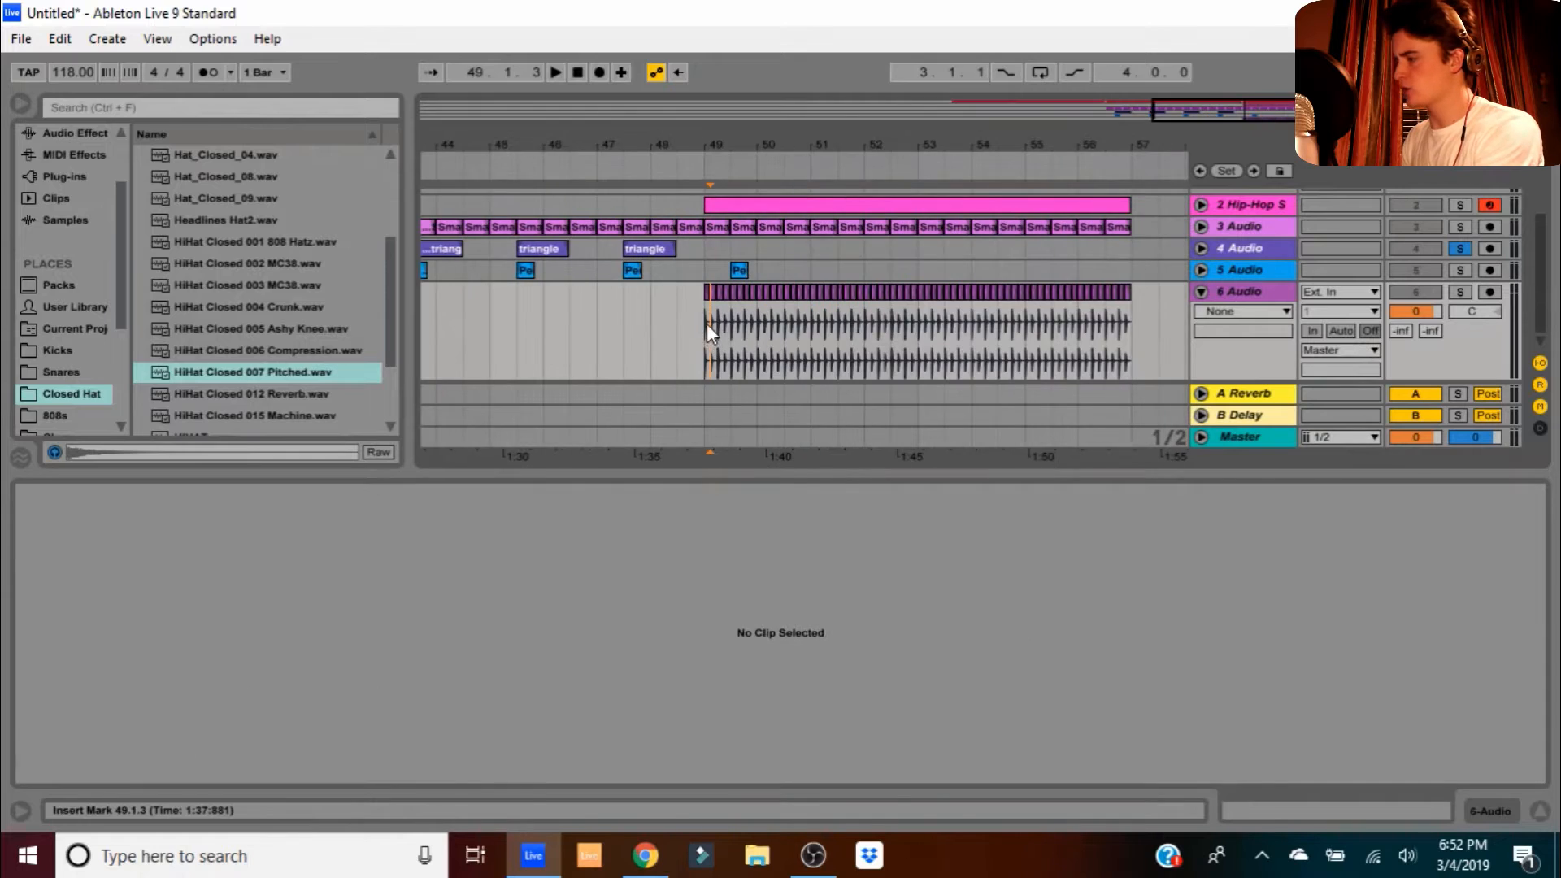
{"action": "left_click", "coordinate": [705, 290]}
{"action": "left_click", "coordinate": [1460, 292]}
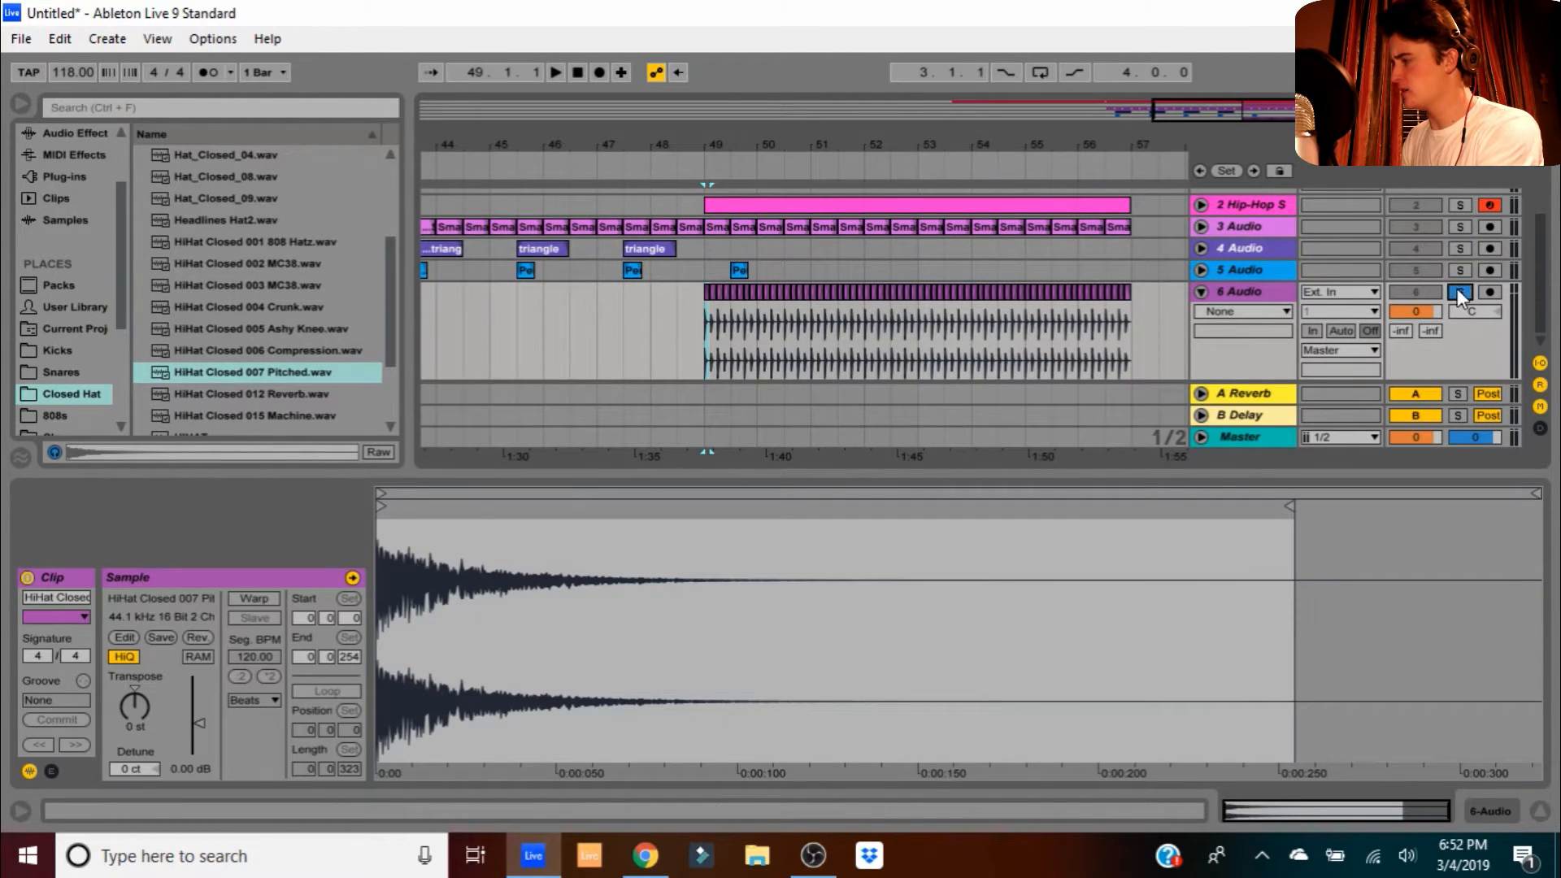
{"action": "key", "text": "space"}
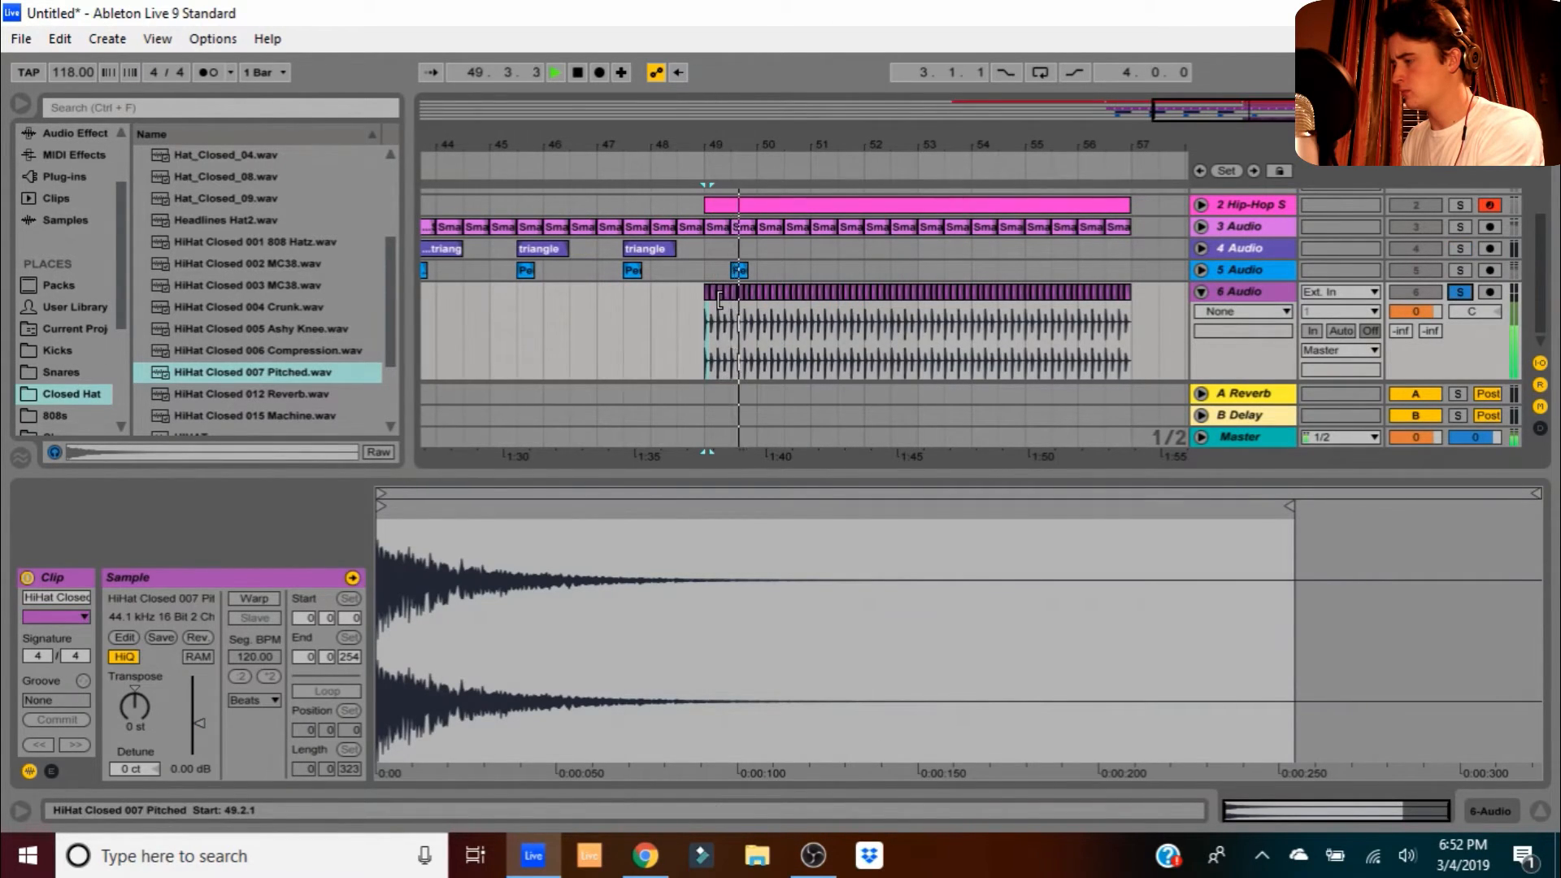
{"action": "left_click_drag", "start_coordinate": [704, 327], "coordinate": [1132, 316]}
{"action": "key", "text": "space"}
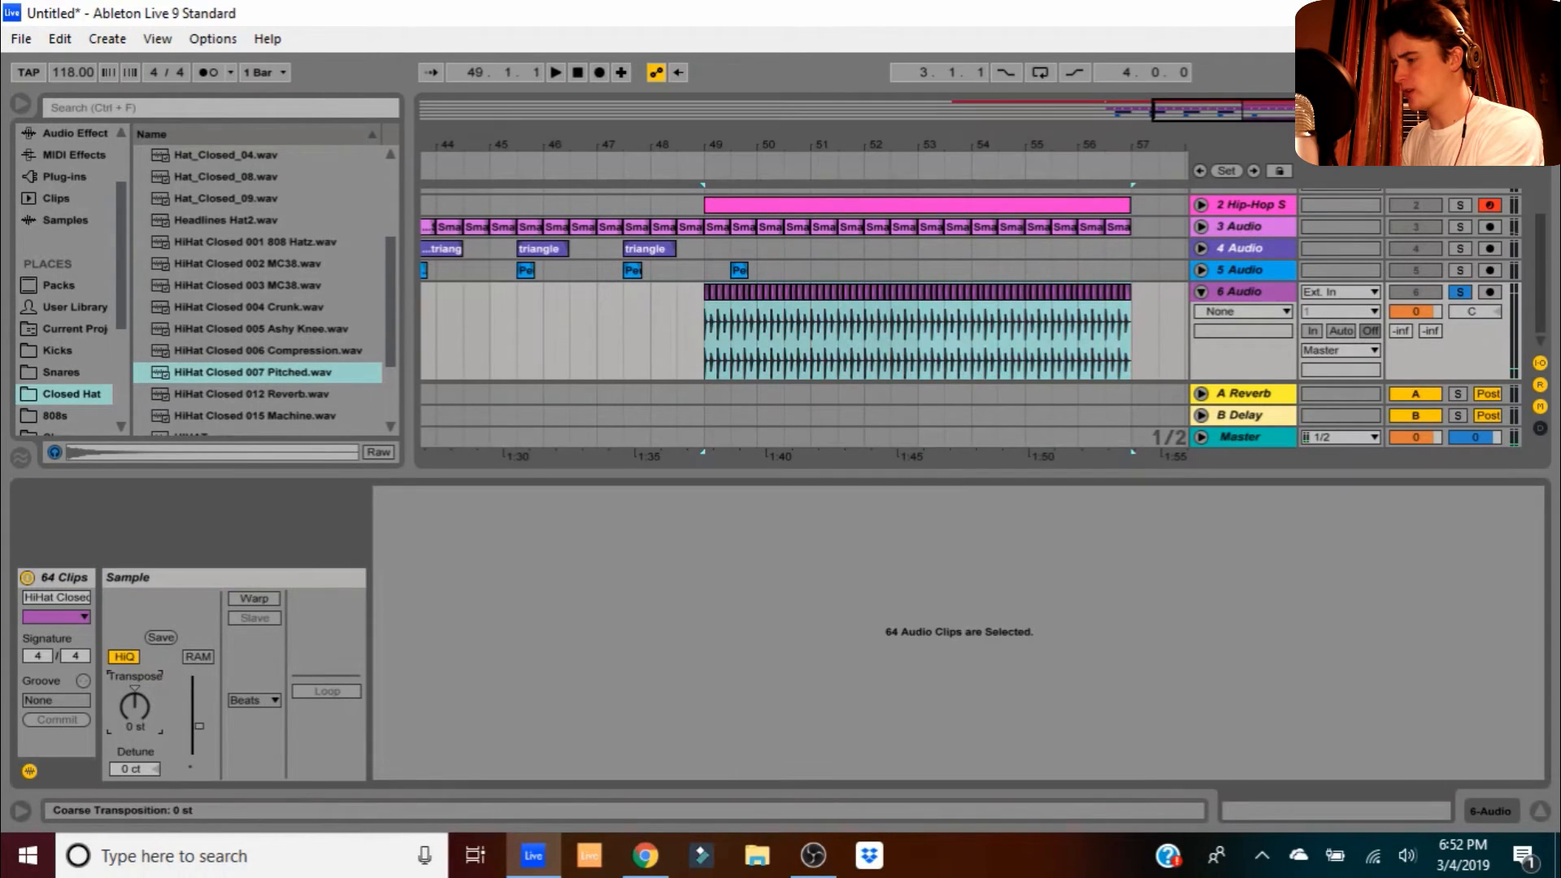
{"action": "left_click_drag", "start_coordinate": [130, 769], "coordinate": [130, 776]}
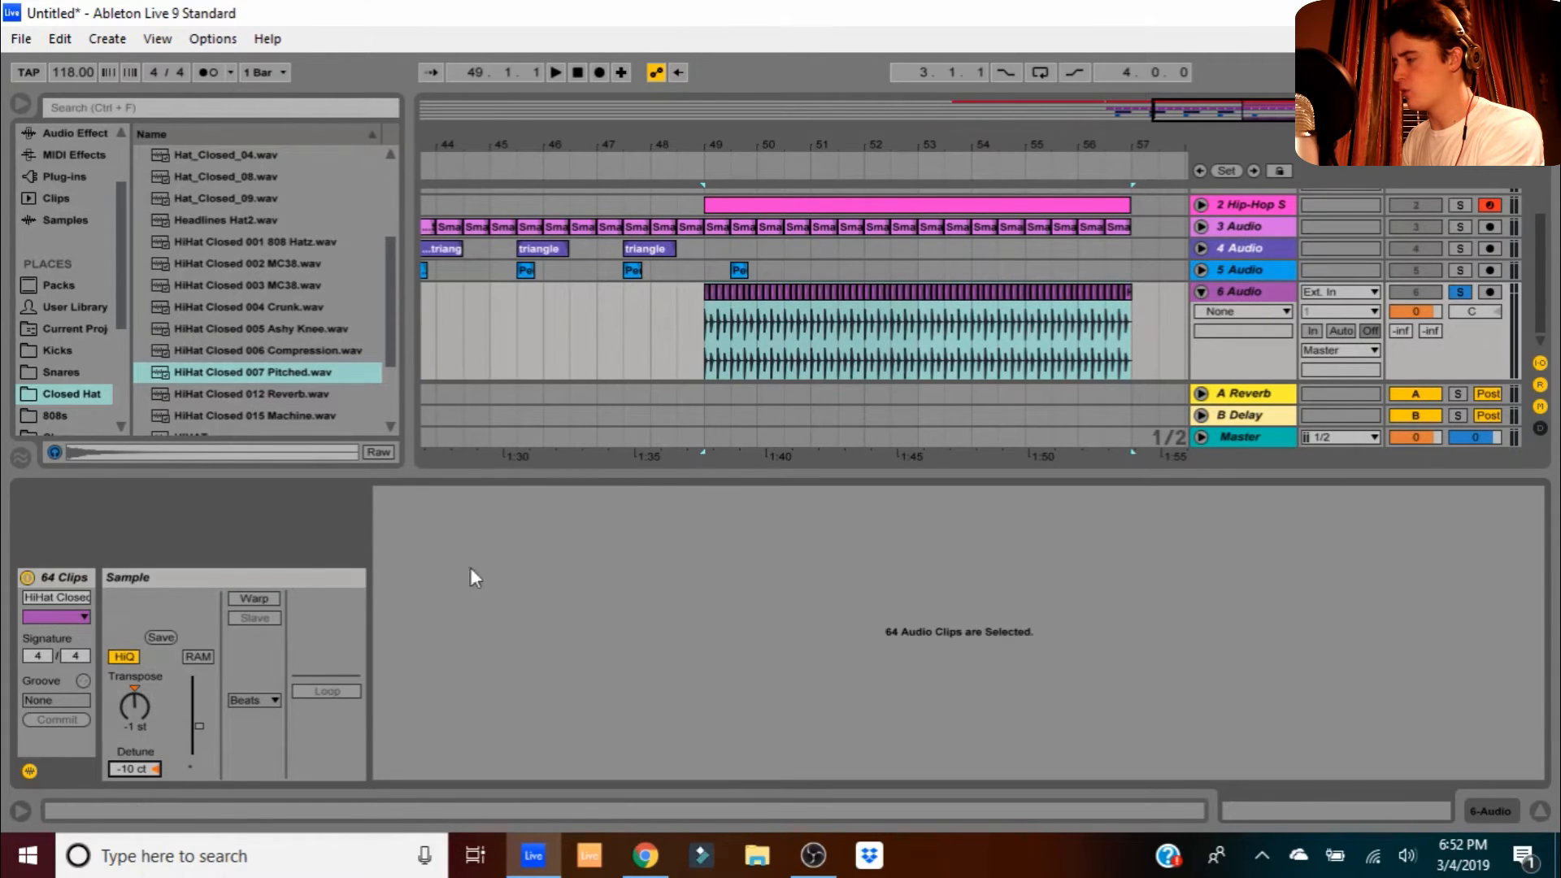
{"action": "key", "text": "space"}
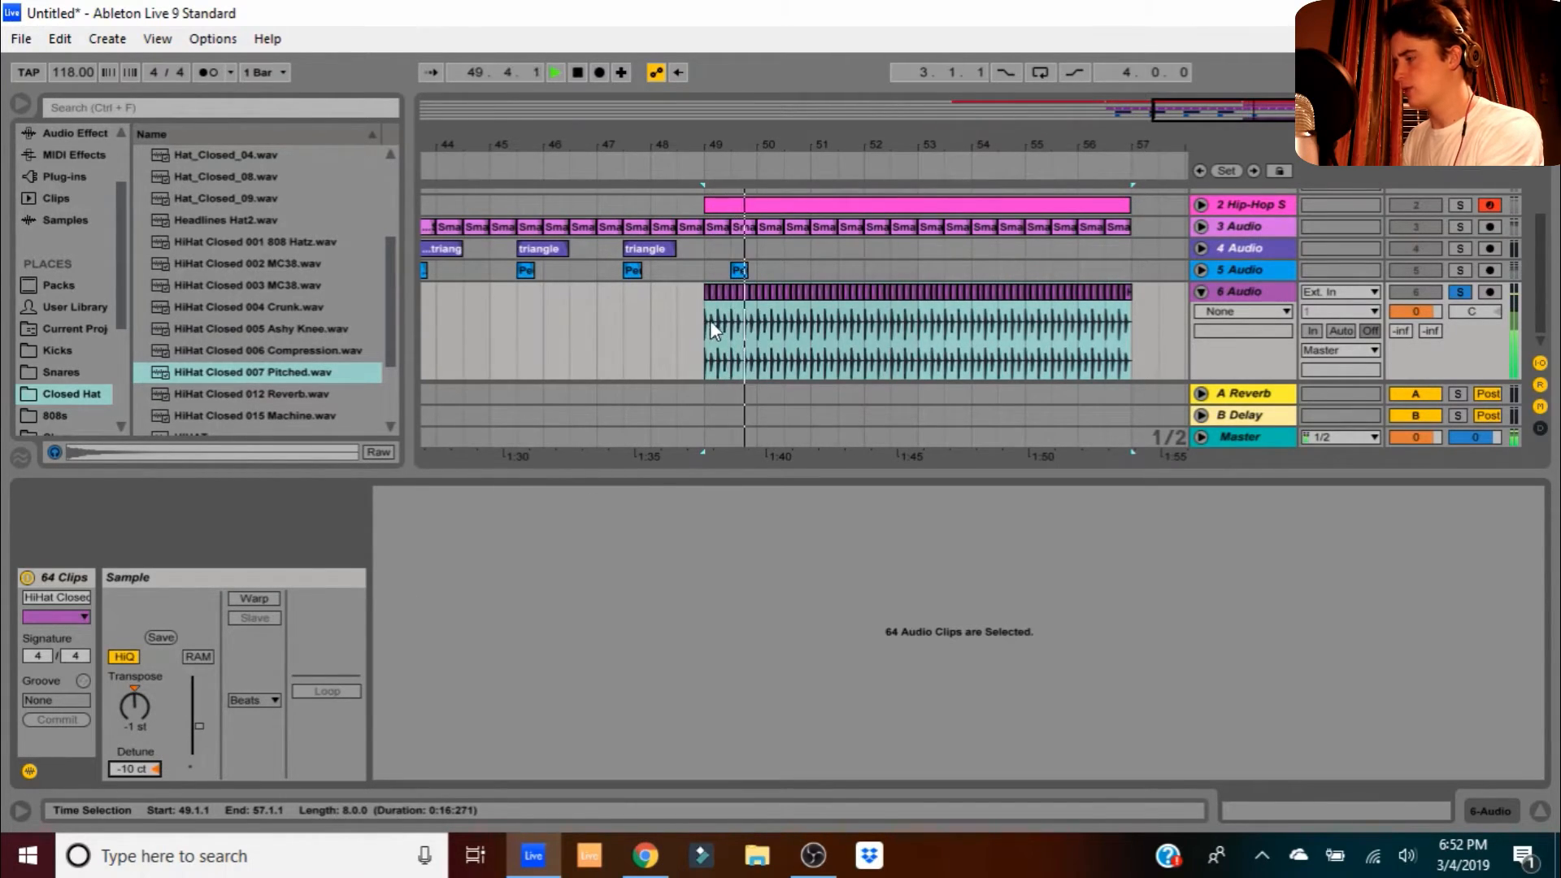
{"action": "double_click", "coordinate": [1257, 290]}
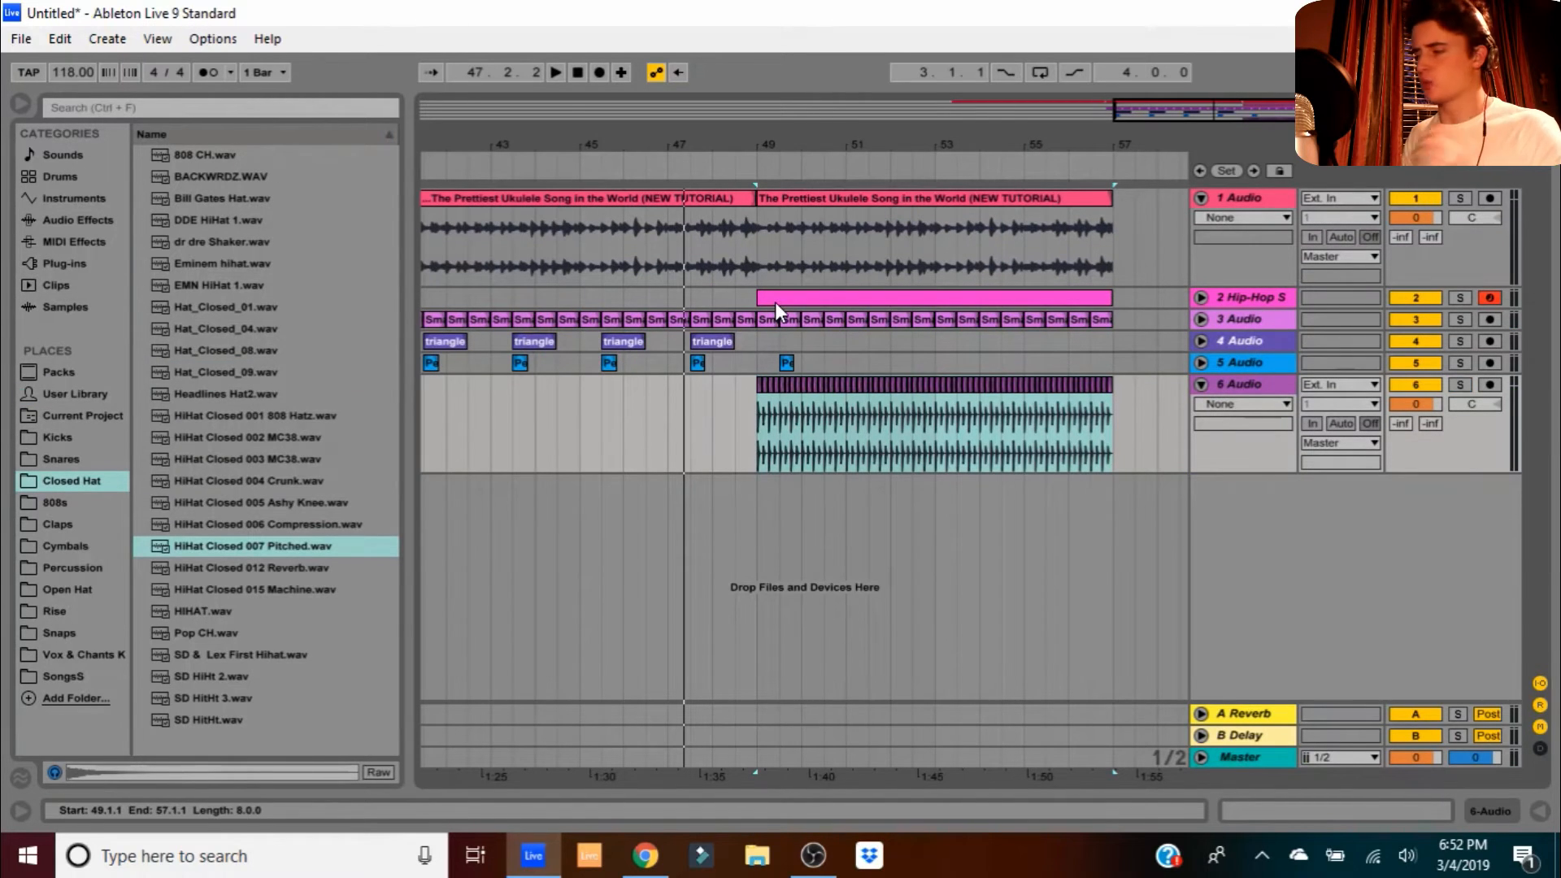
- Duplicate the triangle and Perc hits from bars 41–49 into bars 49–57
{"action": "left_click_drag", "start_coordinate": [740, 149], "coordinate": [845, 144]}
{"action": "left_click", "coordinate": [865, 360]}
{"action": "left_click_drag", "start_coordinate": [865, 360], "coordinate": [500, 345]}
{"action": "key", "text": "ctrl+d"}
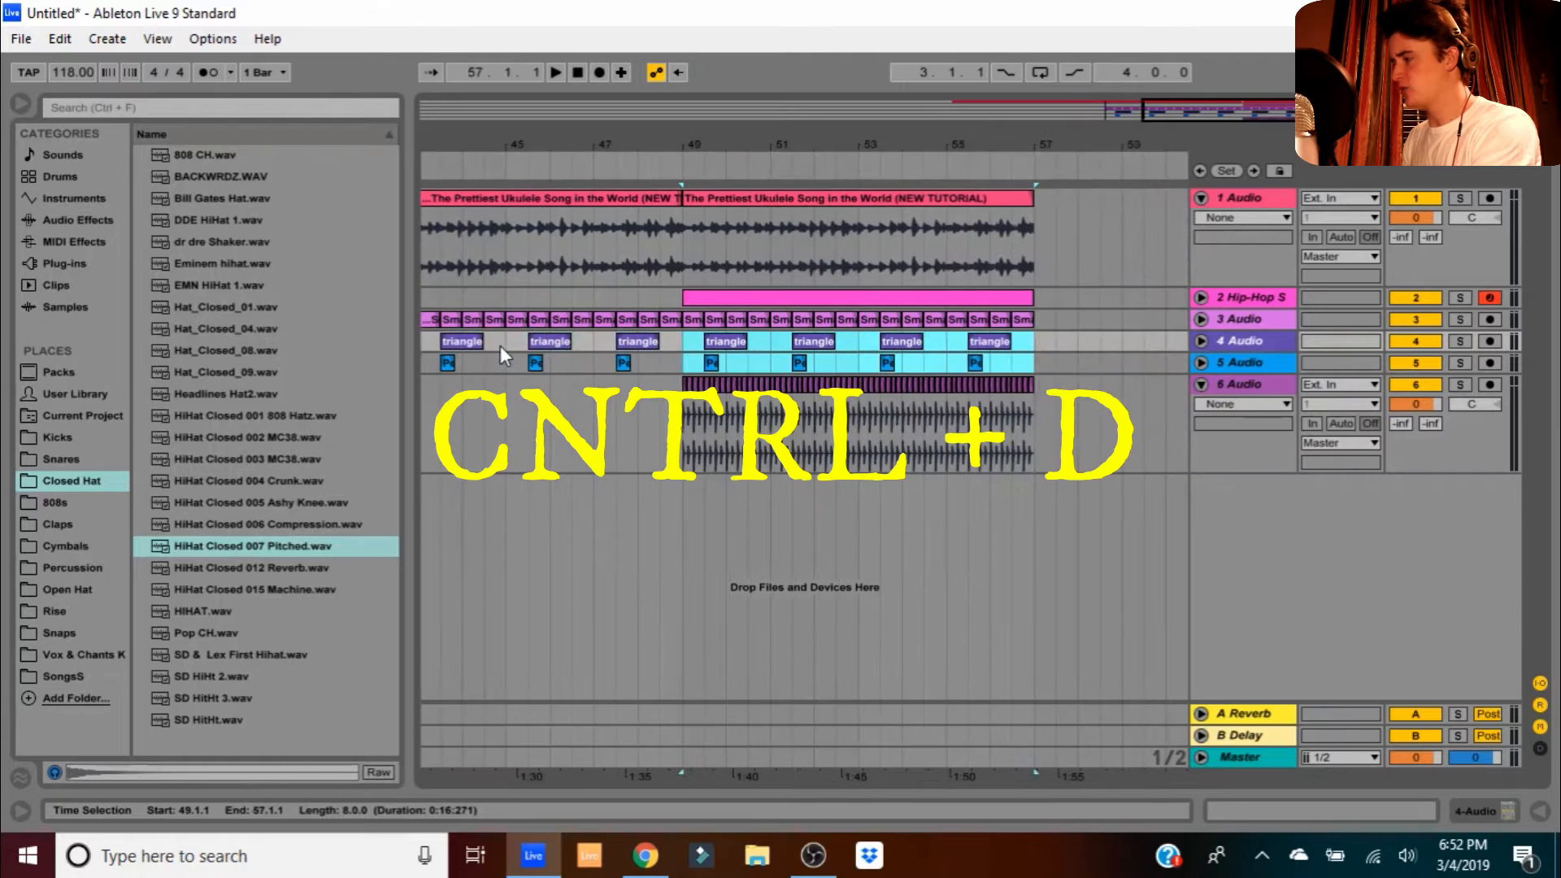
- Delete the two chain clips in bar 48 and end the triangle and ukulele clips at bar 48
{"action": "left_click_drag", "start_coordinate": [627, 154], "coordinate": [793, 298]}
{"action": "left_click", "coordinate": [803, 319]}
{"action": "key", "text": "Delete"}
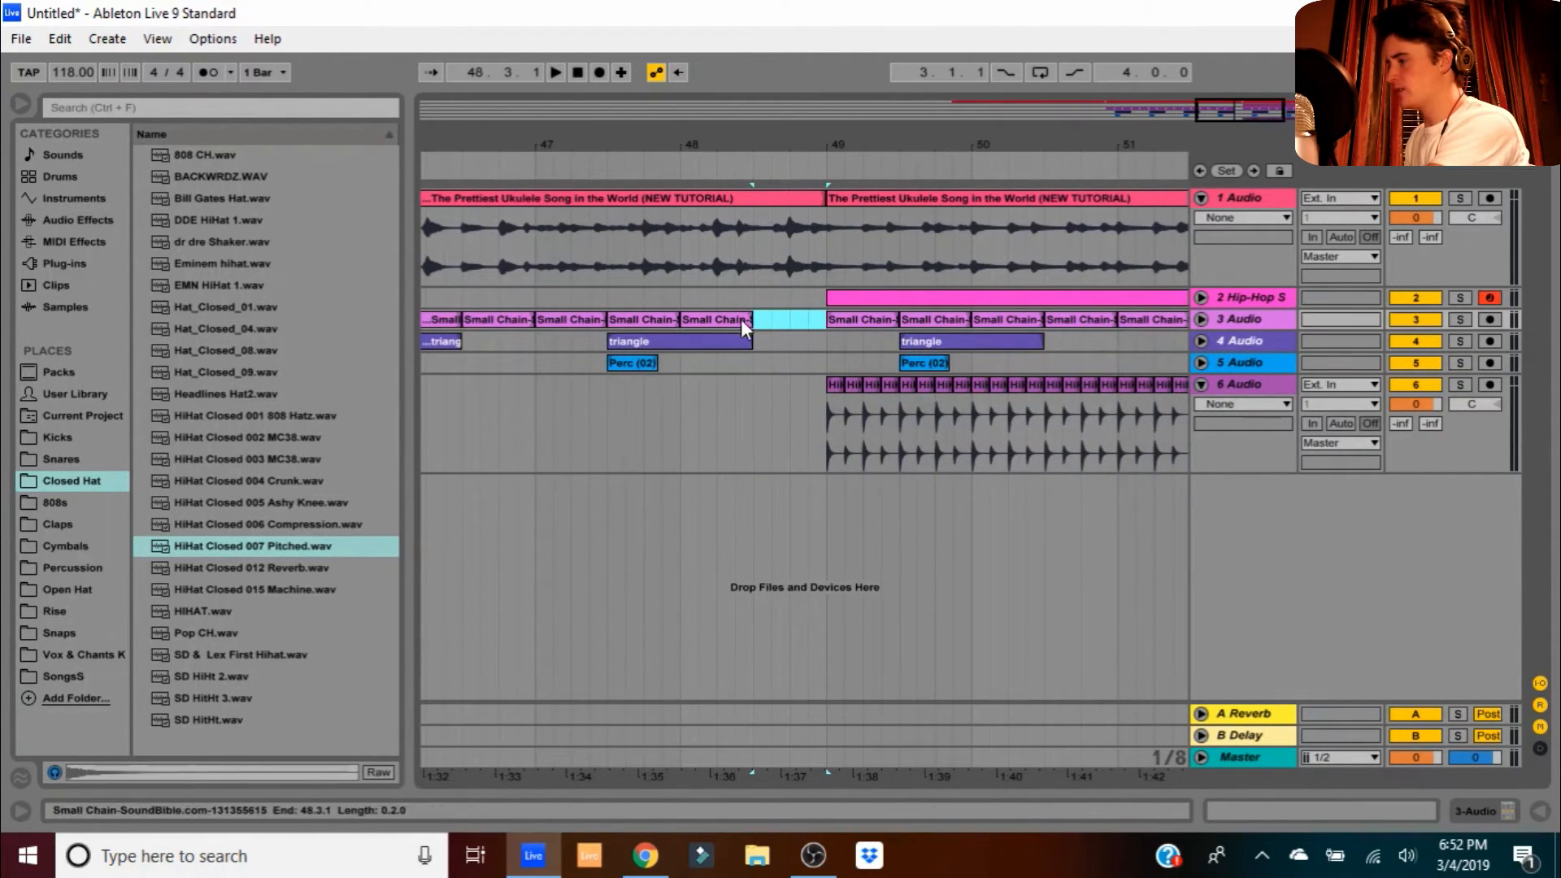
{"action": "left_click", "coordinate": [731, 323]}
{"action": "key", "text": "Delete"}
{"action": "left_click_drag", "start_coordinate": [750, 341], "coordinate": [680, 342]}
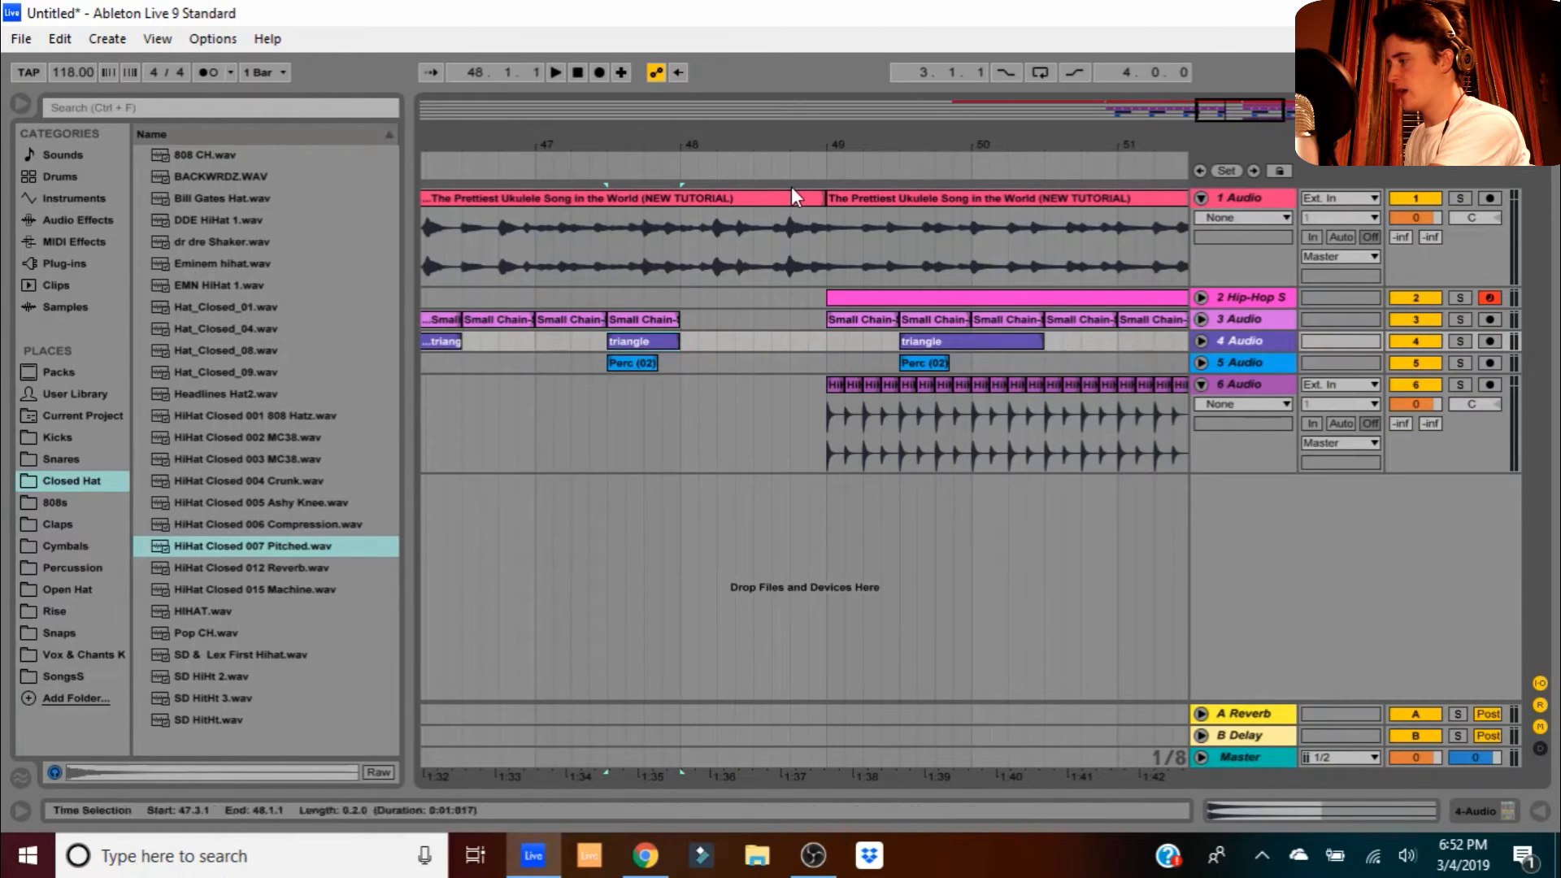
{"action": "left_click_drag", "start_coordinate": [813, 199], "coordinate": [681, 199]}
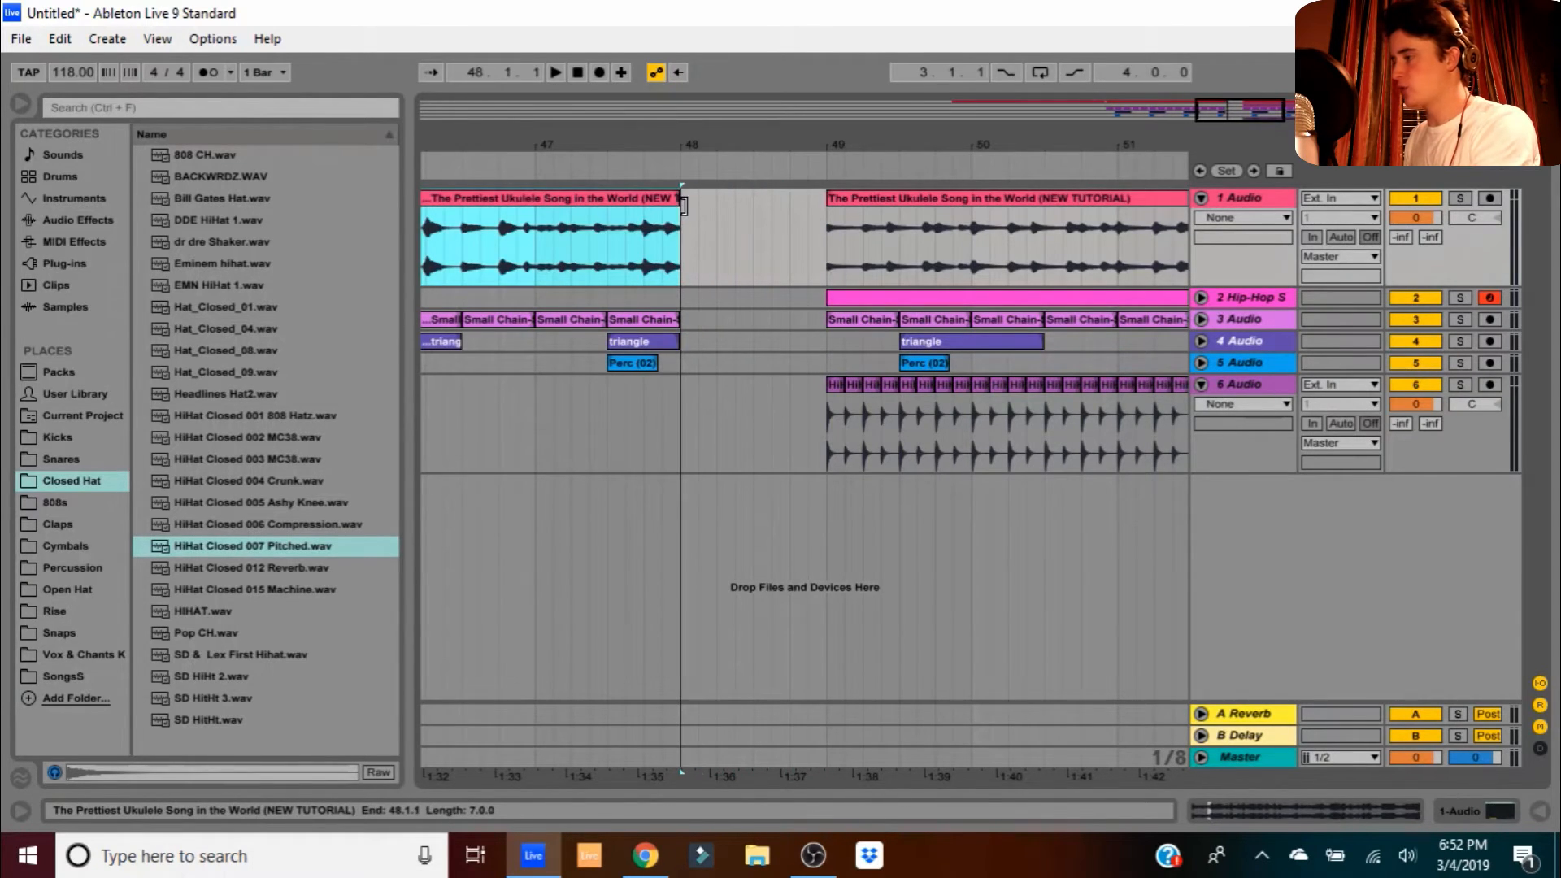
{"action": "left_click_drag", "start_coordinate": [677, 136], "coordinate": [677, 49]}
{"action": "left_click_drag", "start_coordinate": [802, 254], "coordinate": [992, 235]}
{"action": "left_click_drag", "start_coordinate": [992, 149], "coordinate": [977, 94]}
{"action": "left_click", "coordinate": [909, 165]}
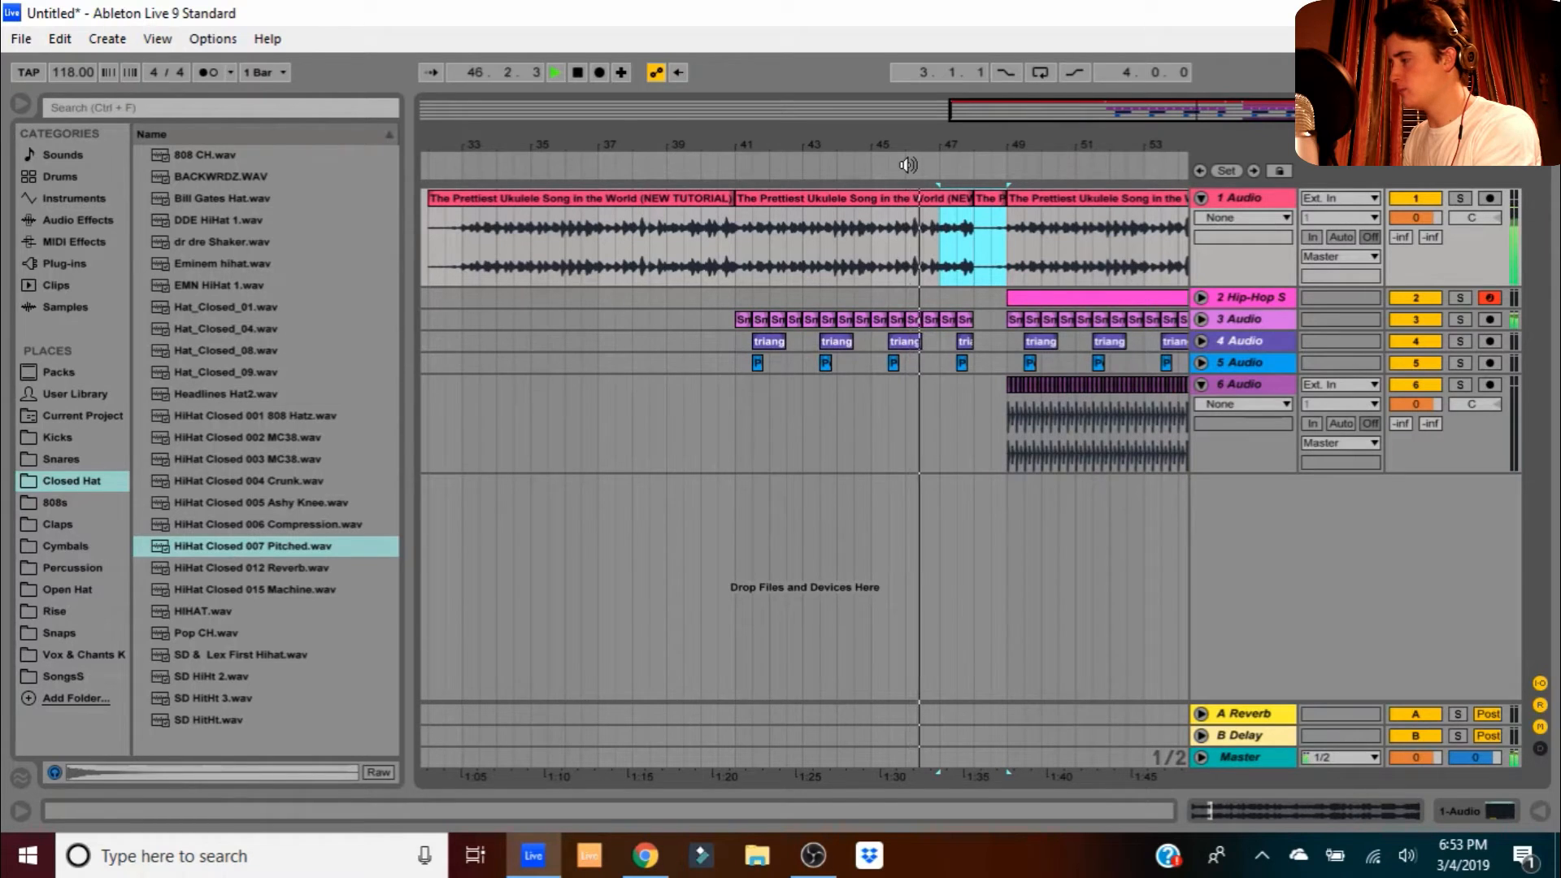
{"action": "left_click", "coordinate": [977, 367]}
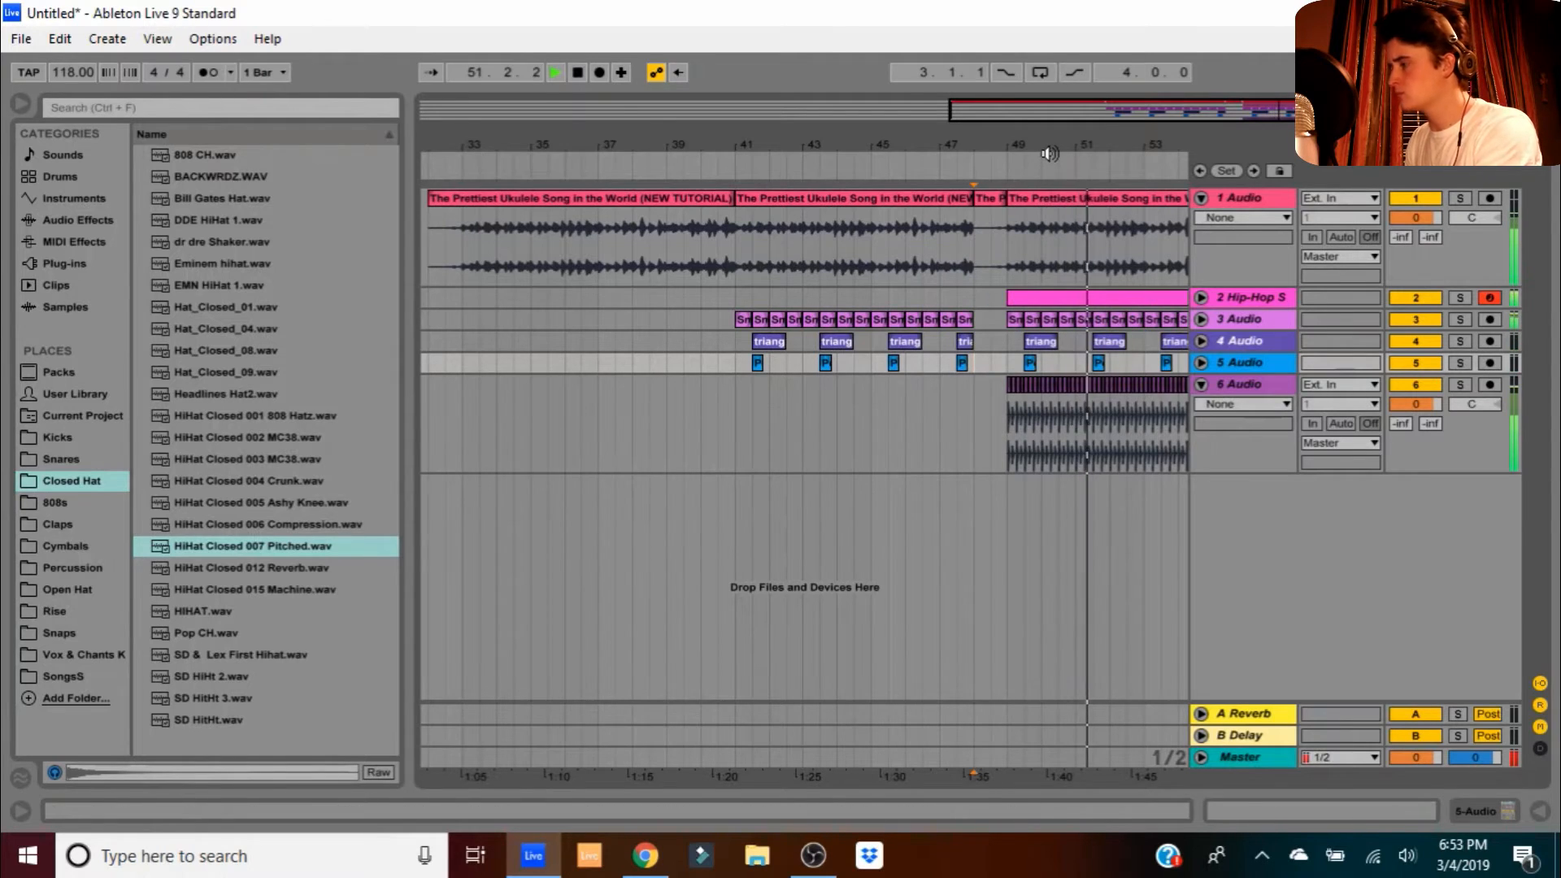
{"action": "left_click_drag", "start_coordinate": [1049, 153], "coordinate": [849, 150]}
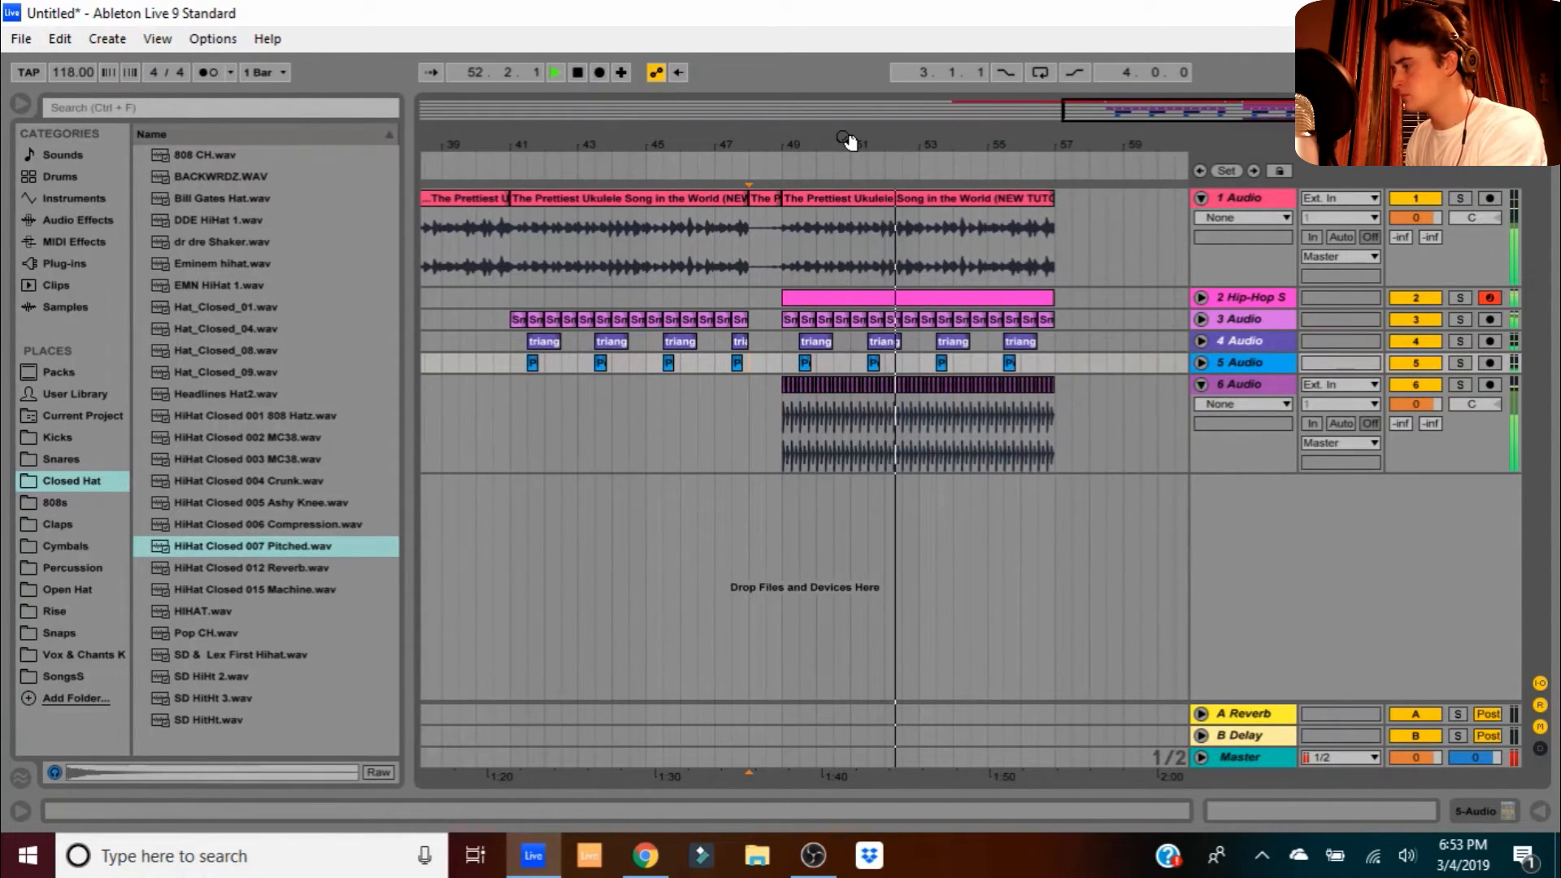
{"action": "key", "text": "space"}
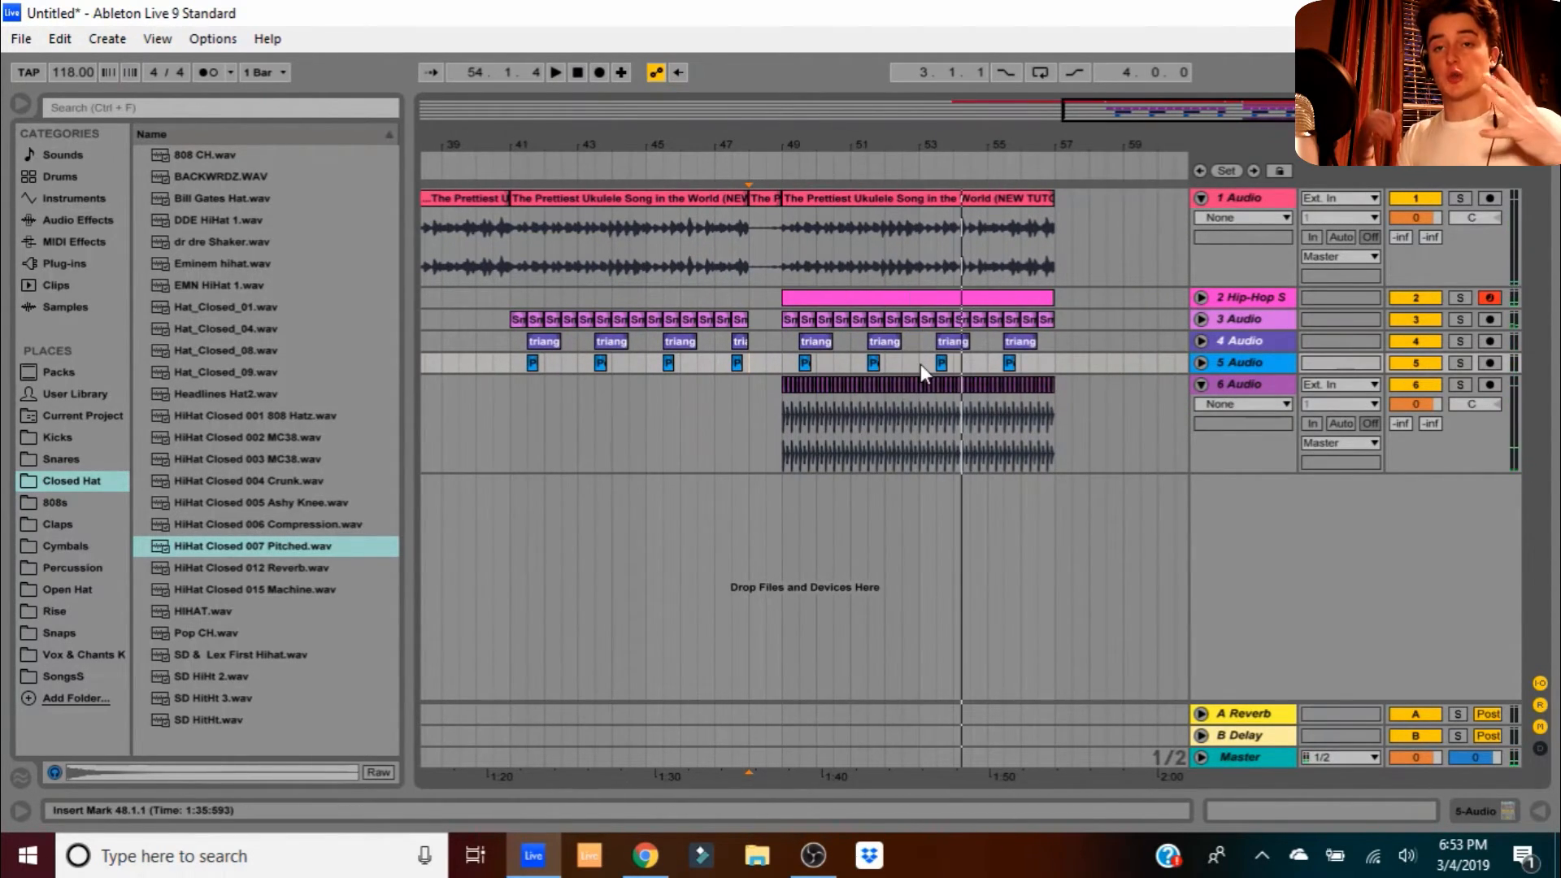